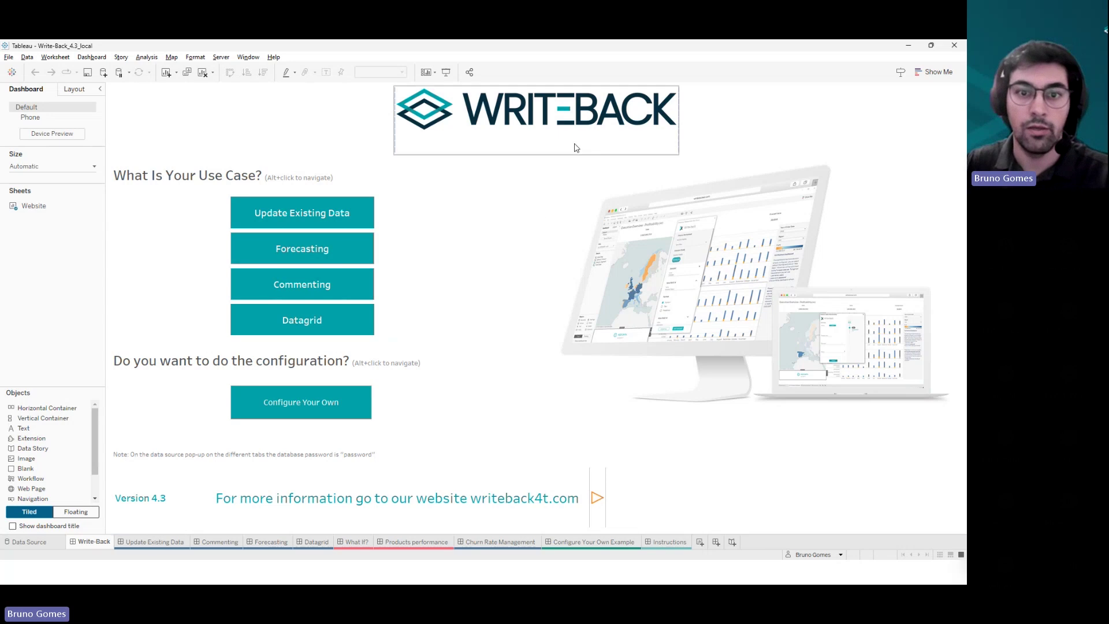
# - Enter Presentation Mode and switch to the Update Existing Data dashboard
pyautogui.click(446, 71)
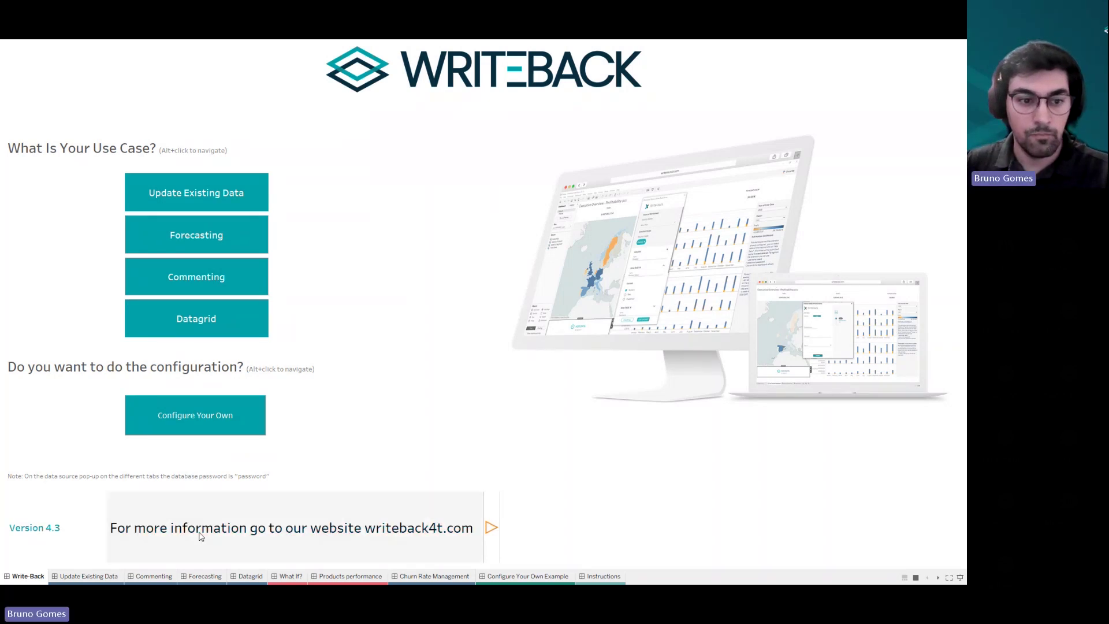
pyautogui.click(108, 576)
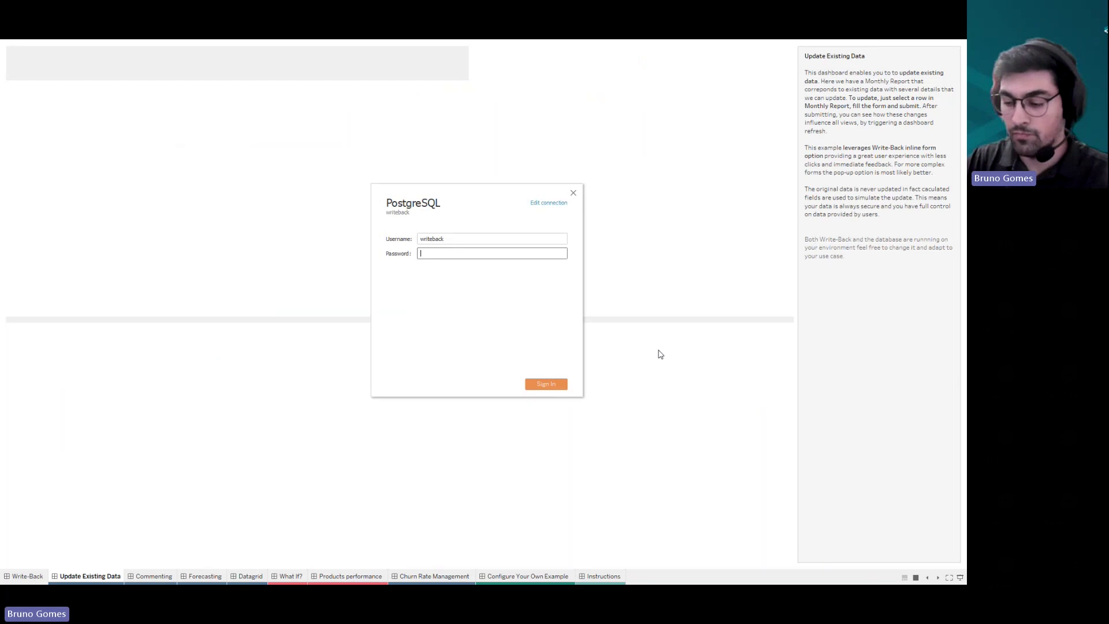
# - Sign in to PostgreSQL with the database password and confirm the Write-Back extension dialog with OK
pyautogui.write('••••••••')
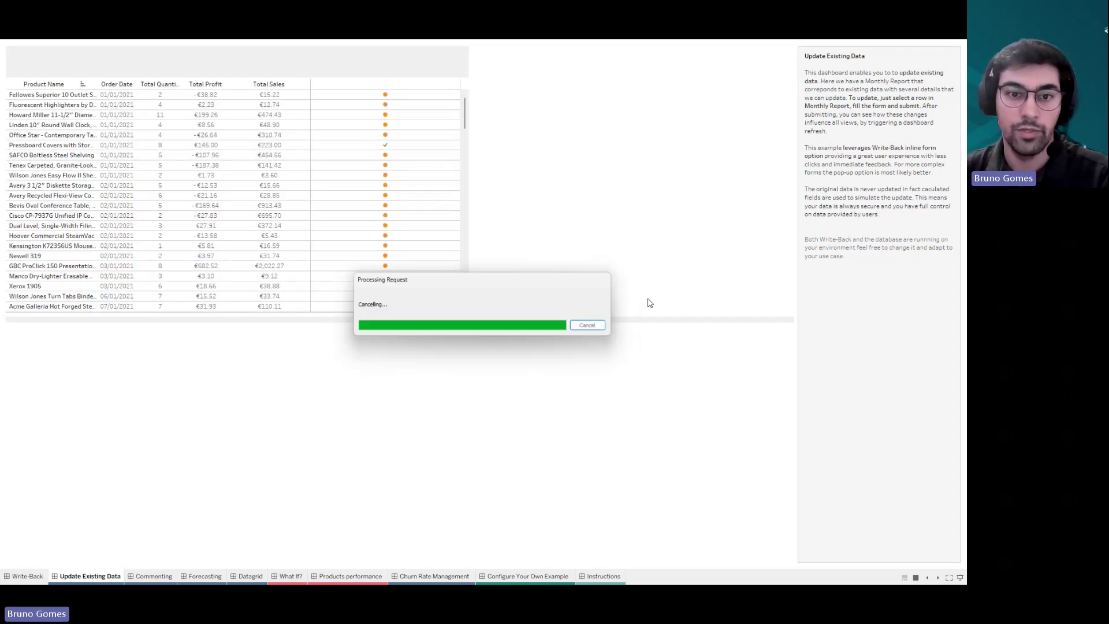
pyautogui.click(595, 342)
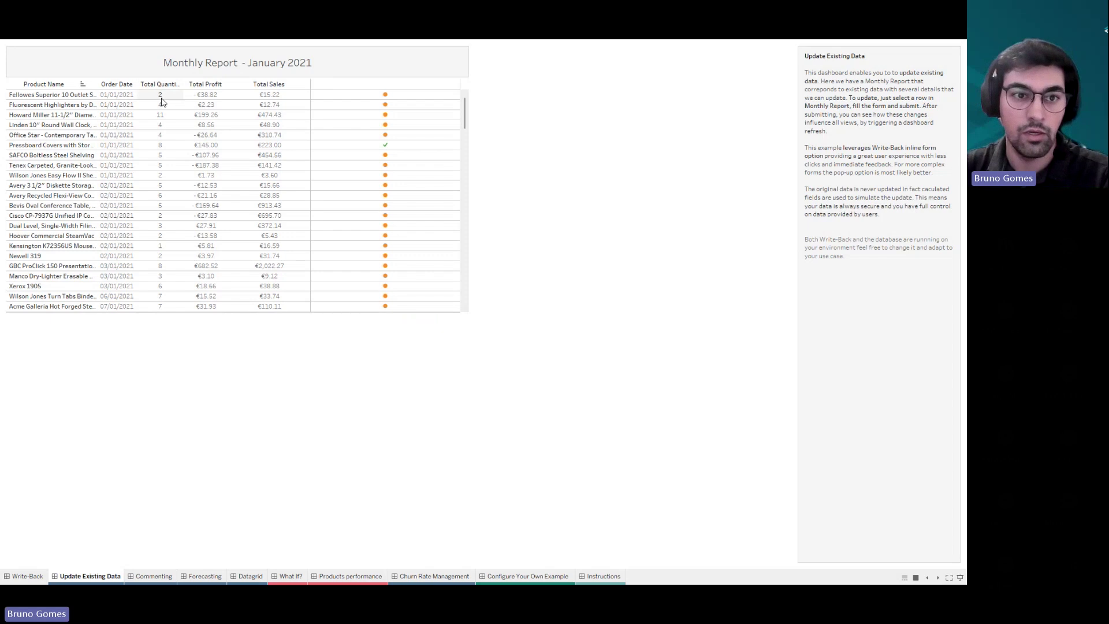
pyautogui.click(289, 167)
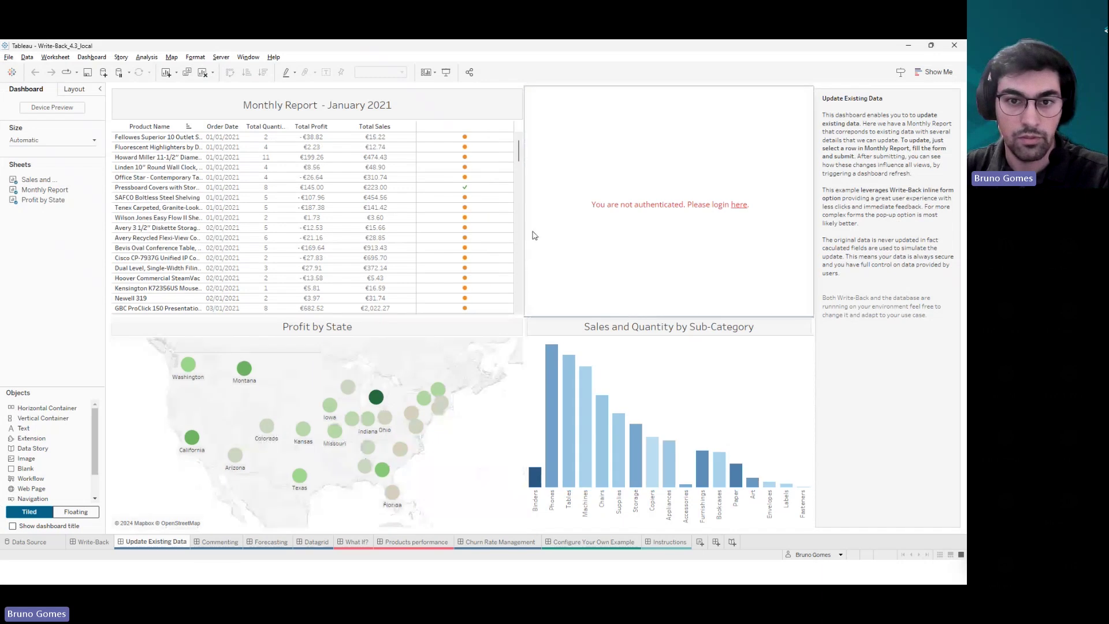
# - Go full-screen in Presentation Mode and scroll the January 2021 Monthly Report table
pyautogui.click(446, 73)
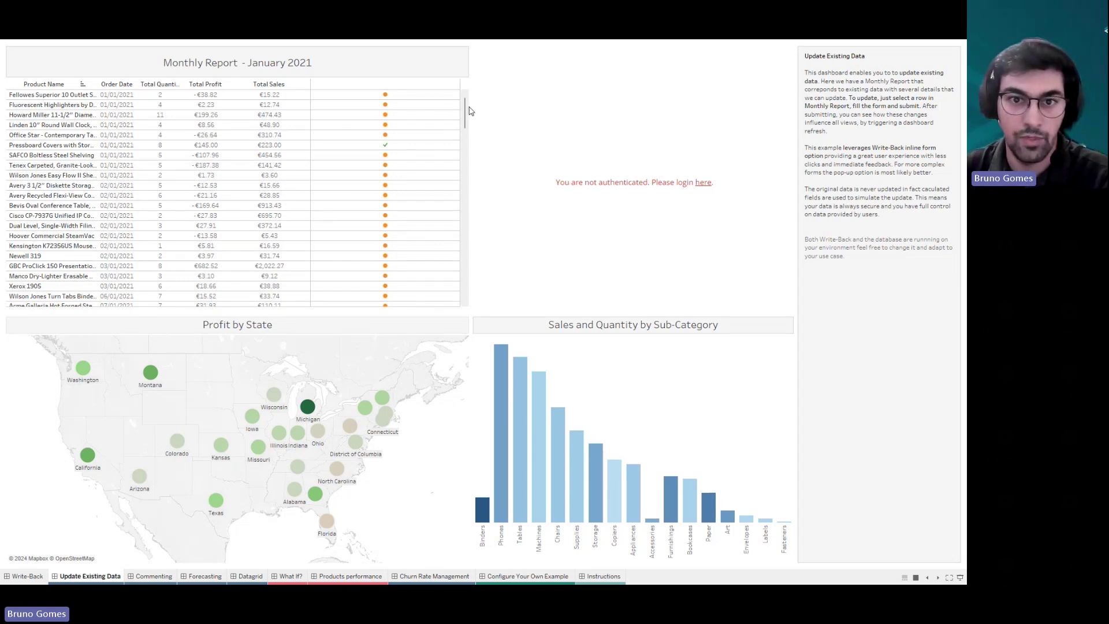
pyautogui.moveTo(469, 114); pyautogui.dragTo(467, 176)
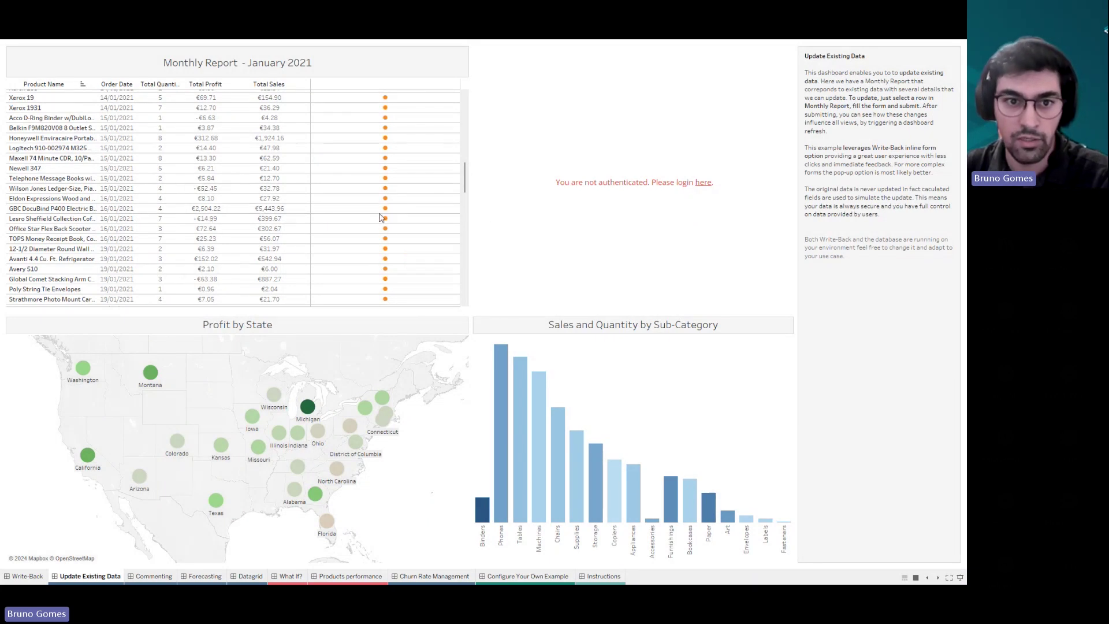
pyautogui.moveTo(379, 212)
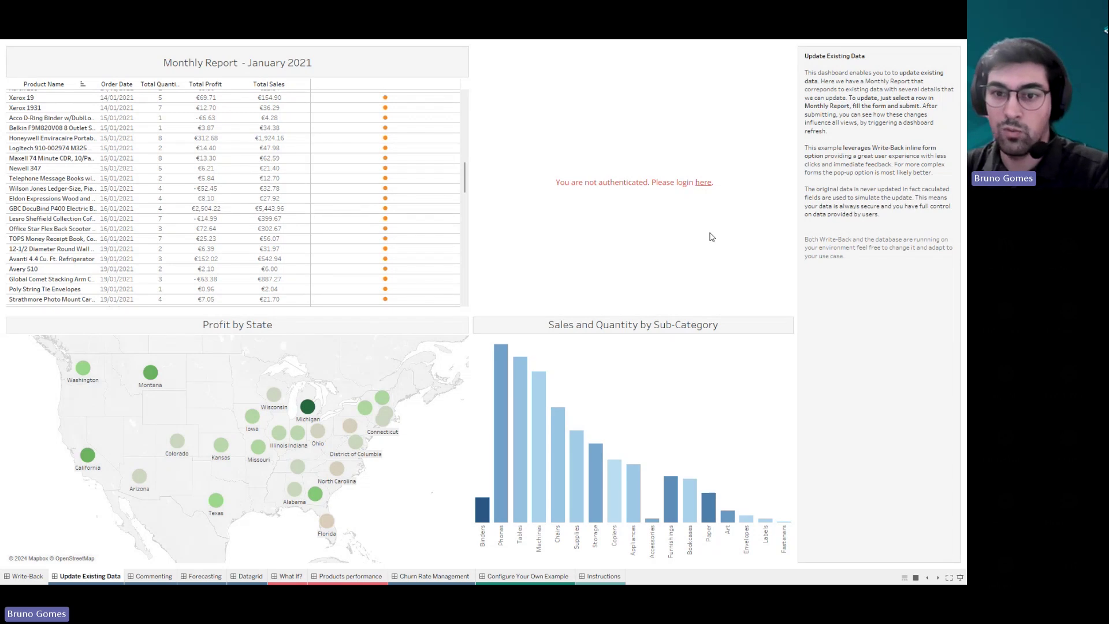
# - Open the Write-Back login form, enter the account password and log in
pyautogui.click(705, 183)
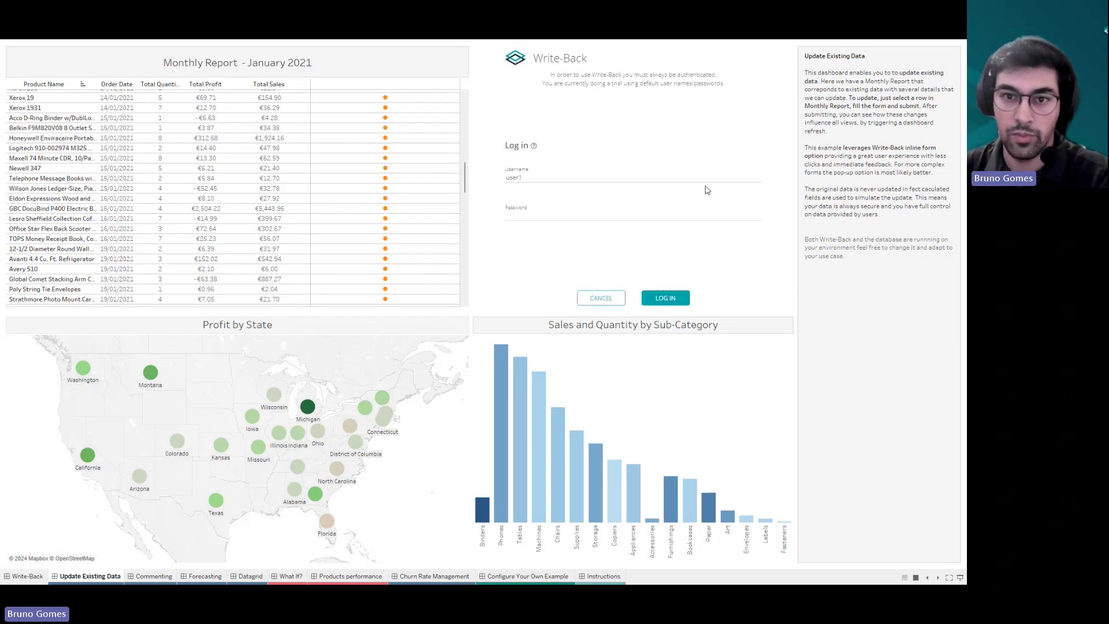
pyautogui.click(651, 211)
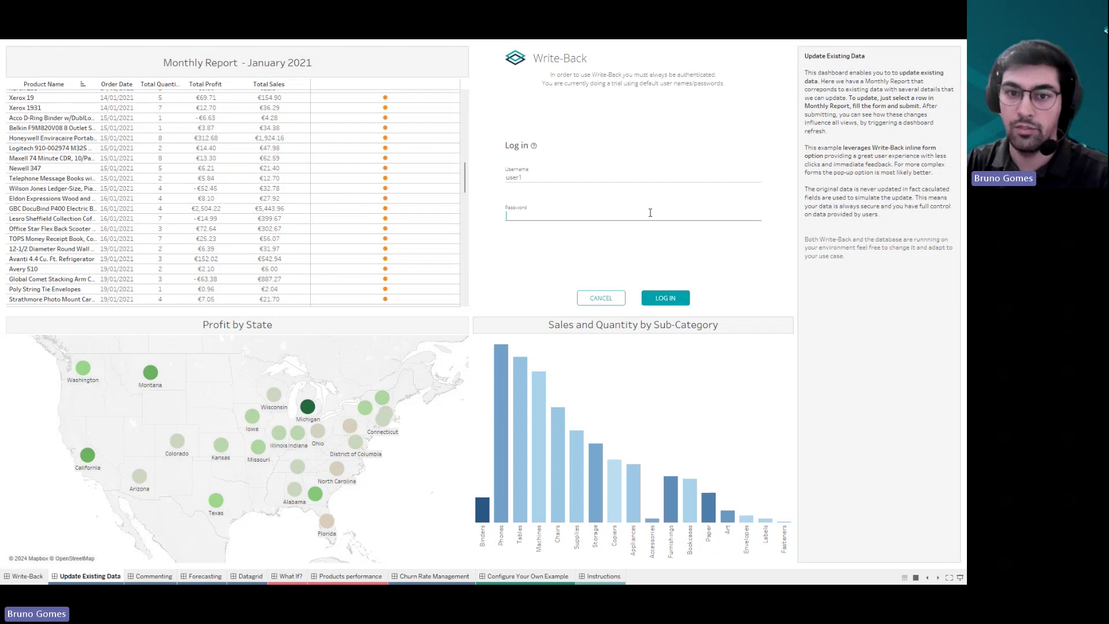
pyautogui.write('user')
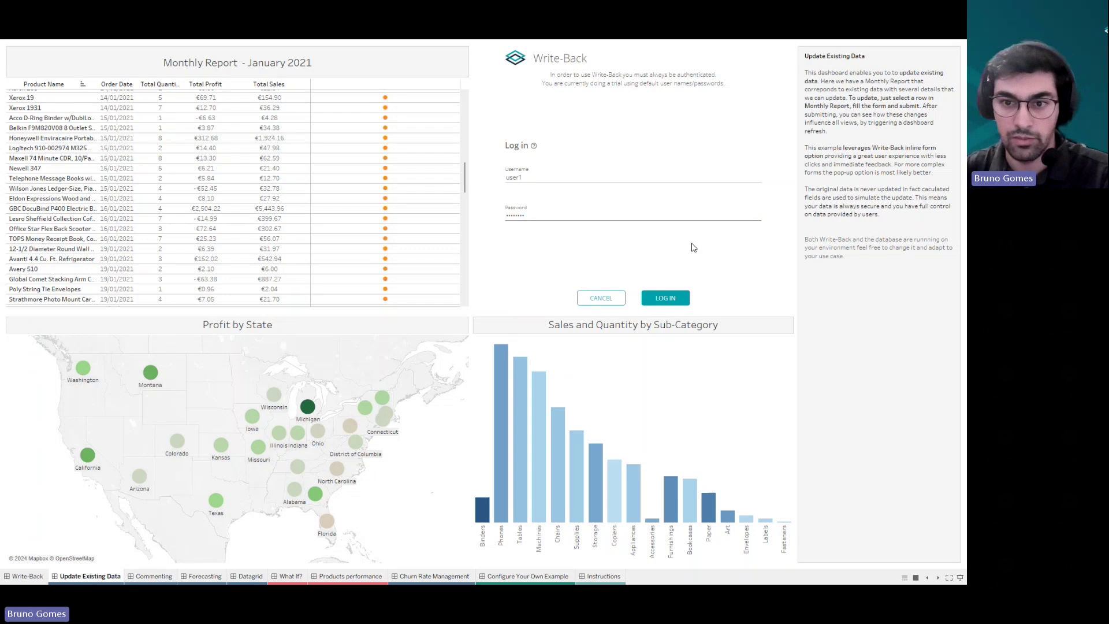
pyautogui.click(683, 298)
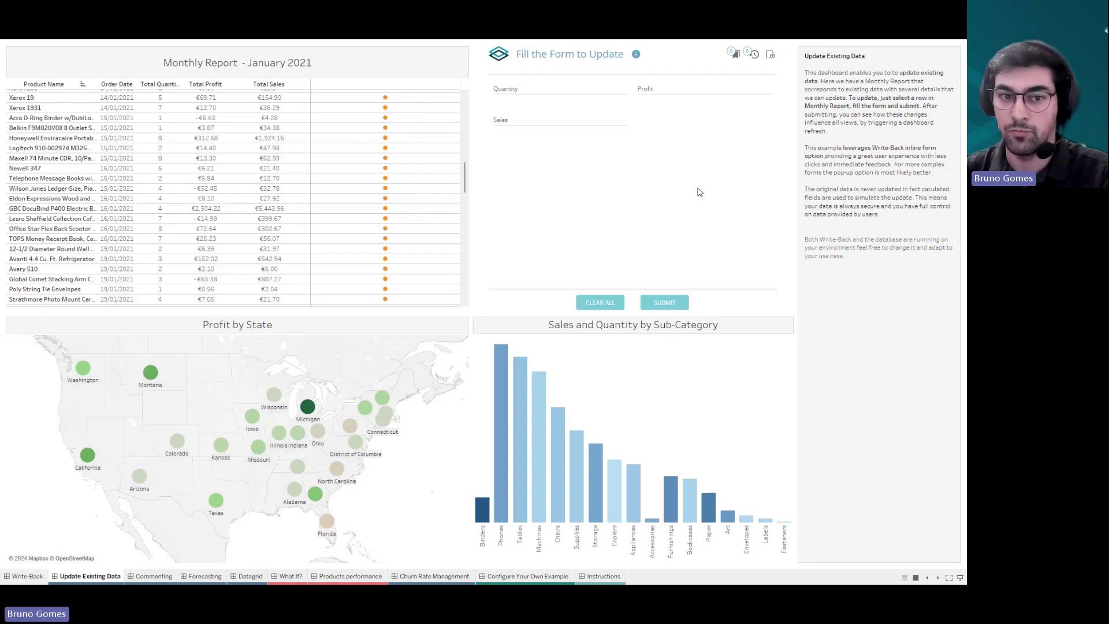
# - Select the GBC DocuBind row and enter Quantity 5, Profit 500 and Sales 1000
pyautogui.click(385, 208)
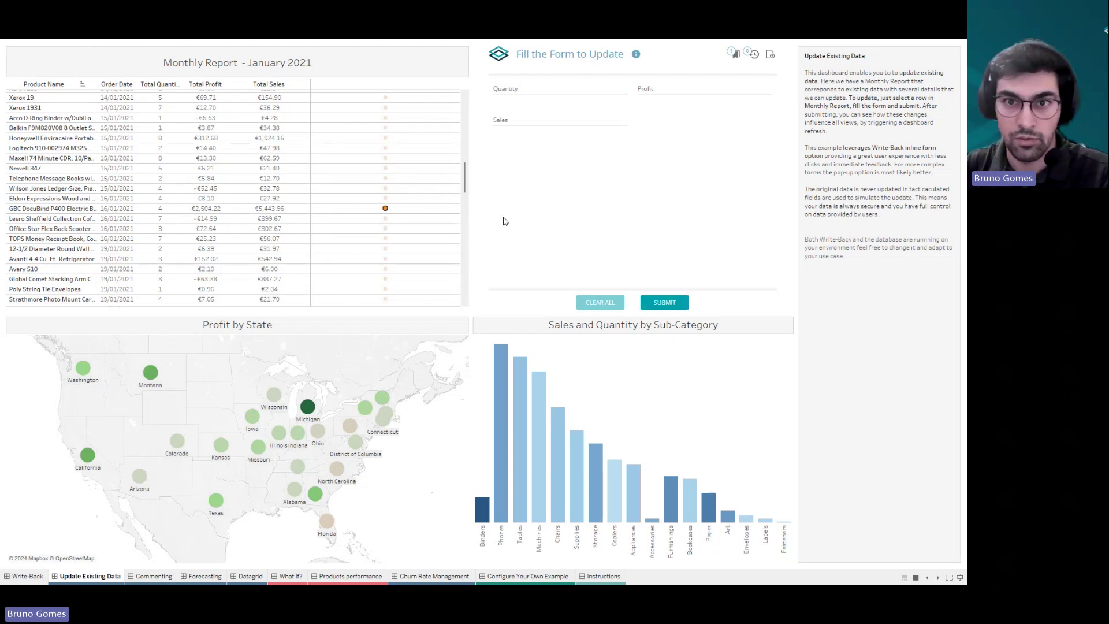
pyautogui.click(736, 57)
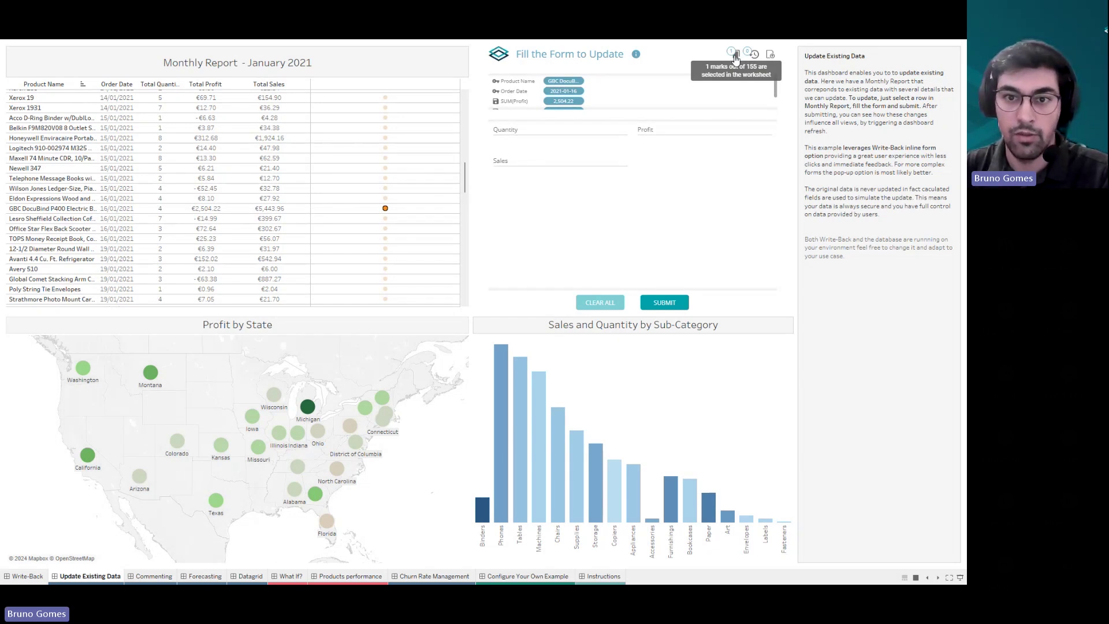
pyautogui.click(590, 131)
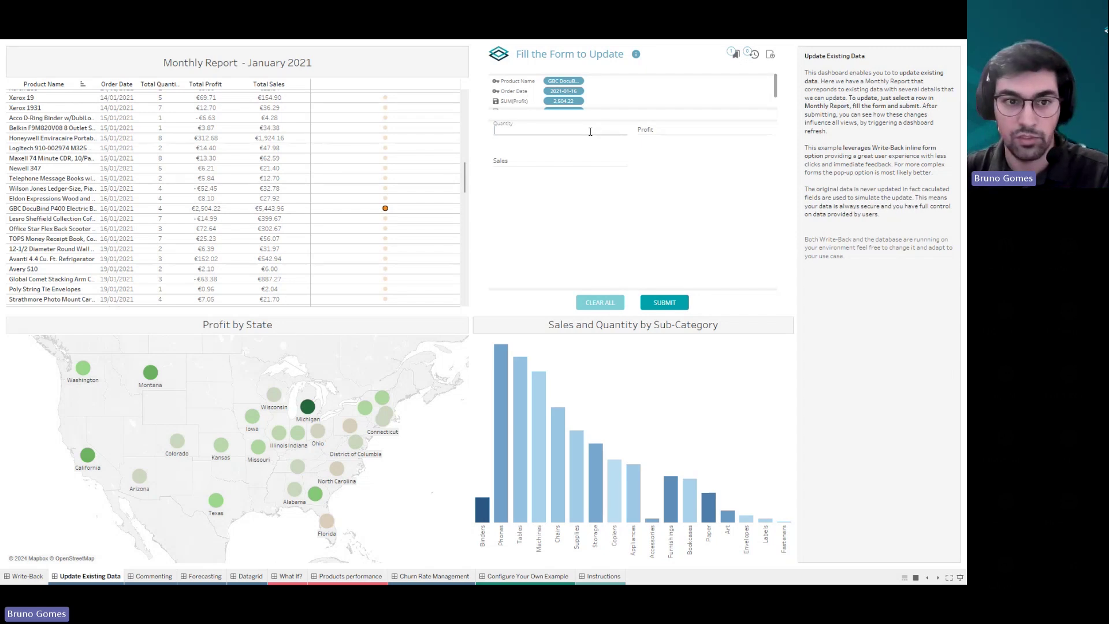
pyautogui.write('5')
pyautogui.press('Tab')
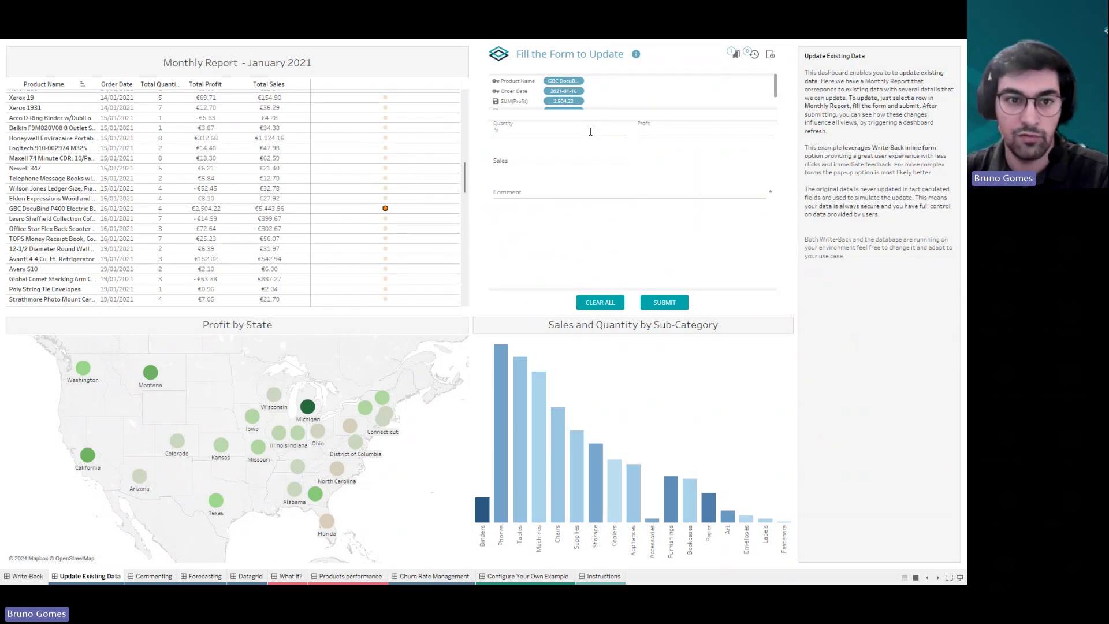
pyautogui.write('500')
pyautogui.press('Tab')
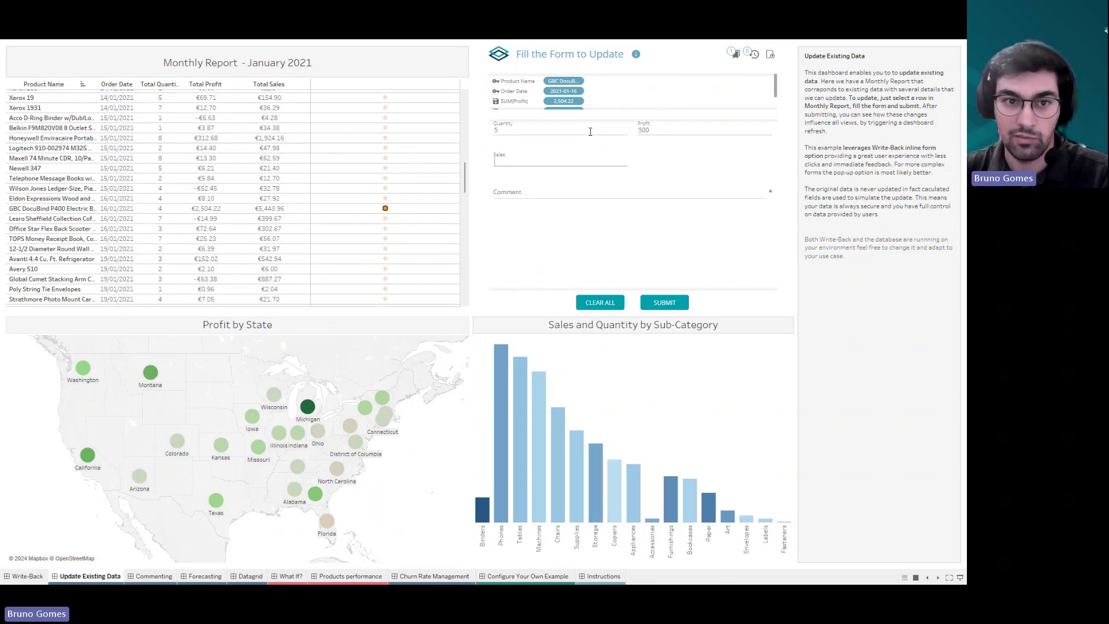
pyautogui.write('1000')
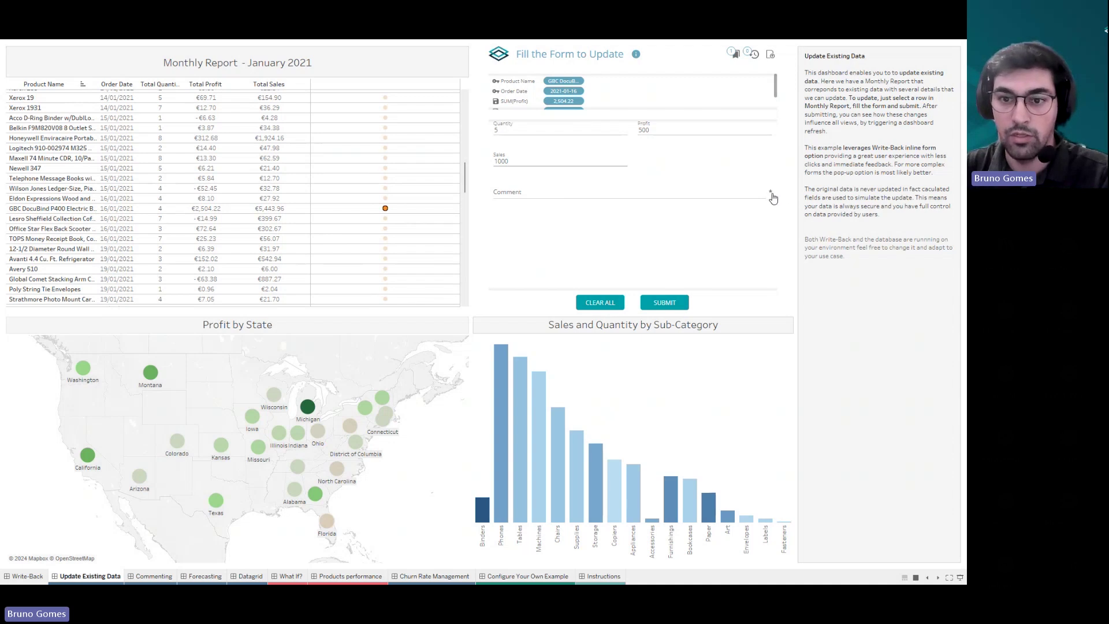
# - Add the required comment 'New value from the financial team' to the update form
pyautogui.click(668, 305)
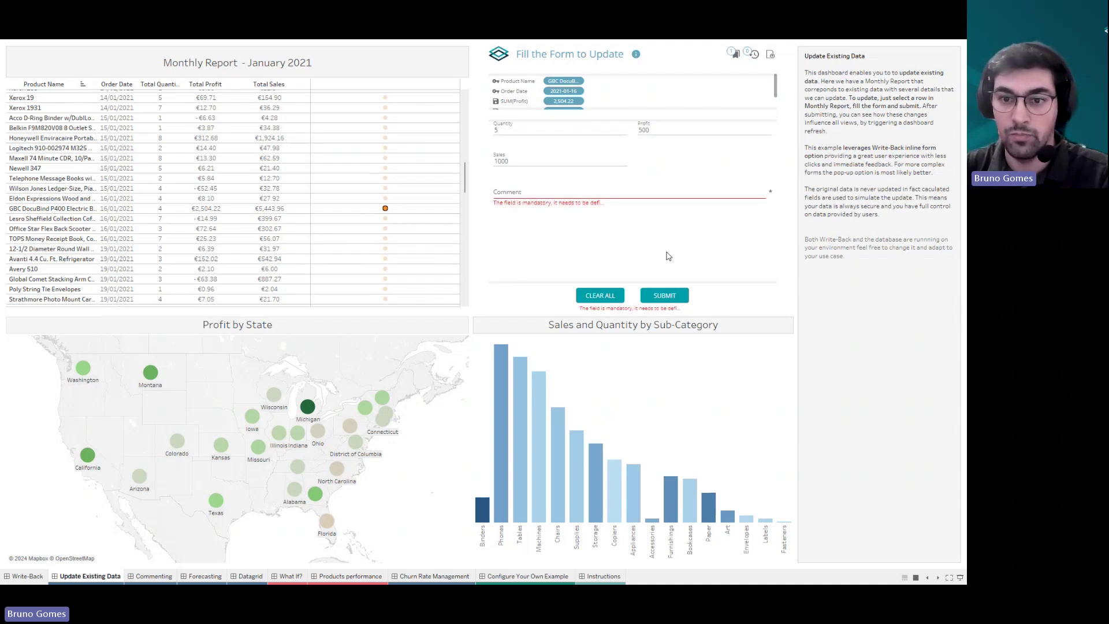
pyautogui.click(578, 196)
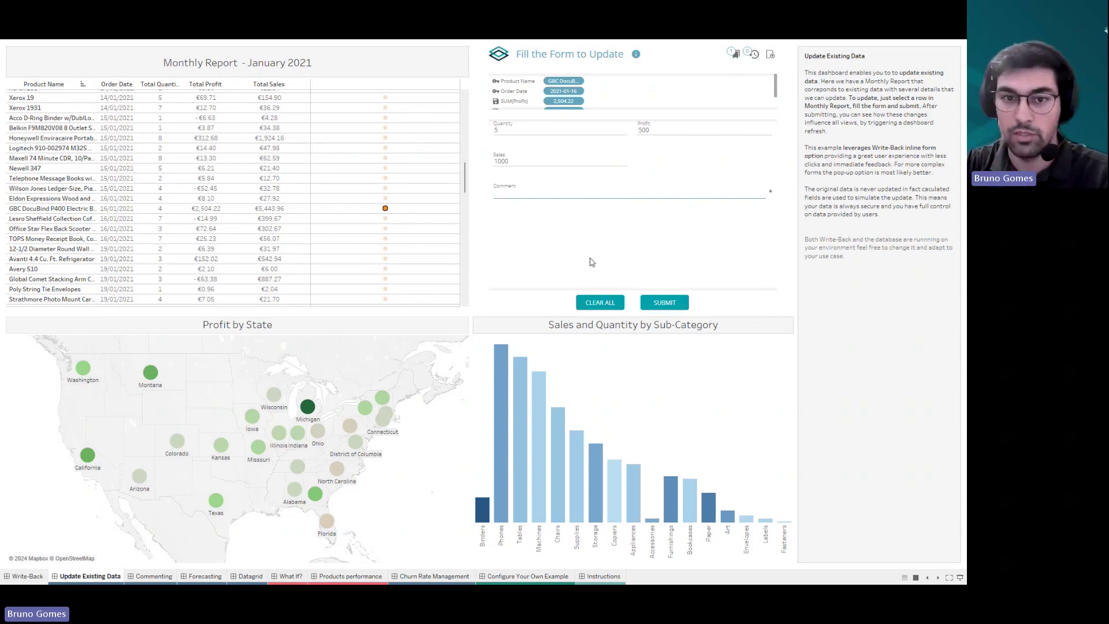
pyautogui.write('New ')
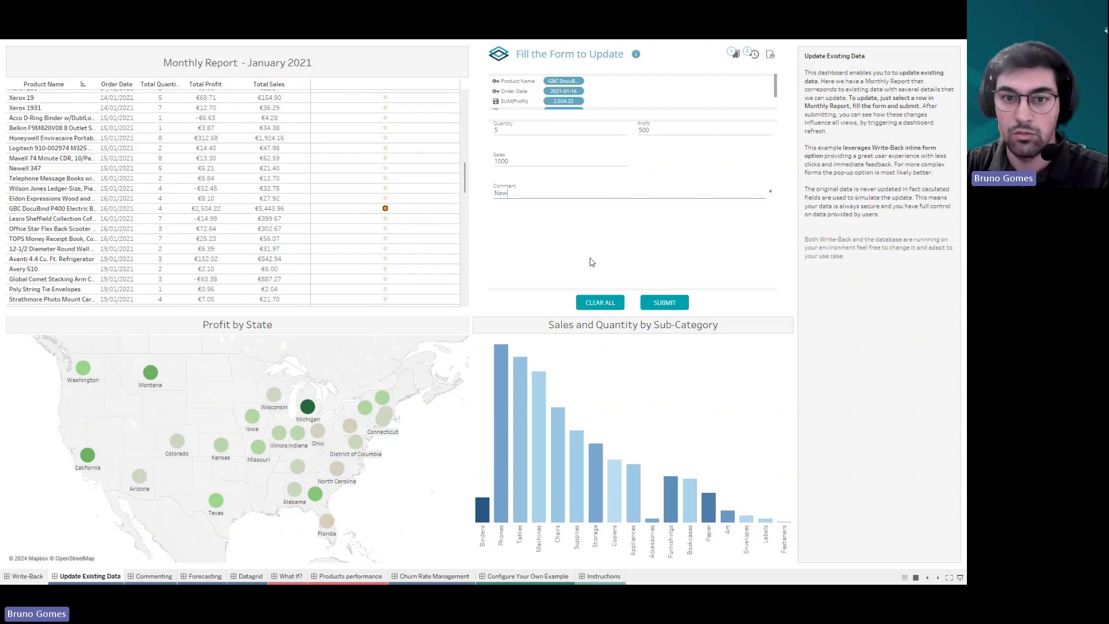
pyautogui.write('value from th')
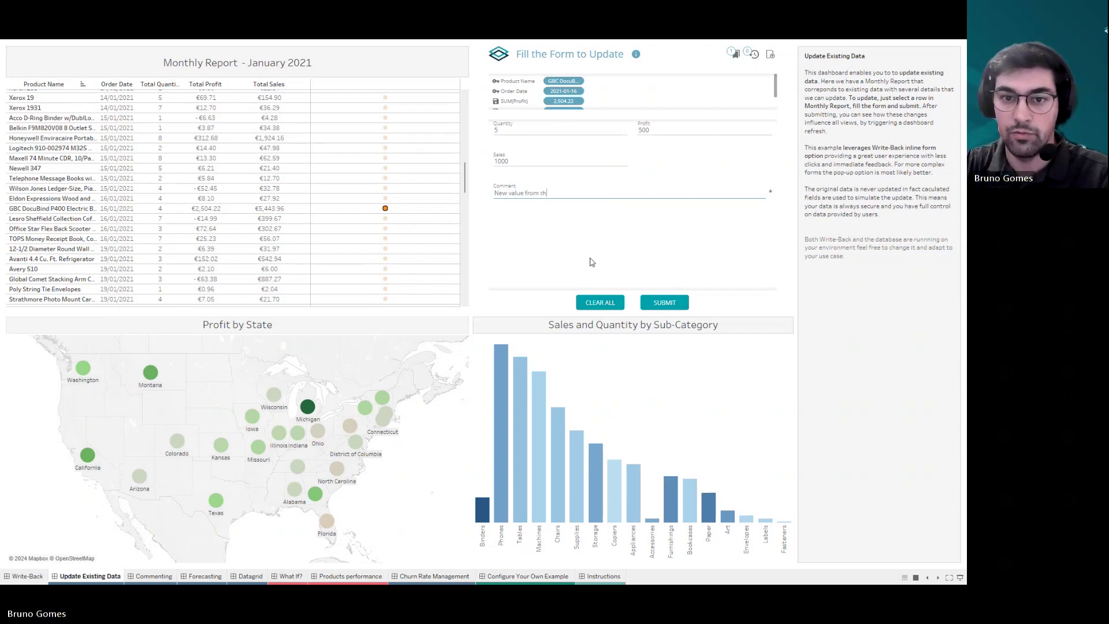
pyautogui.write('e financial team')
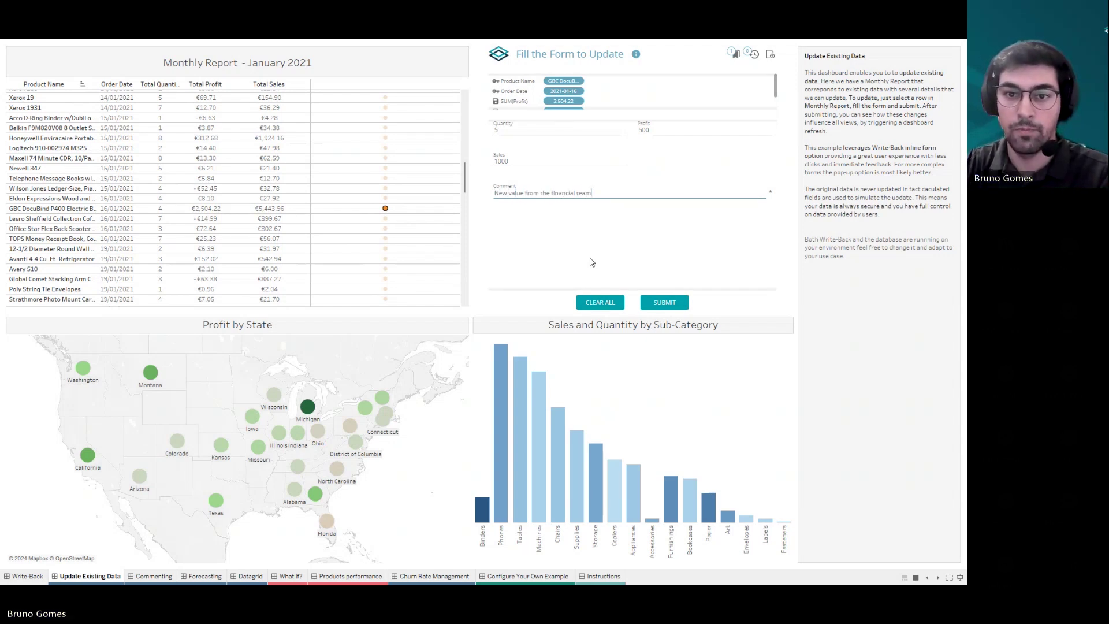
# - Submit the GBC DocuBind update, verify €500 profit and €1,000 sales, then exit Presentation Mode
pyautogui.click(673, 302)
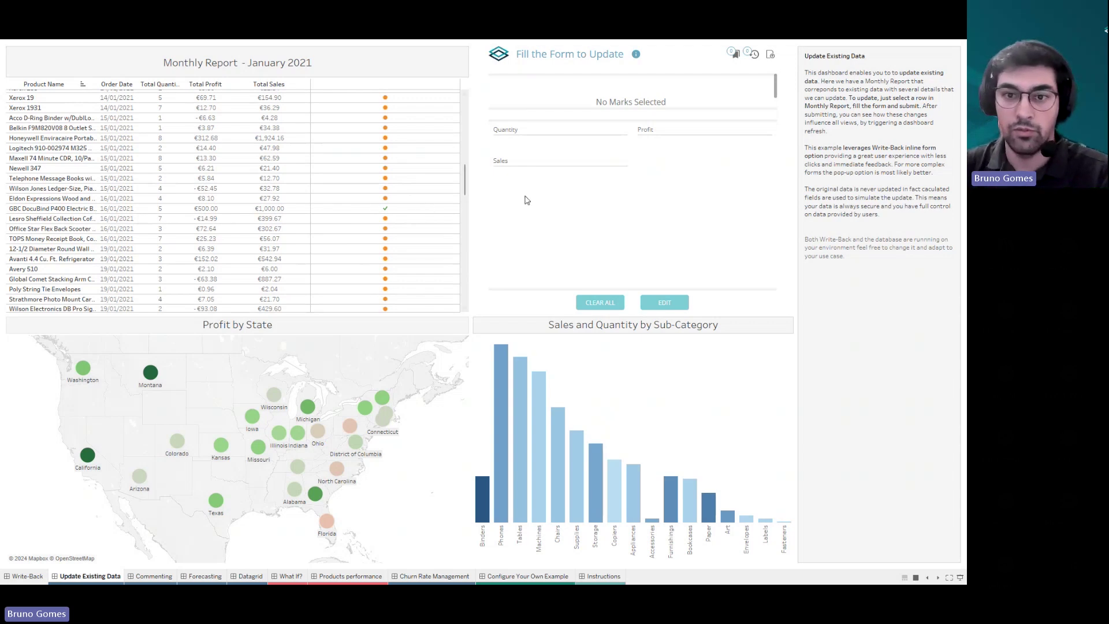
pyautogui.click(387, 210)
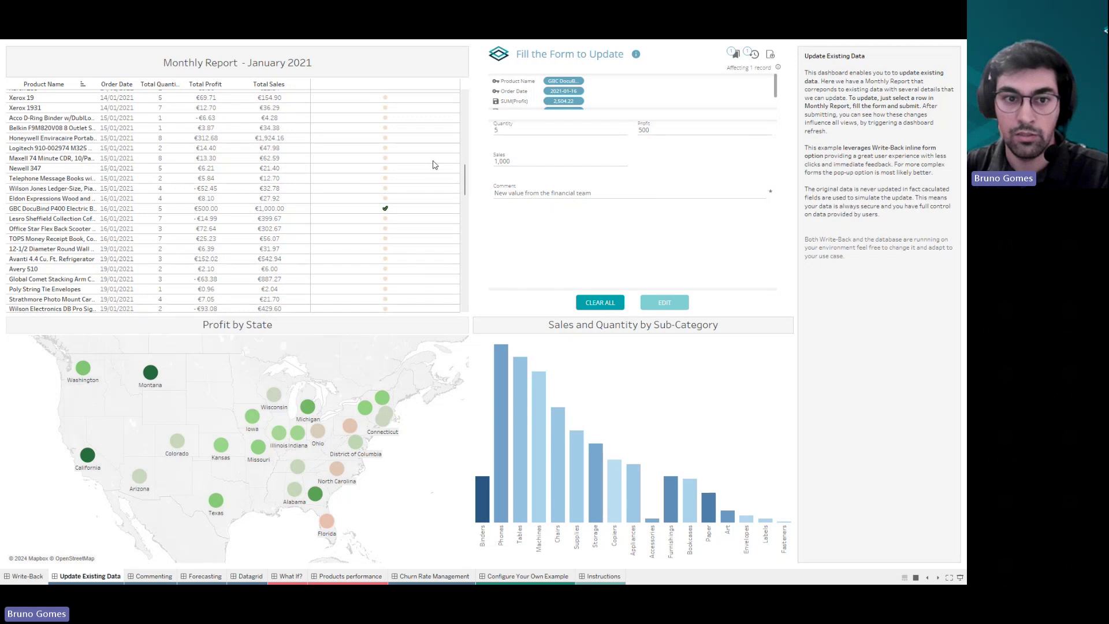
pyautogui.click(453, 208)
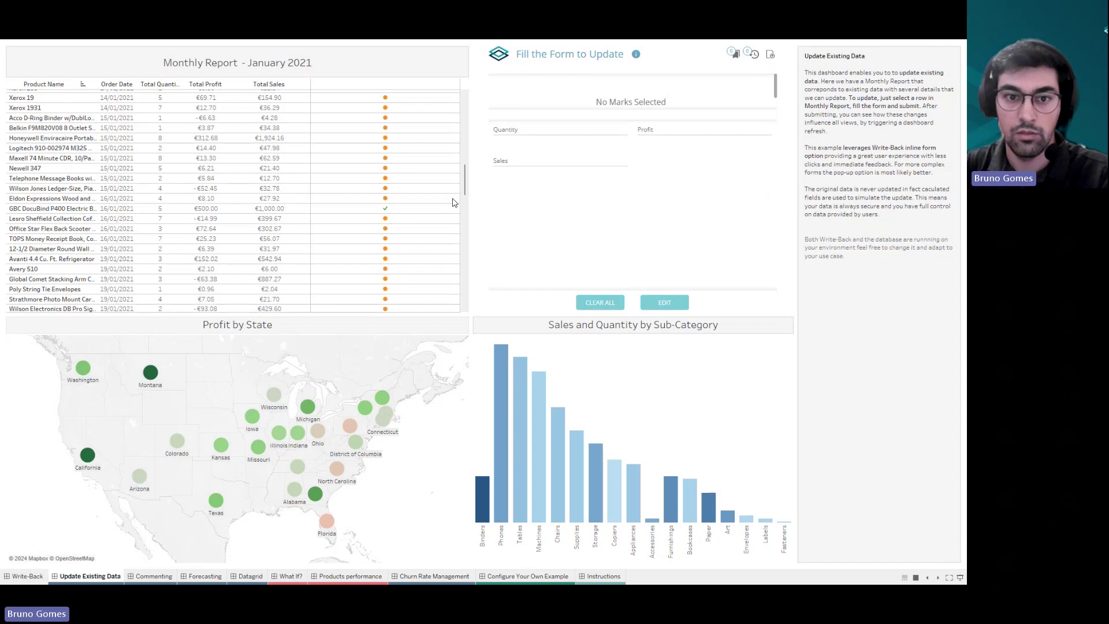
pyautogui.press('Escape')
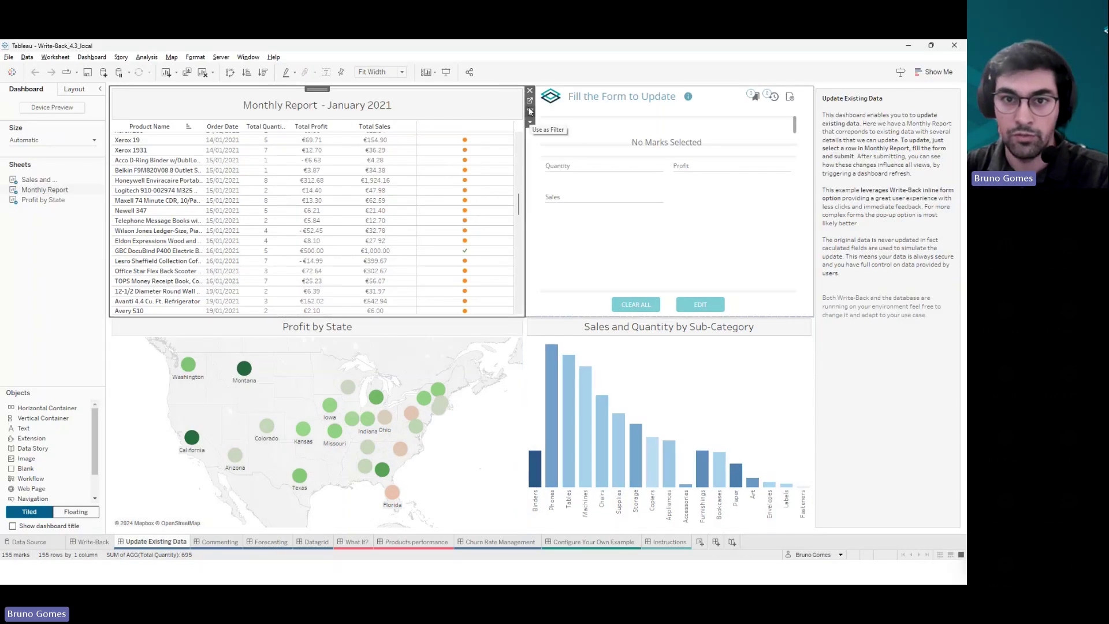
# - On the Data Source page, inspect the monthly_report_update_data table's fields and its relationship to Orders, then return to the dashboard
pyautogui.click(51, 543)
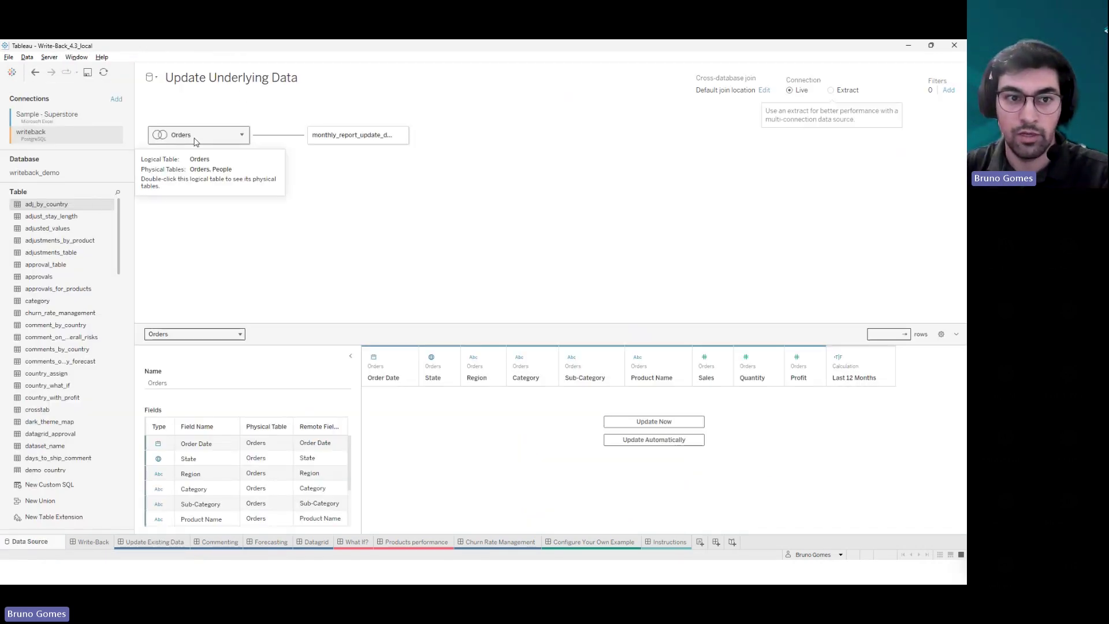
pyautogui.moveTo(203, 140)
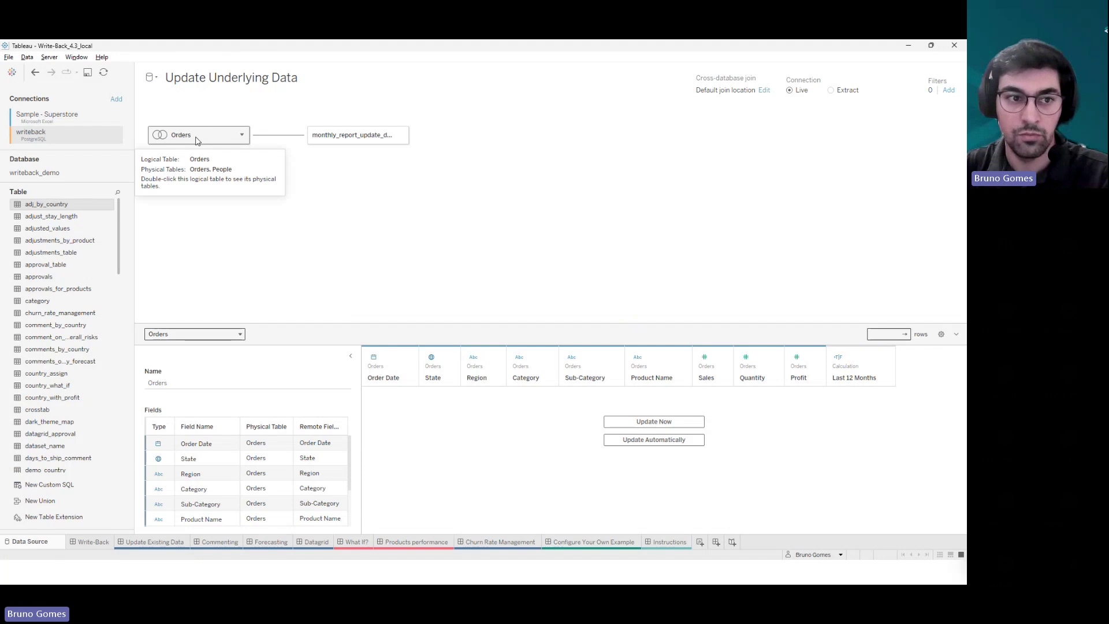
pyautogui.click(46, 116)
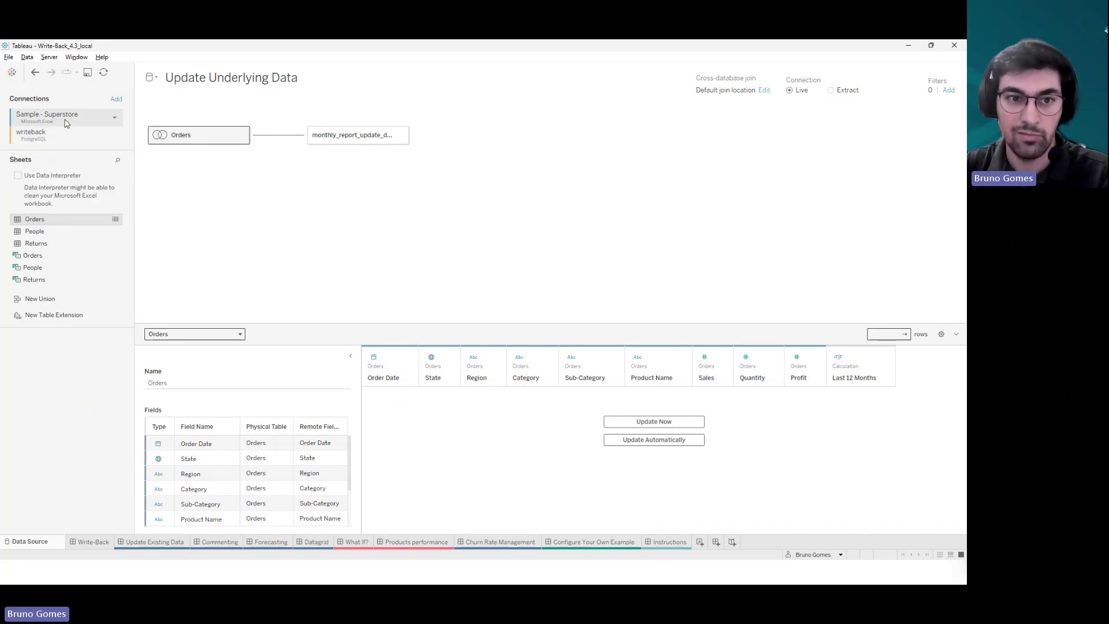
pyautogui.click(42, 136)
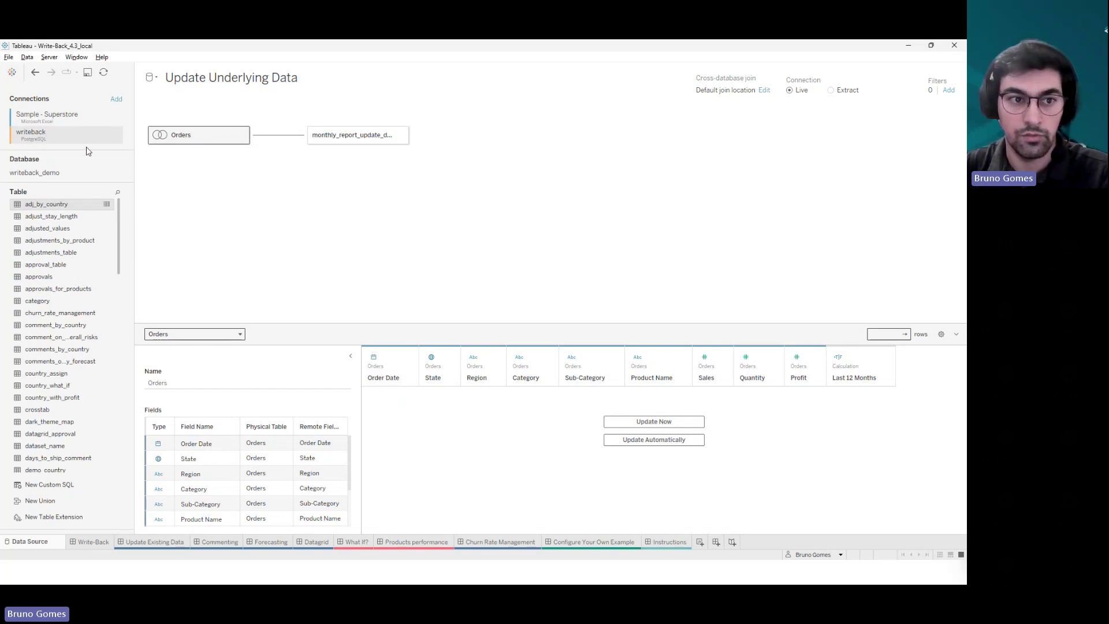
pyautogui.click(383, 142)
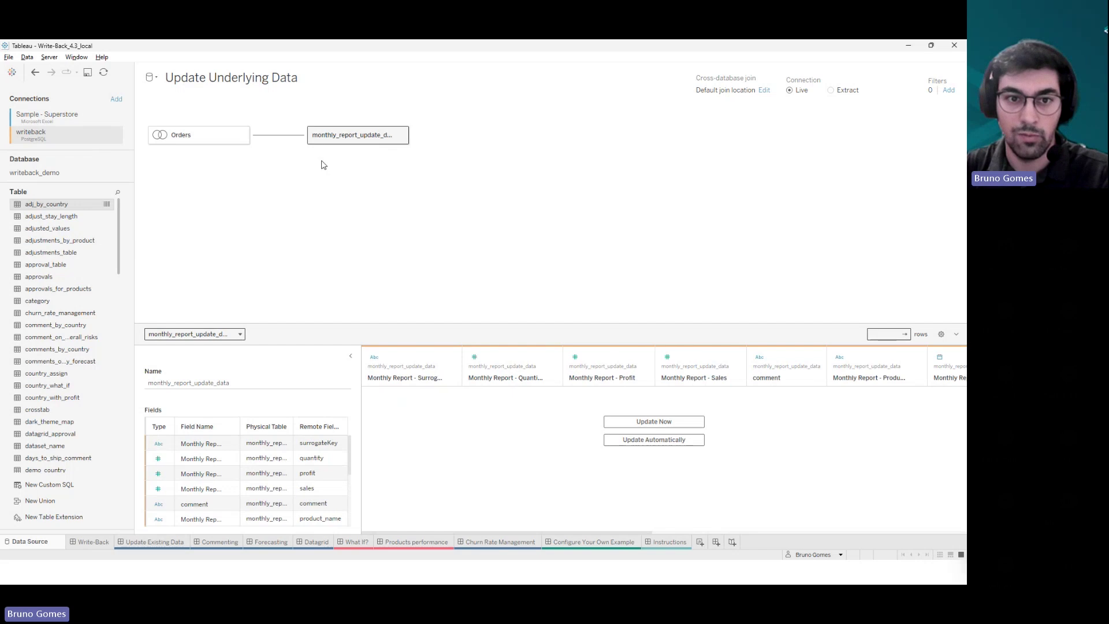
pyautogui.click(286, 136)
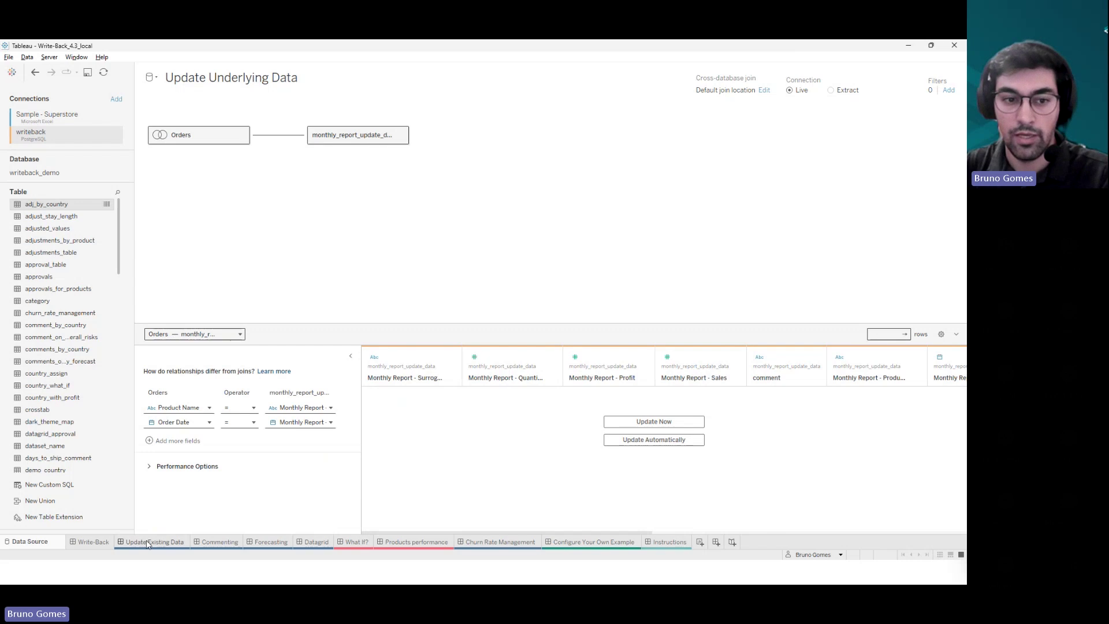
pyautogui.click(149, 543)
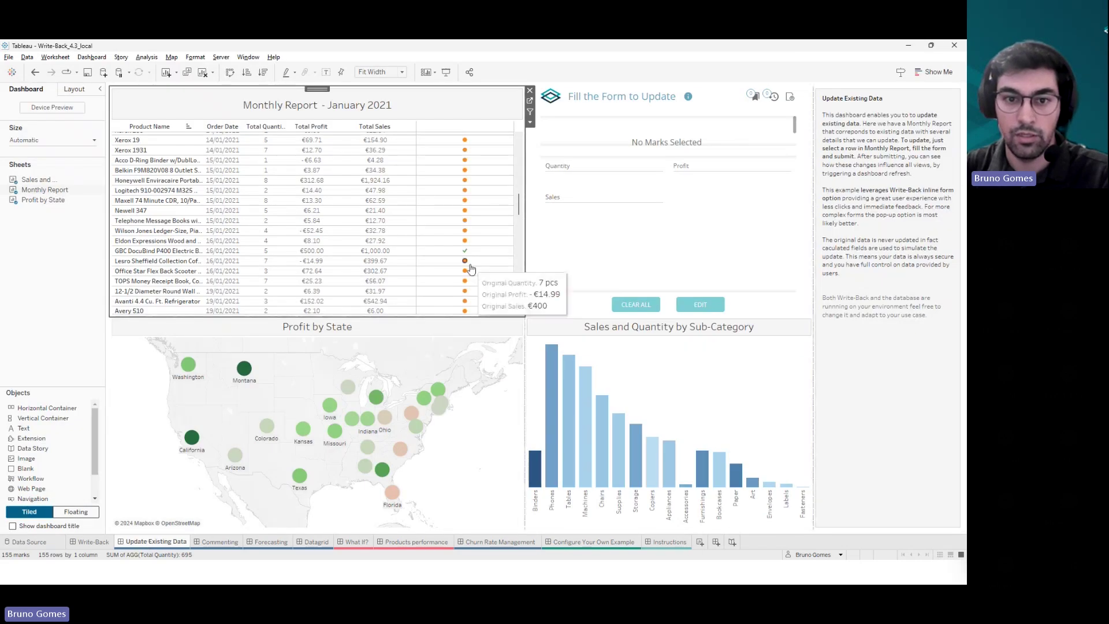
# - Refresh the Update Underlying Data source and go to the Monthly Report worksheet
pyautogui.click(640, 252)
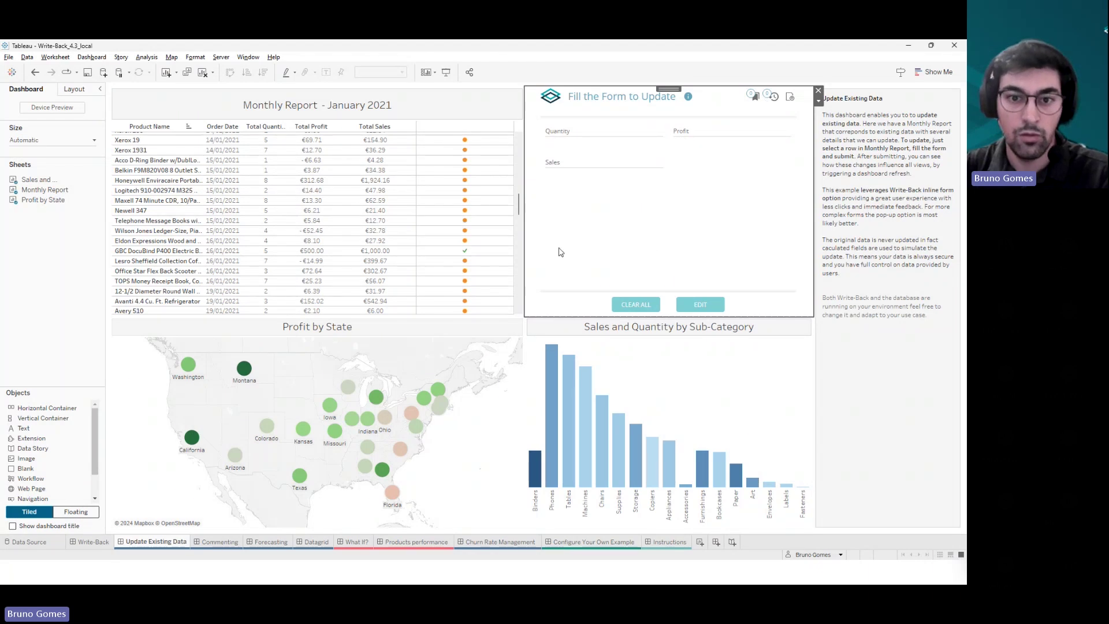
pyautogui.click(455, 241)
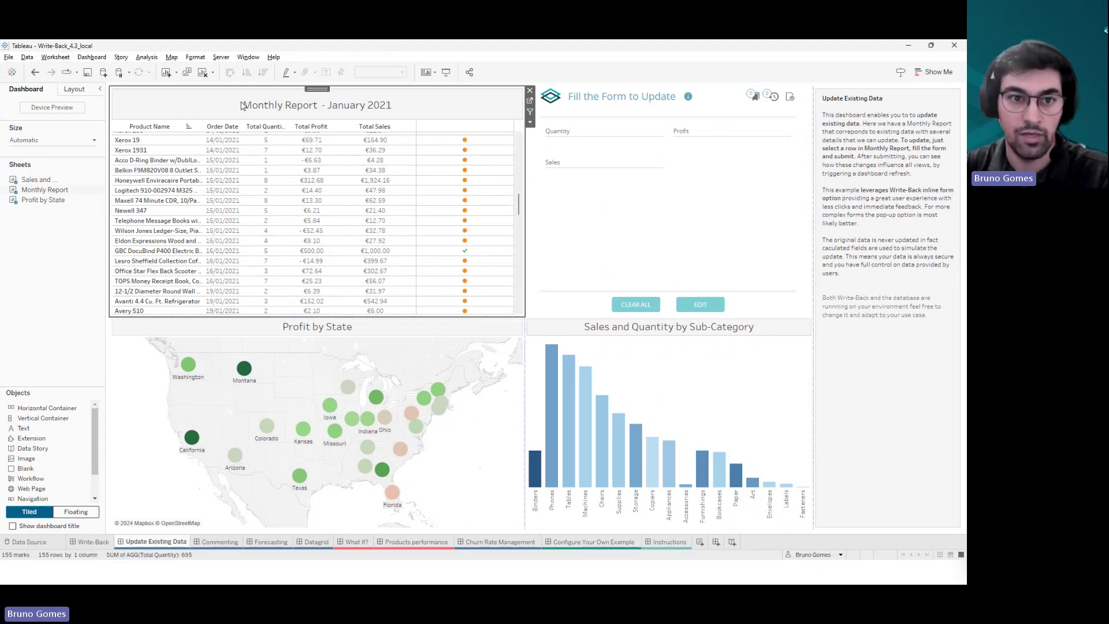
pyautogui.click(26, 57)
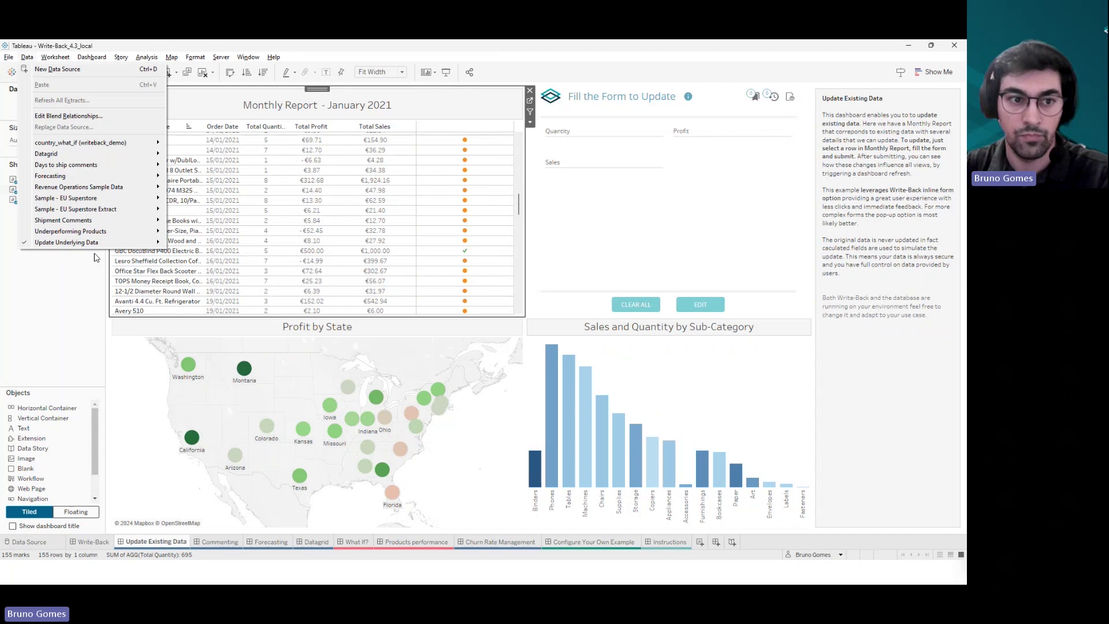
pyautogui.moveTo(96, 245)
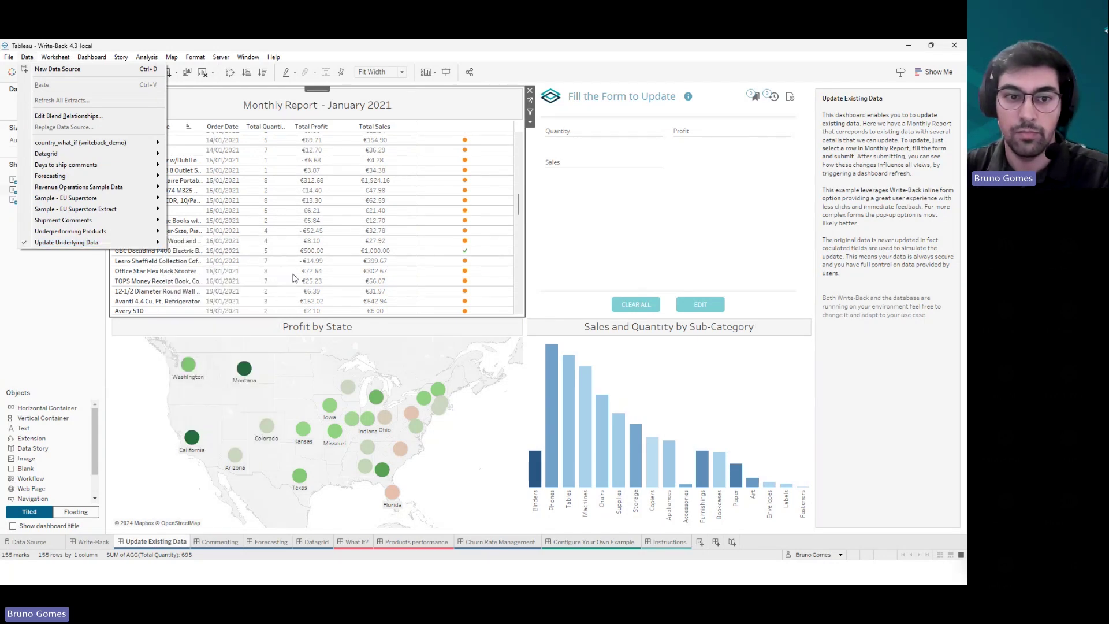
pyautogui.moveTo(138, 243)
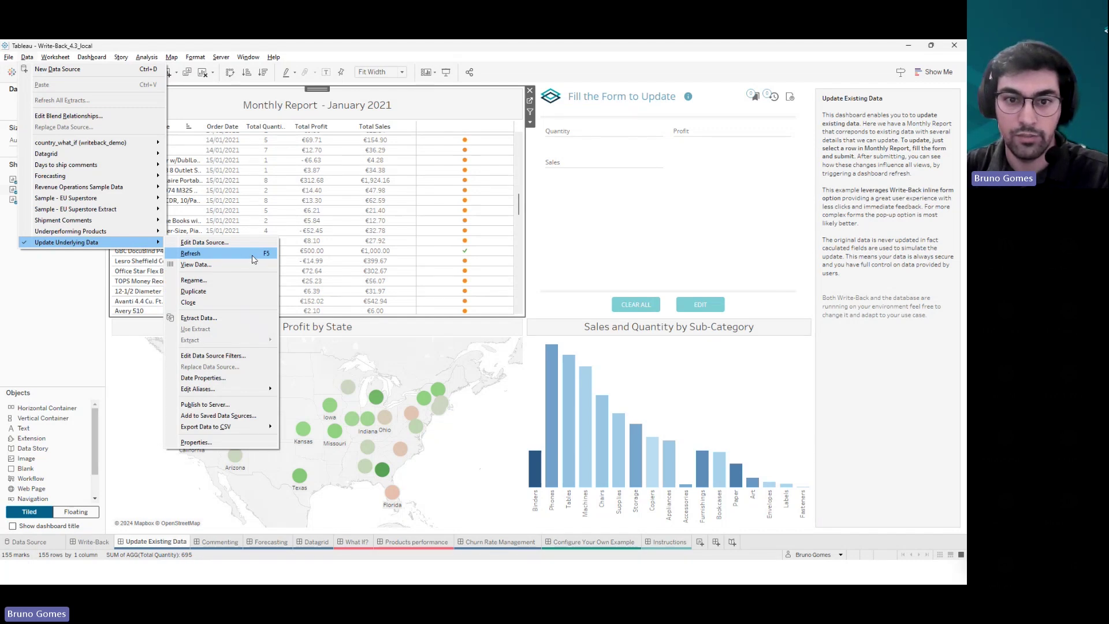
pyautogui.click(253, 260)
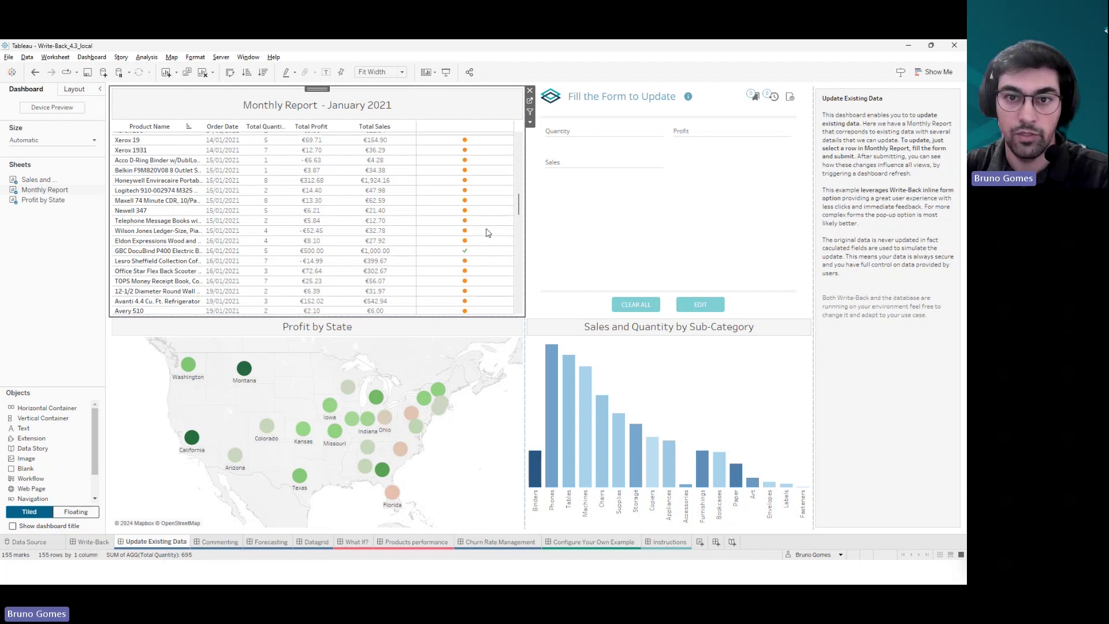
pyautogui.click(530, 101)
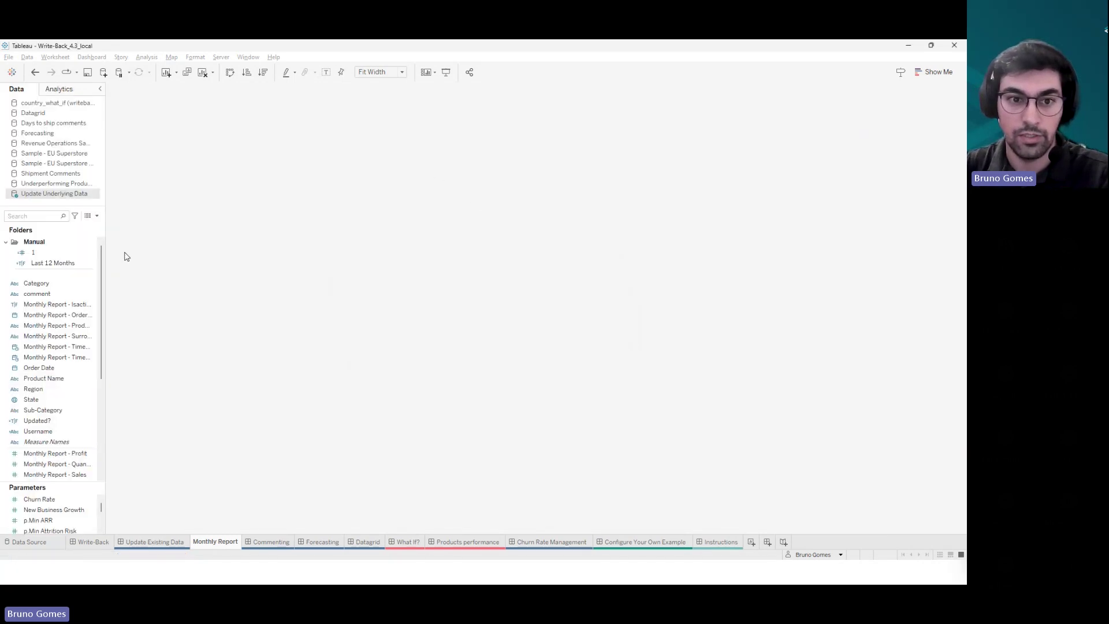
# - Review the Total Profit IF ISNULL formula in the calculation editor and close it unchanged
pyautogui.scroll(-5, 42, 405)
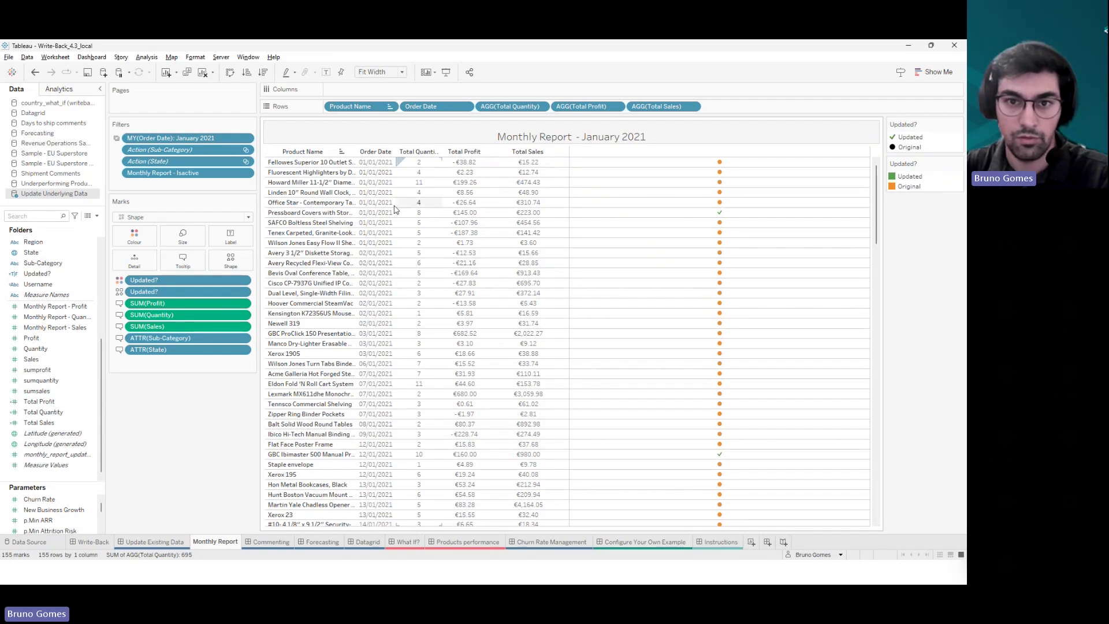
pyautogui.rightClick(36, 401)
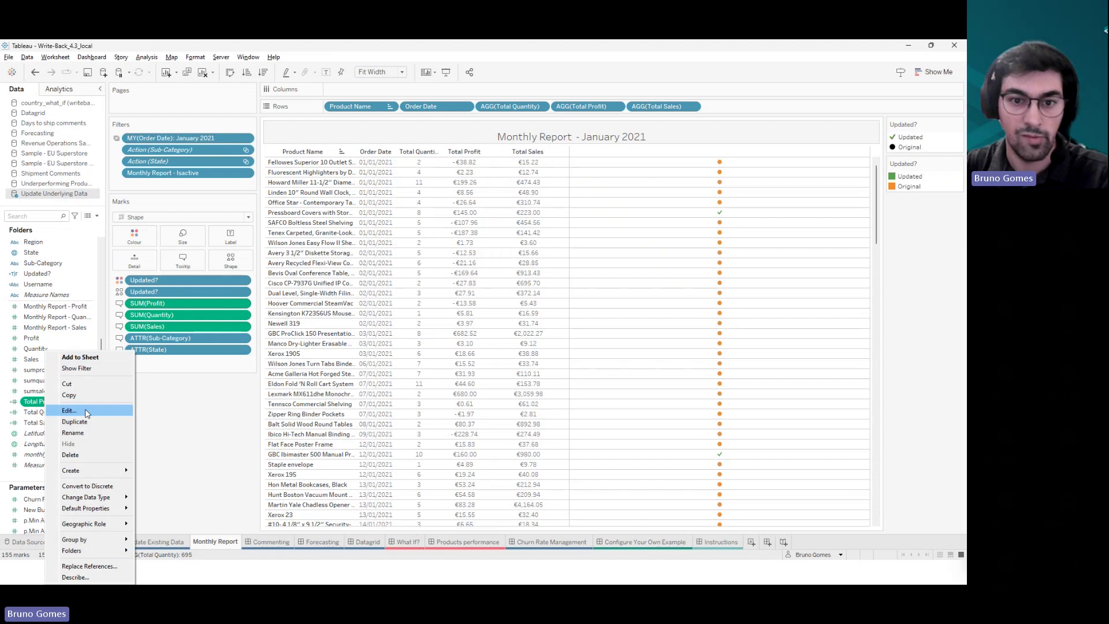
pyautogui.click(69, 411)
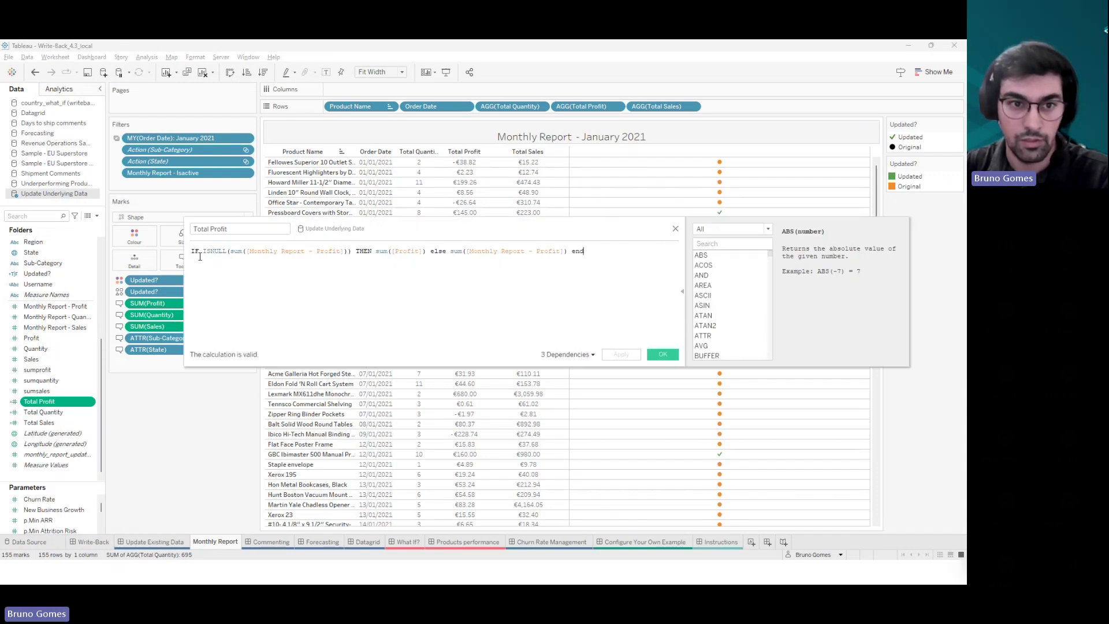
pyautogui.moveTo(198, 251); pyautogui.dragTo(351, 249)
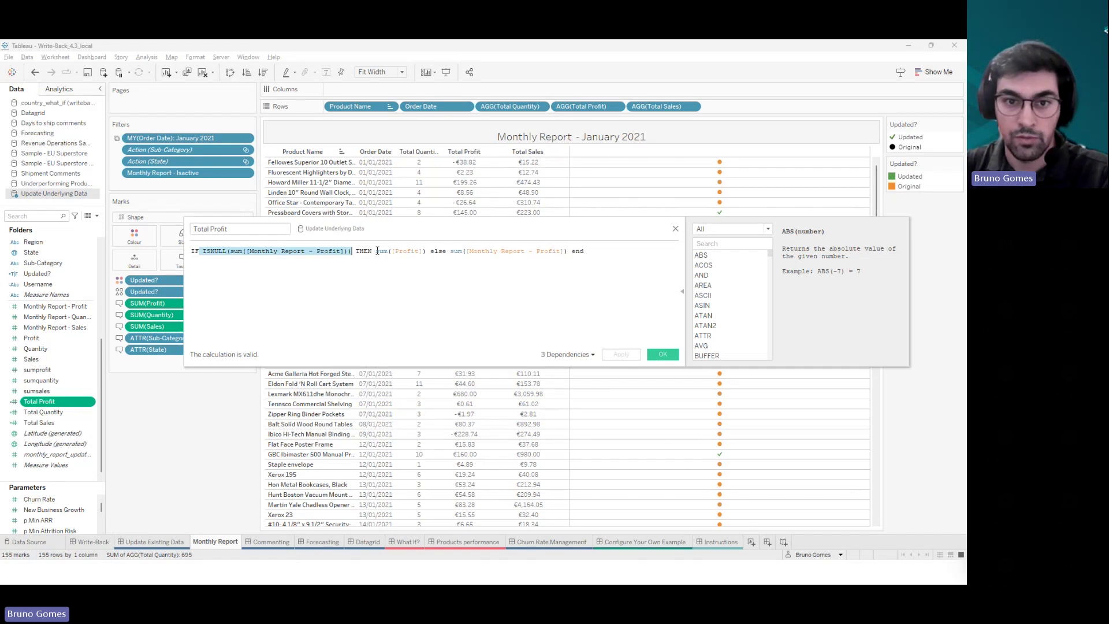
pyautogui.moveTo(377, 251); pyautogui.dragTo(569, 250)
pyautogui.click(444, 253)
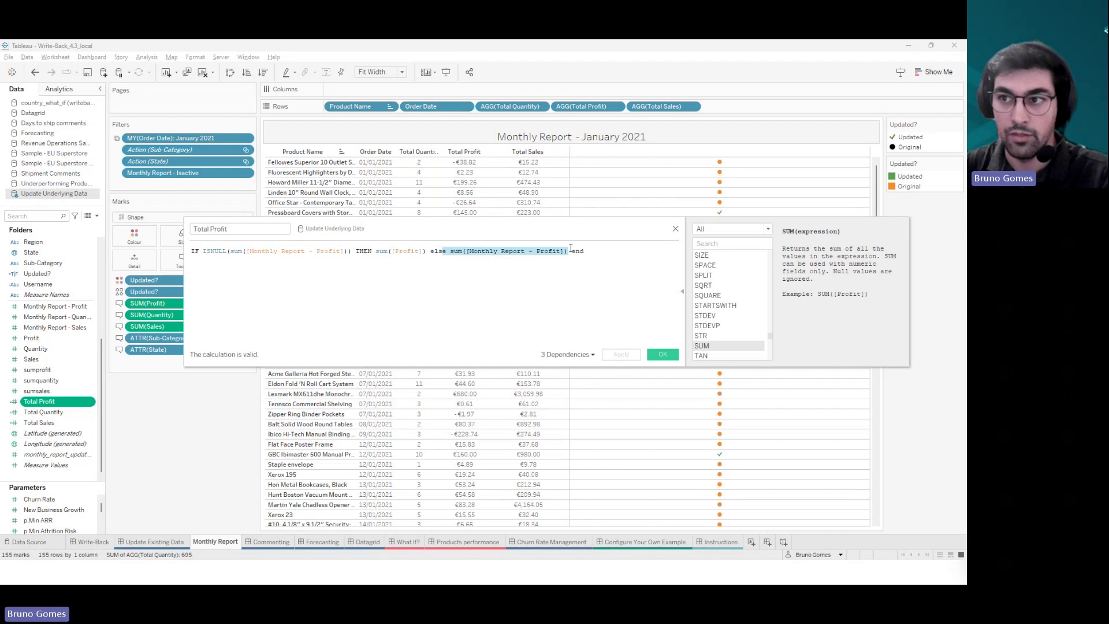
pyautogui.click(676, 228)
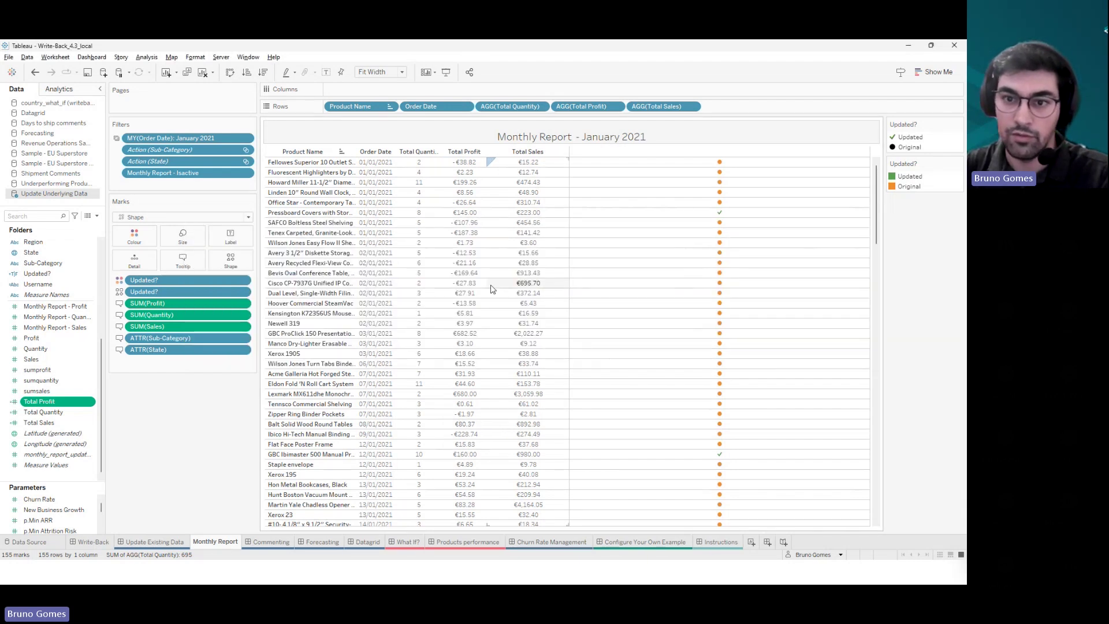
# - Check the status marks and the Updated? field, then return to the Update Existing Data dashboard
pyautogui.moveTo(708, 227); pyautogui.dragTo(746, 454)
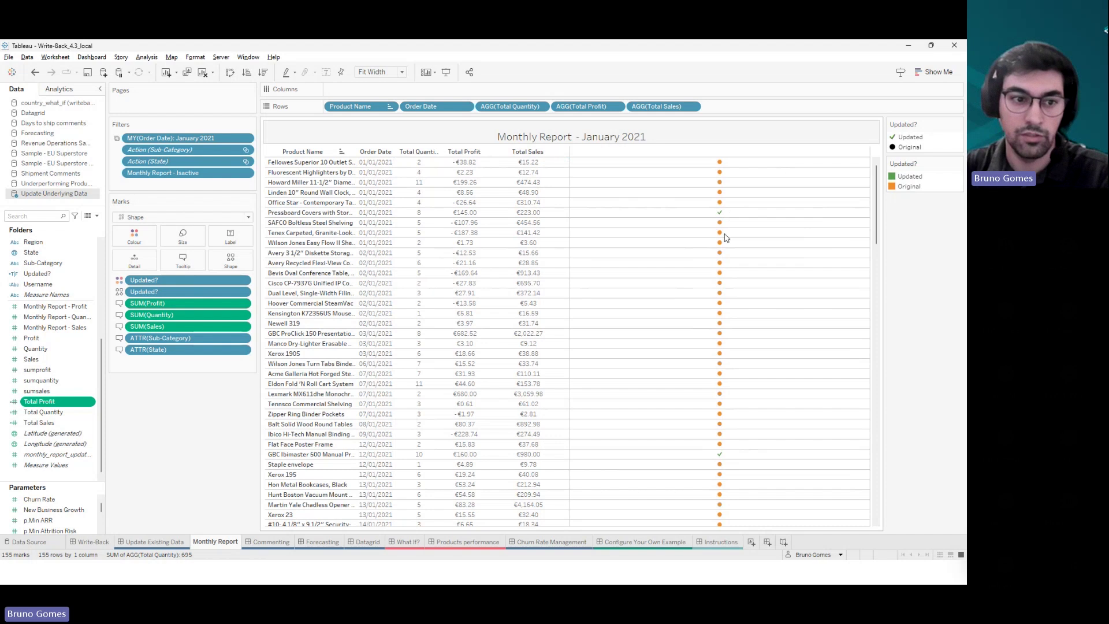
pyautogui.click(48, 275)
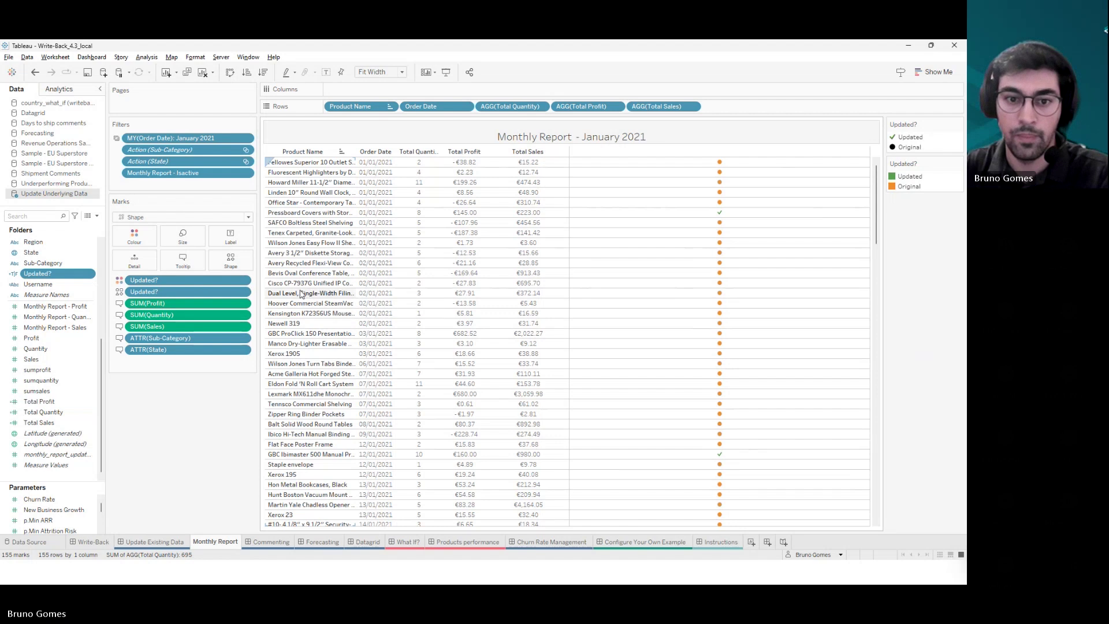
pyautogui.click(173, 542)
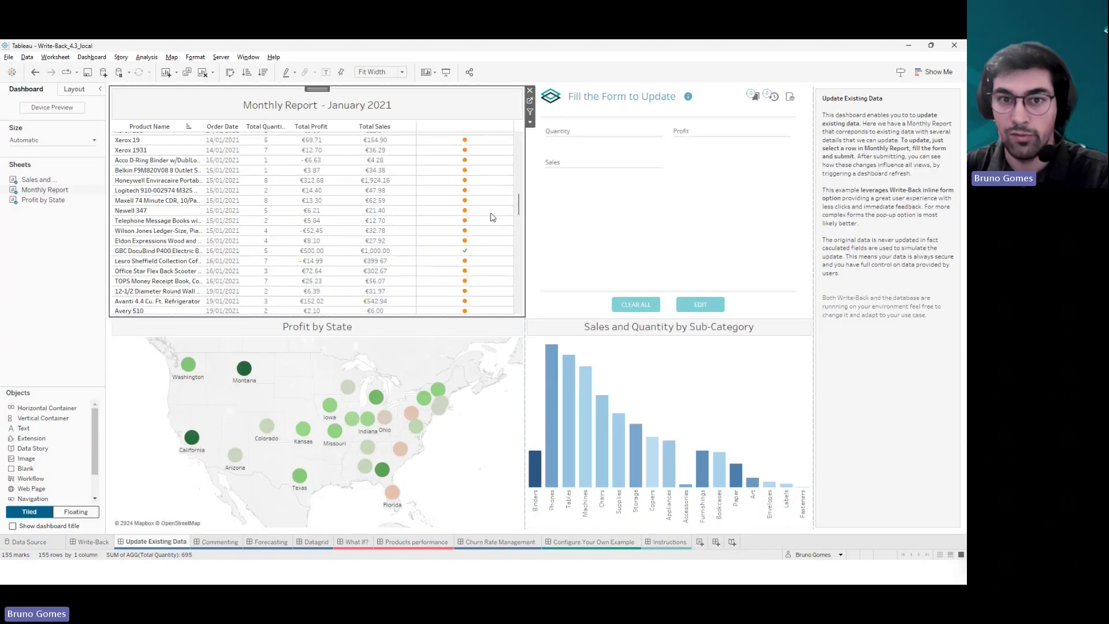
# - Marquee-select six late-January orders in the Monthly Report table
pyautogui.click(81, 294)
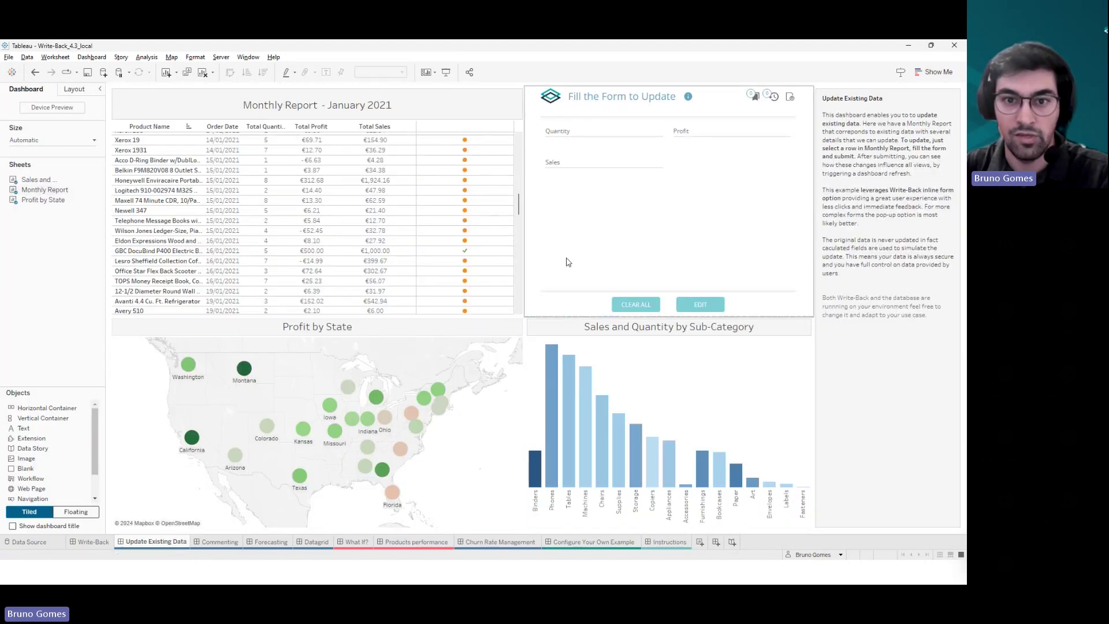
pyautogui.click(511, 230)
pyautogui.scroll(2, 511, 229)
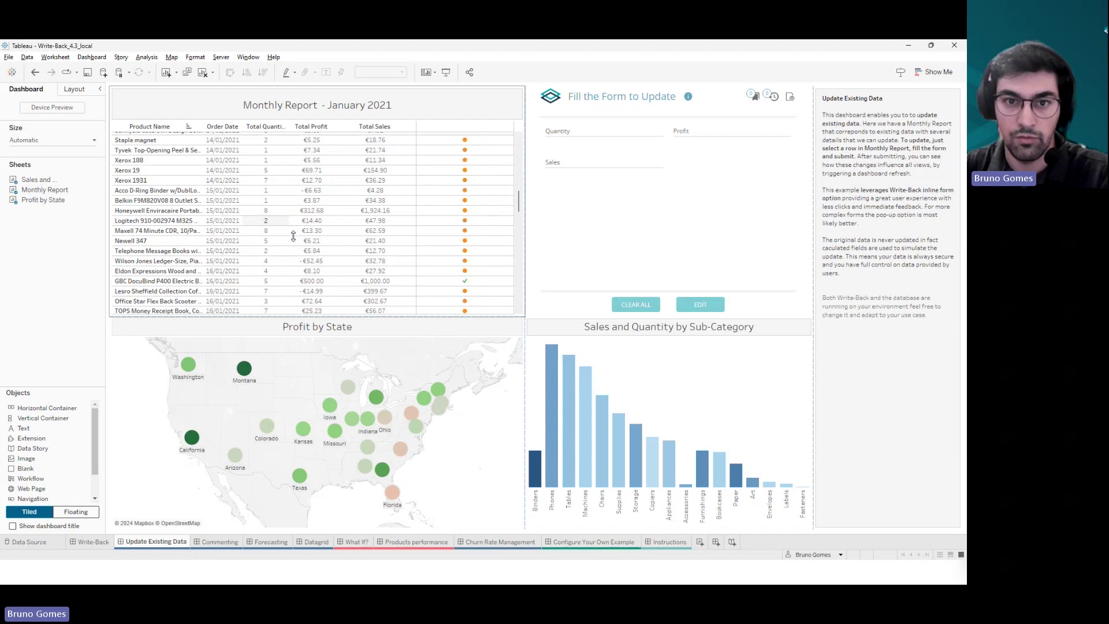
pyautogui.scroll(2, 498, 228)
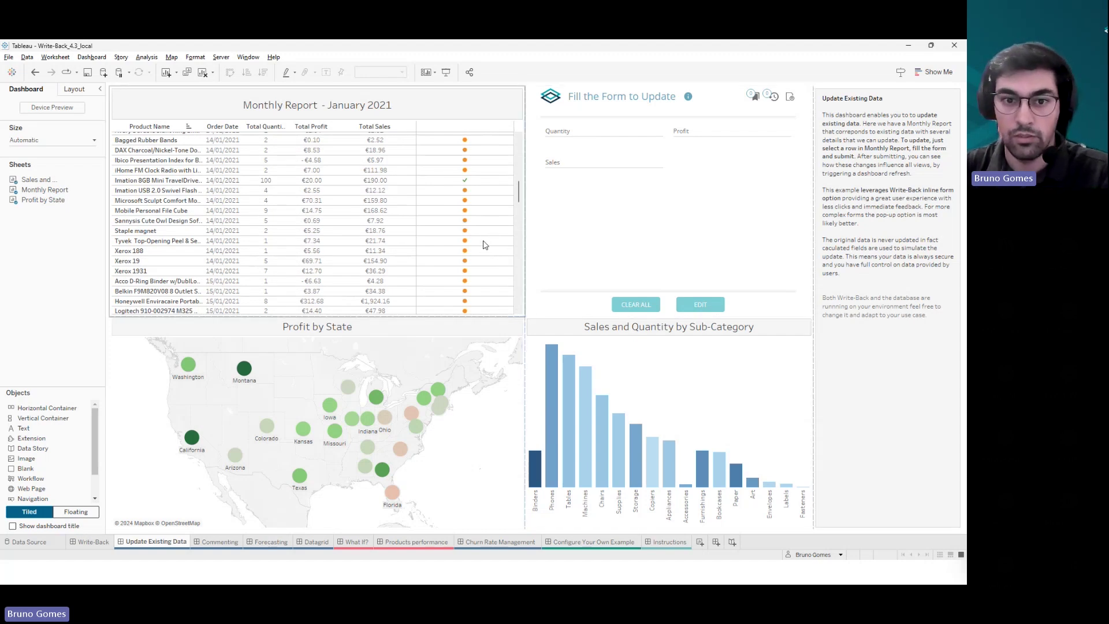
pyautogui.scroll(-10, 484, 245)
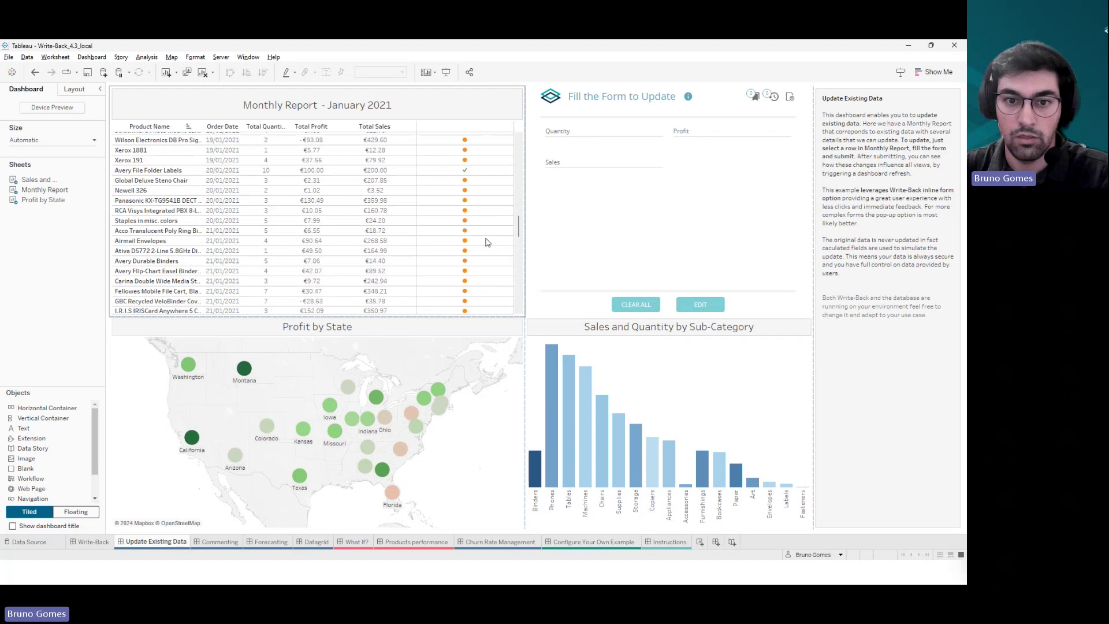
pyautogui.moveTo(491, 218); pyautogui.dragTo(456, 281)
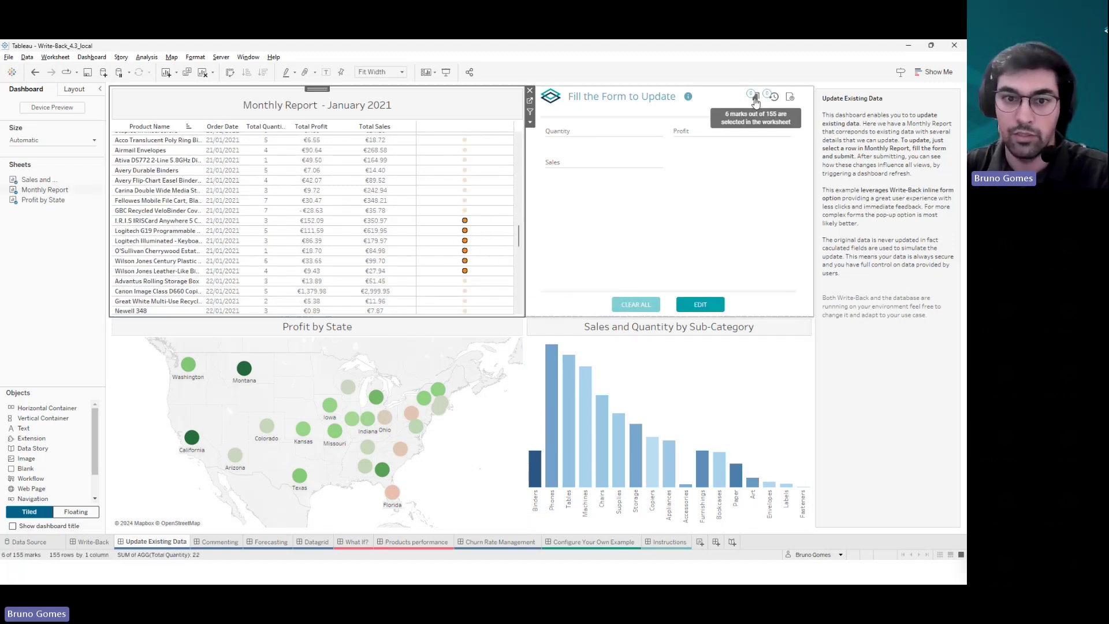
# - Load the six selected orders into the update form, then clear the table selection
pyautogui.click(755, 102)
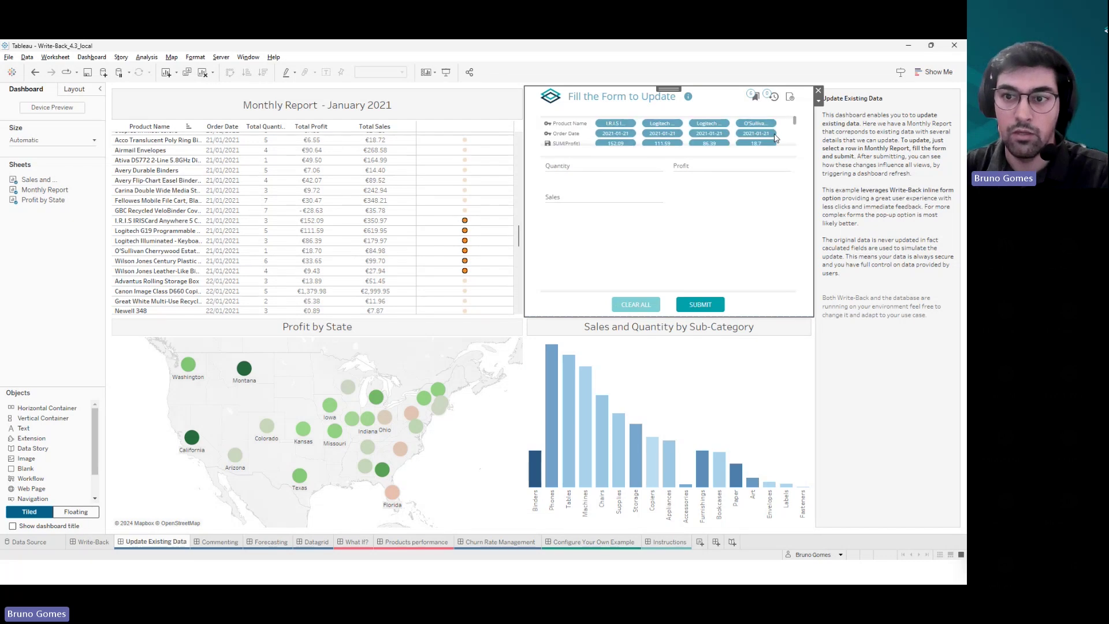
pyautogui.scroll(-2, 751, 136)
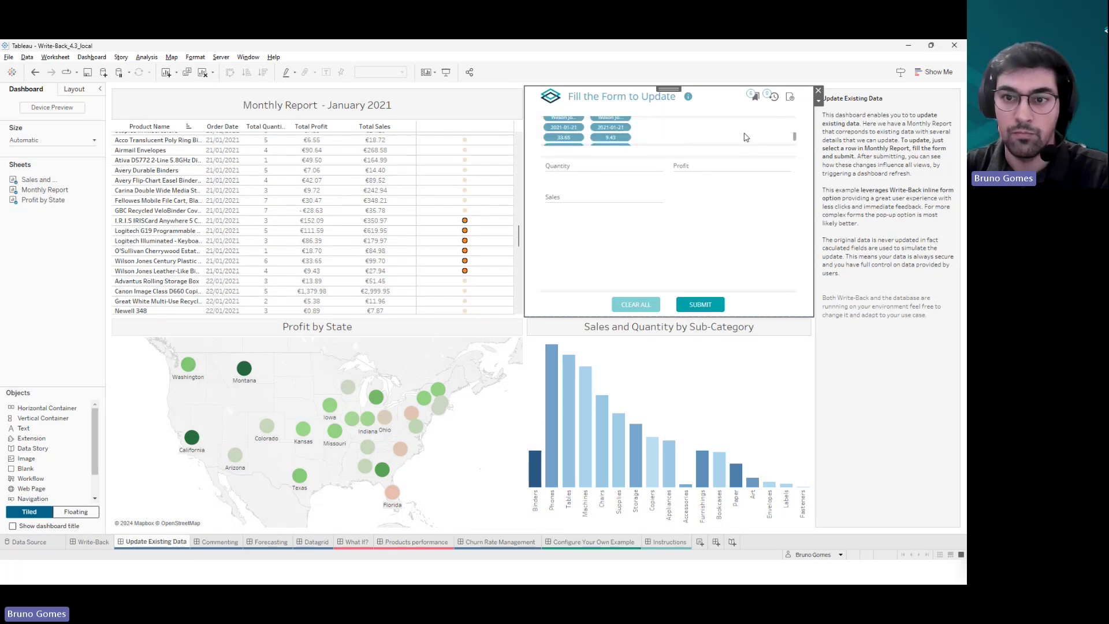
pyautogui.click(757, 99)
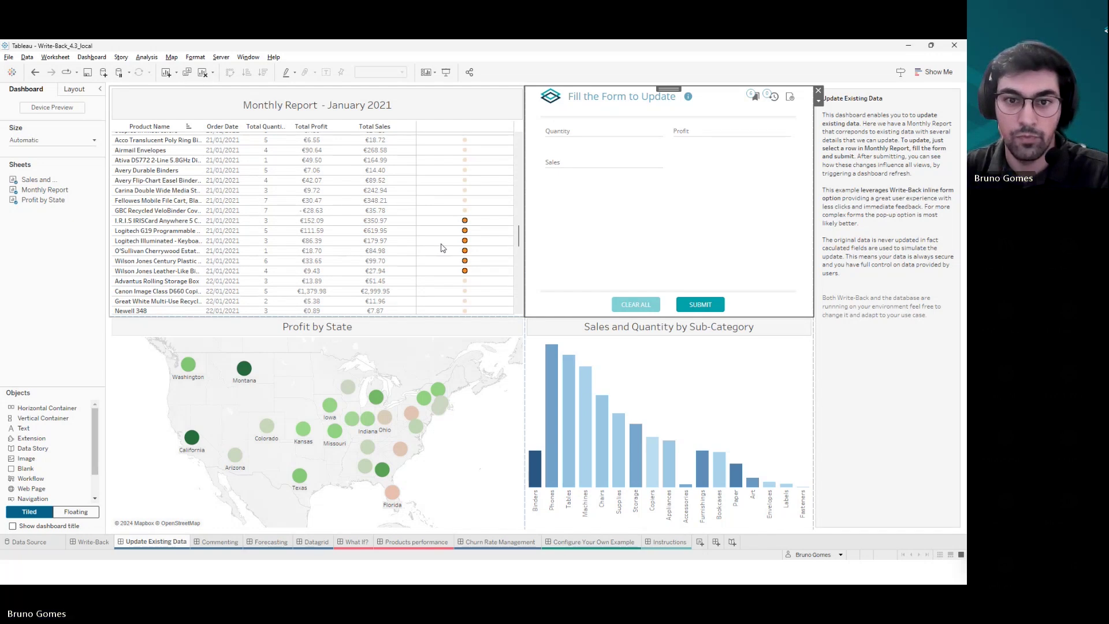
pyautogui.click(444, 246)
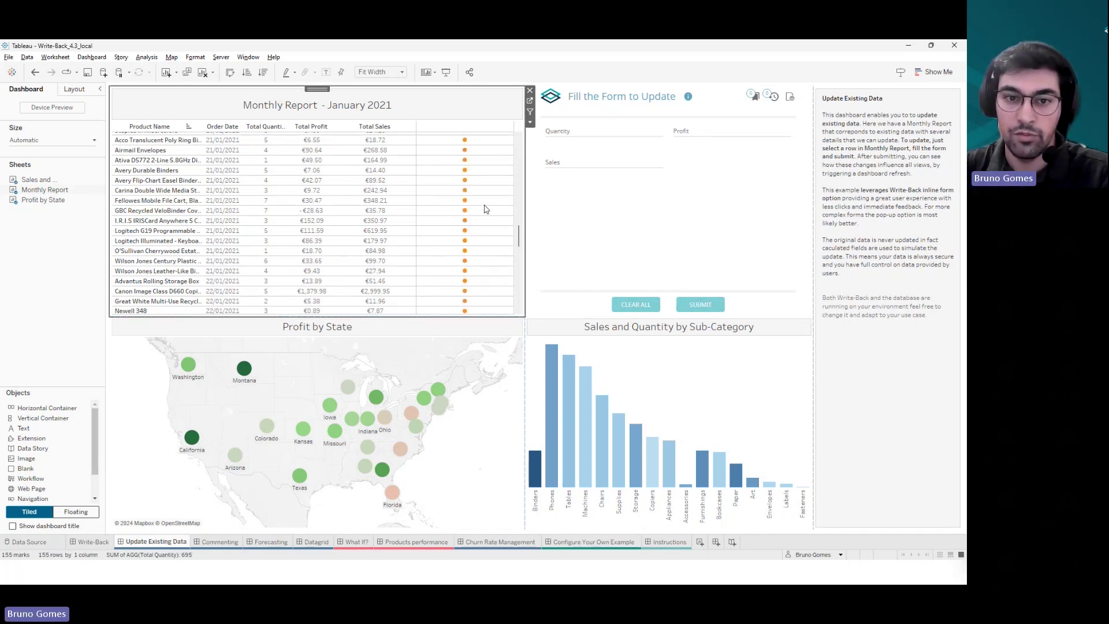
# - Allow the Write-Back extension on Datagrid and add all France regions to the Sales&Profit Adjustments grid
pyautogui.click(316, 542)
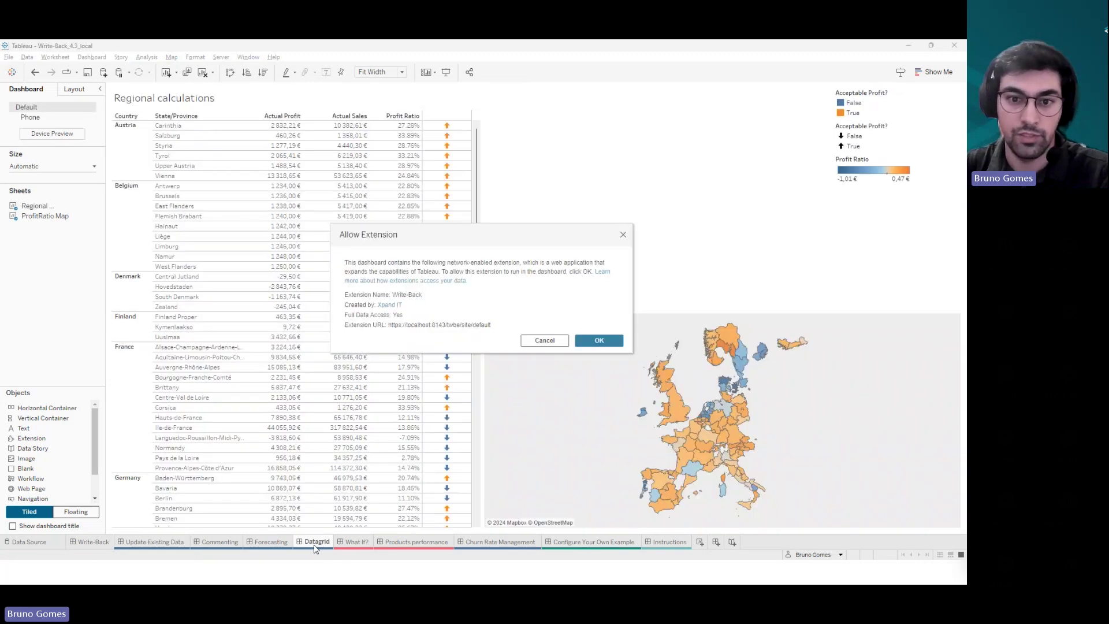
pyautogui.click(588, 341)
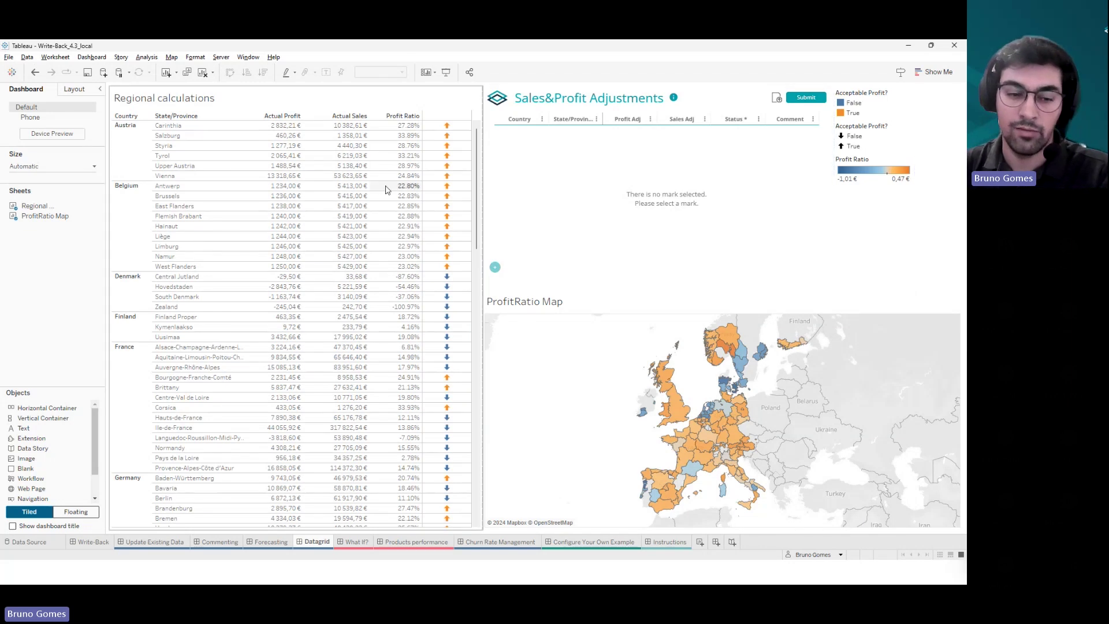
pyautogui.click(143, 349)
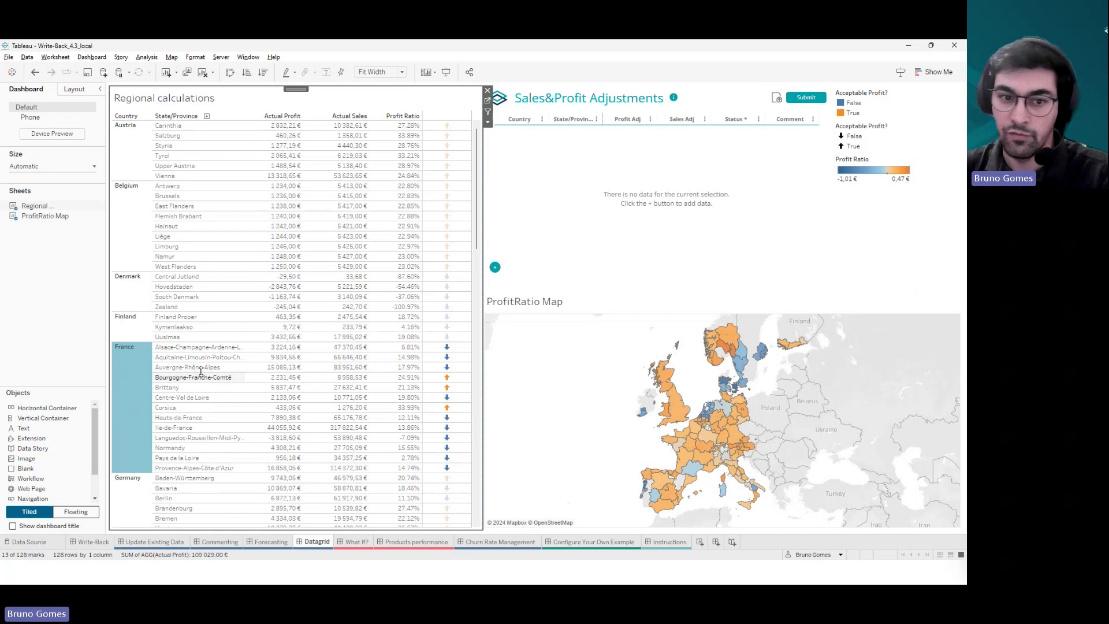
pyautogui.click(494, 267)
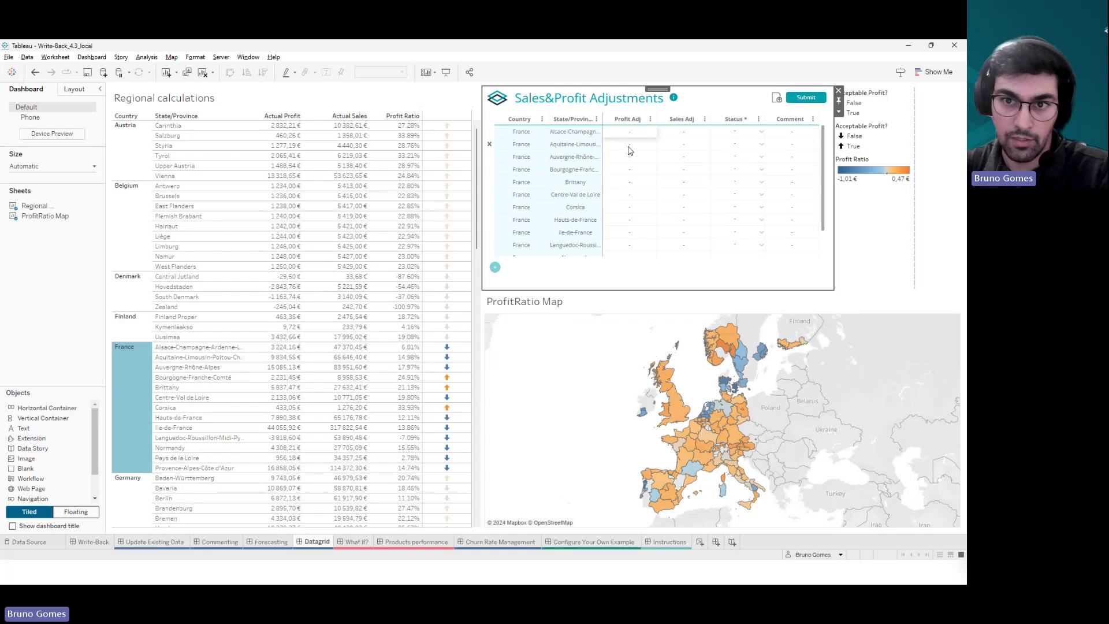
pyautogui.click(140, 549)
# - Select the eight Monthly Report orders from GBC to Advantus
pyautogui.click(465, 221)
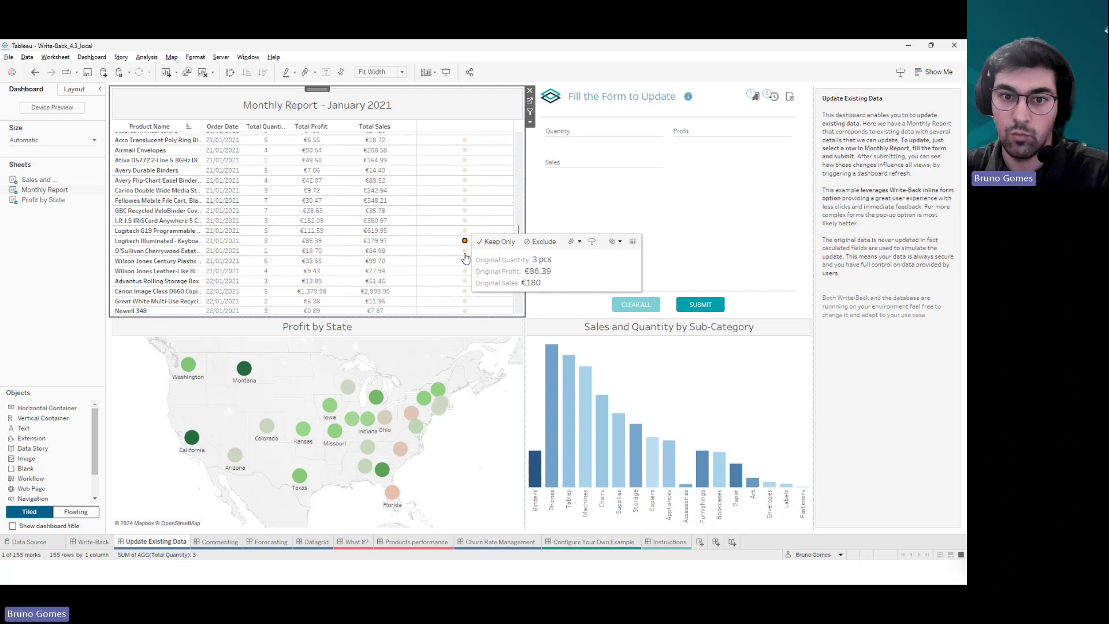
pyautogui.click(464, 251)
pyautogui.click(464, 271)
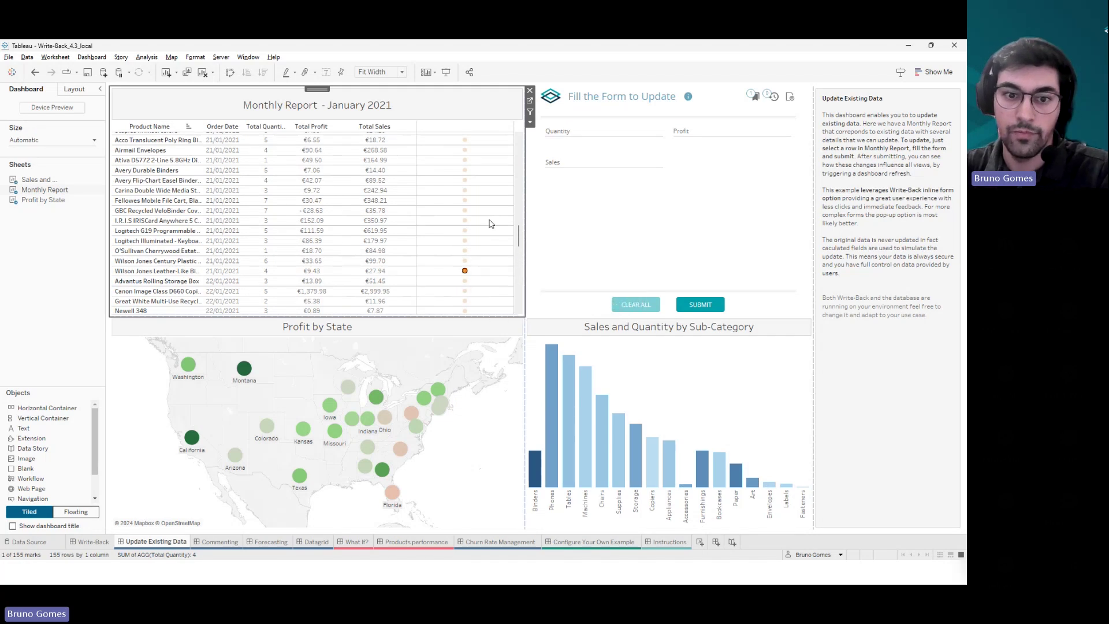
pyautogui.moveTo(487, 208); pyautogui.dragTo(454, 286)
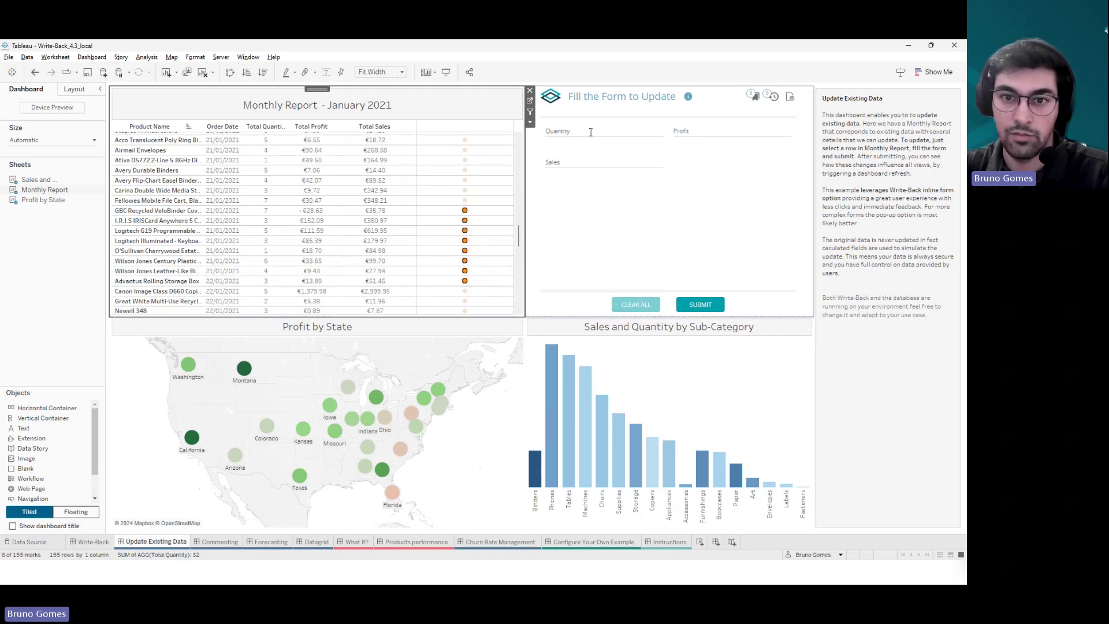
# - Submit quantity 1, profit 2 and sales 3 for the selected orders
pyautogui.click(591, 131)
pyautogui.write('1')
pyautogui.click(698, 132)
pyautogui.write('2')
pyautogui.click(626, 162)
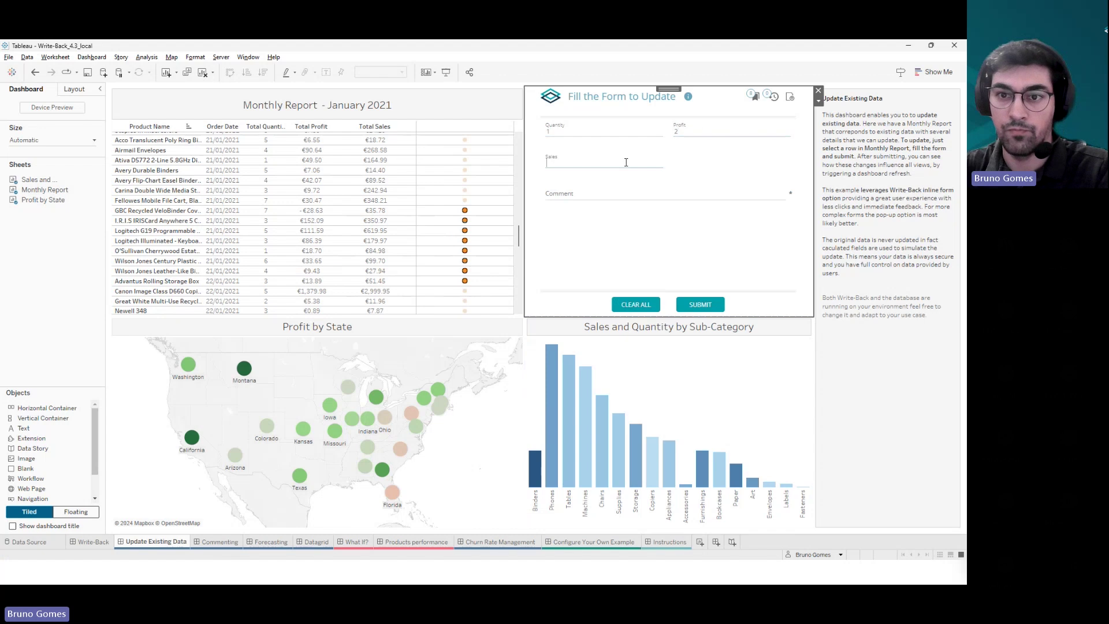
pyautogui.write('3')
pyautogui.click(616, 199)
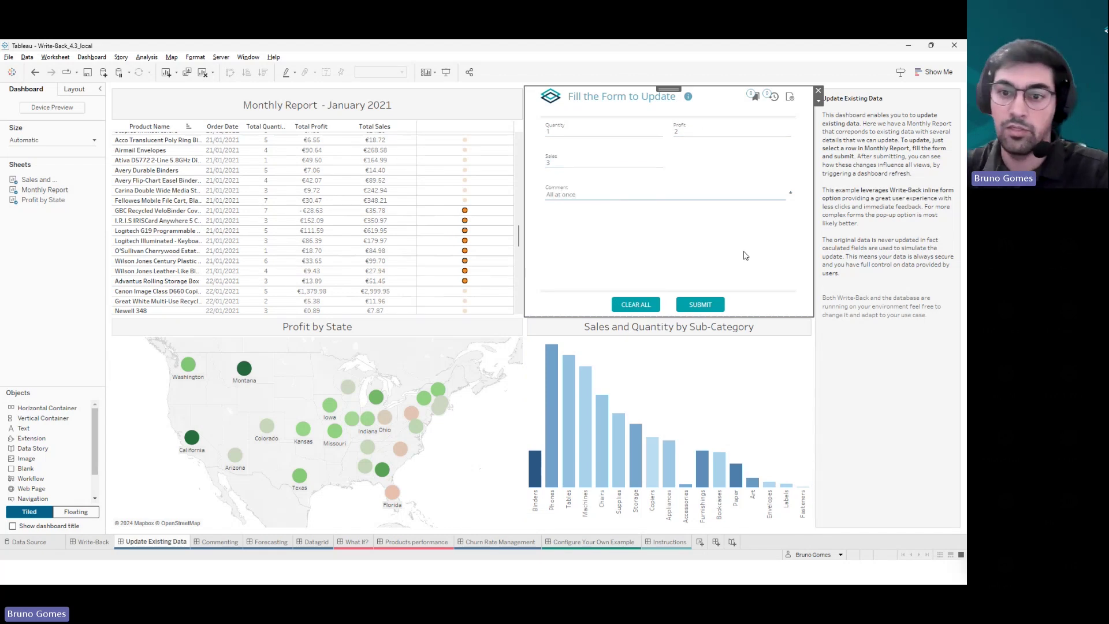
pyautogui.click(701, 302)
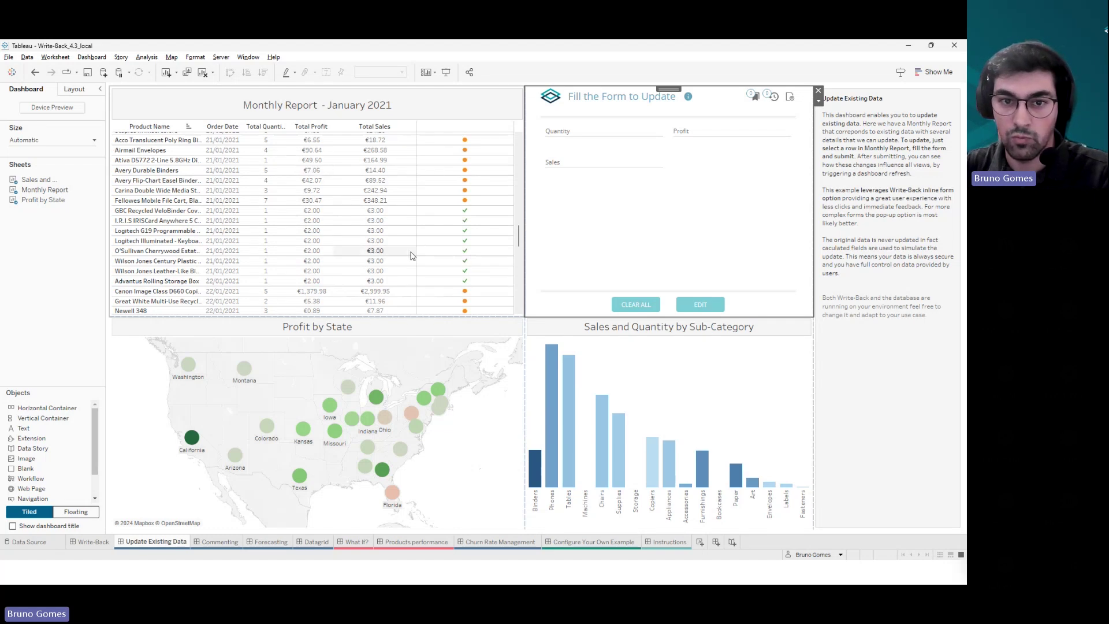
# - On the Datagrid dashboard, download the bulk-upload template and save it to Downloads
pyautogui.click(314, 542)
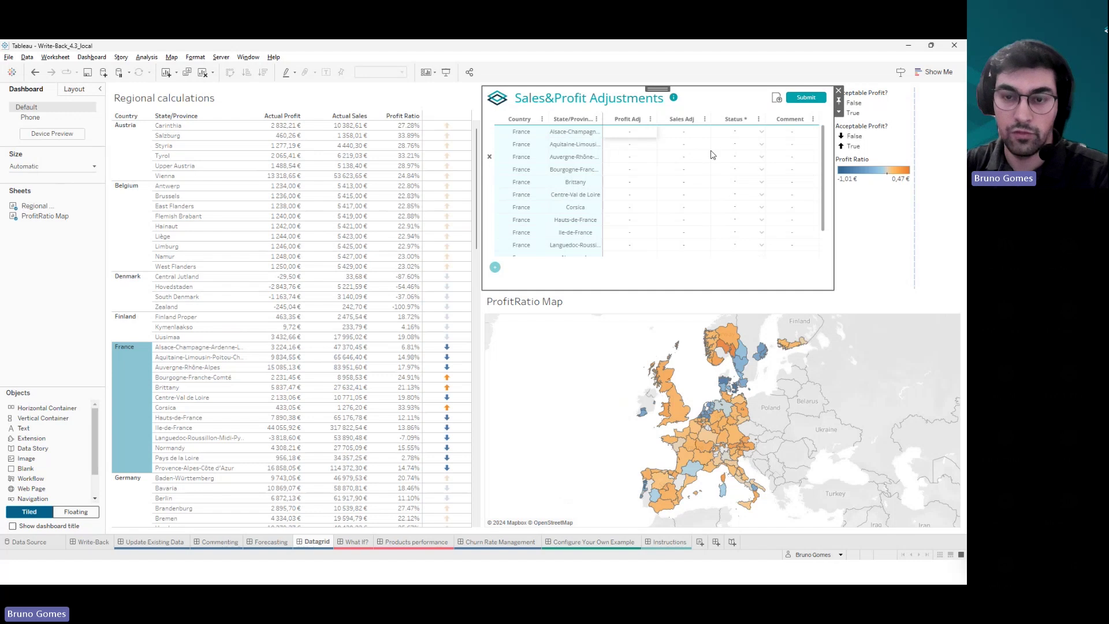
pyautogui.click(777, 98)
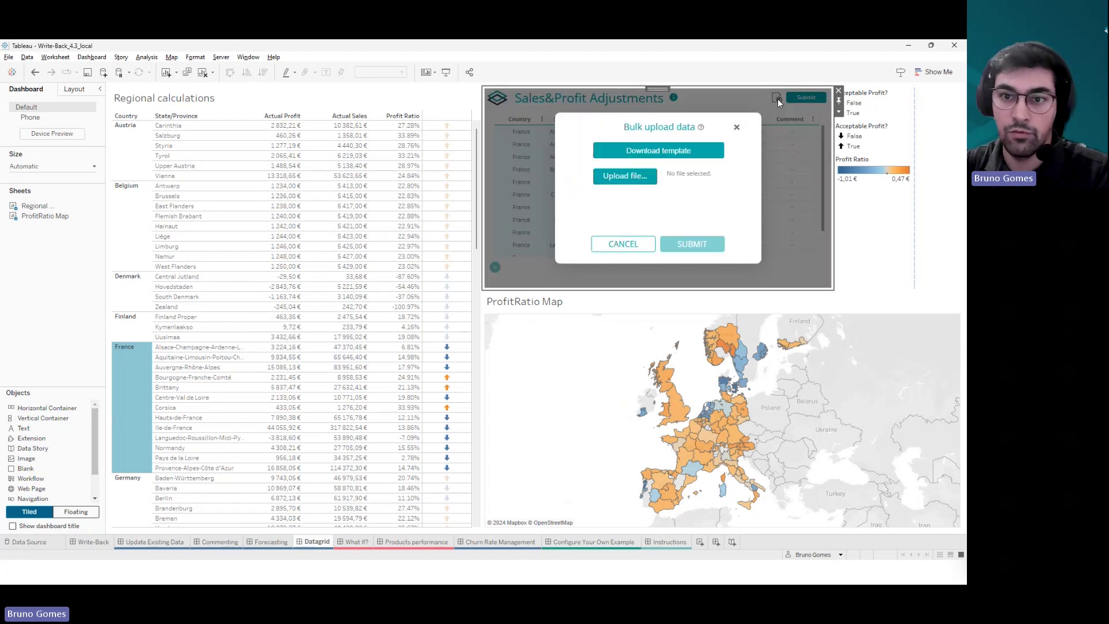
pyautogui.click(698, 158)
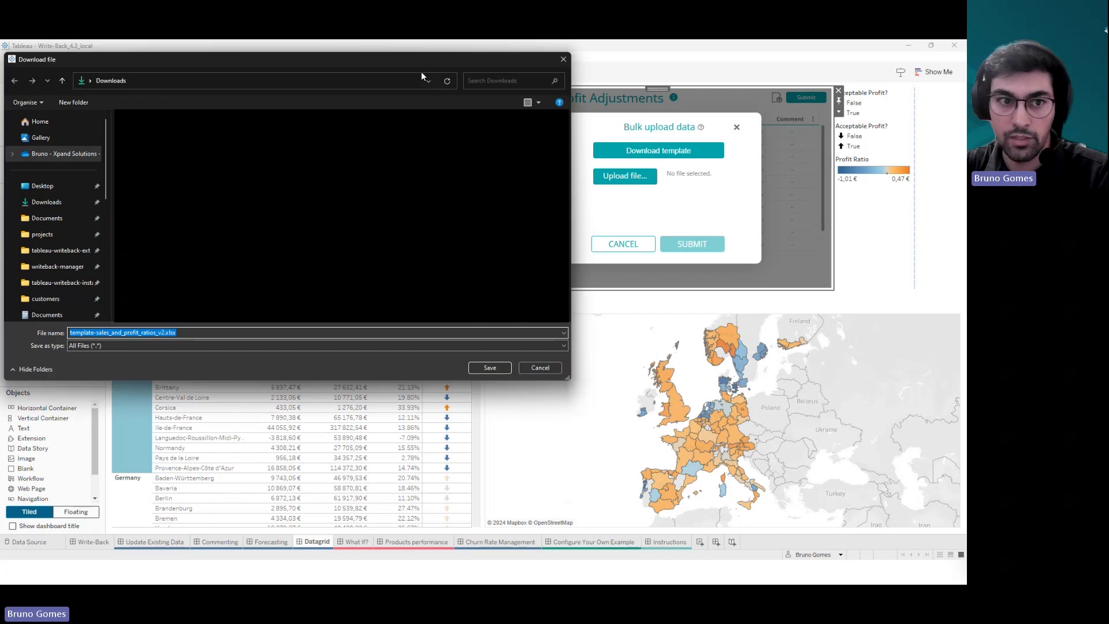
pyautogui.click(484, 369)
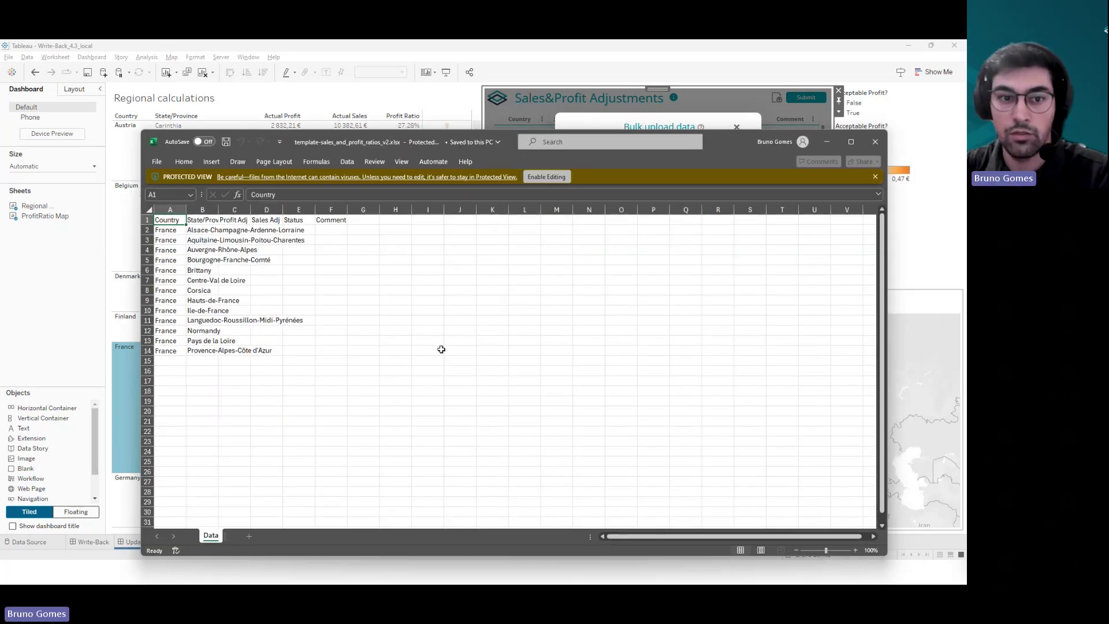
# - Enable editing, maximize the Excel window and widen the State/Province column
pyautogui.click(554, 178)
pyautogui.moveTo(308, 144); pyautogui.dragTo(330, 51)
pyautogui.click(876, 60)
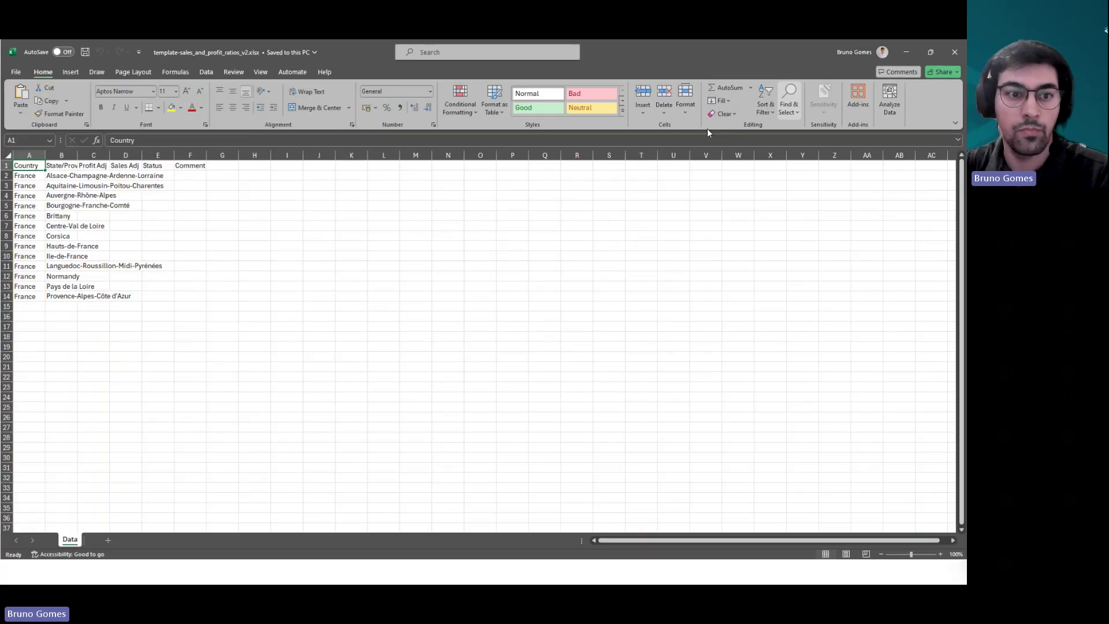
pyautogui.click(61, 155)
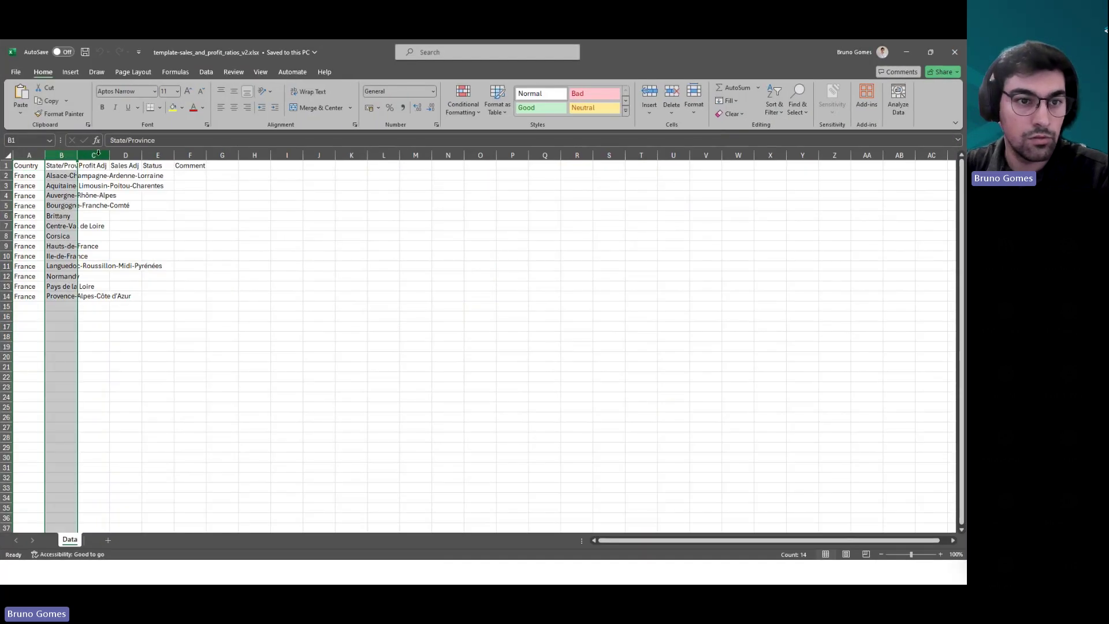
pyautogui.moveTo(77, 155); pyautogui.dragTo(177, 154)
pyautogui.click(215, 195)
# - Set Status to Draft for the first three regions in E2:E4
pyautogui.click(266, 173)
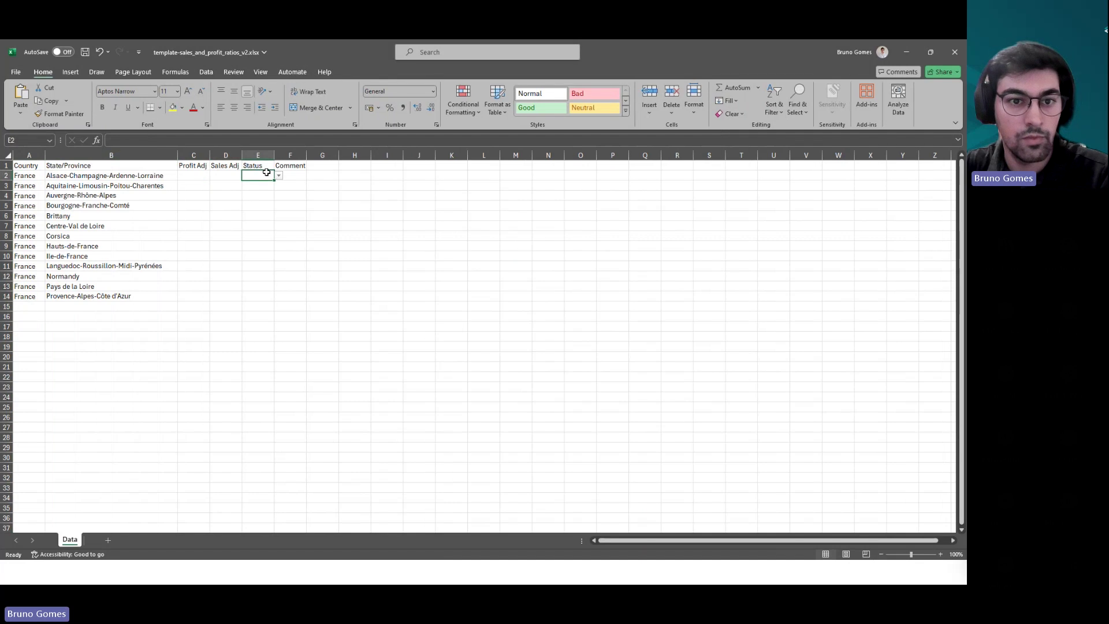
pyautogui.click(279, 176)
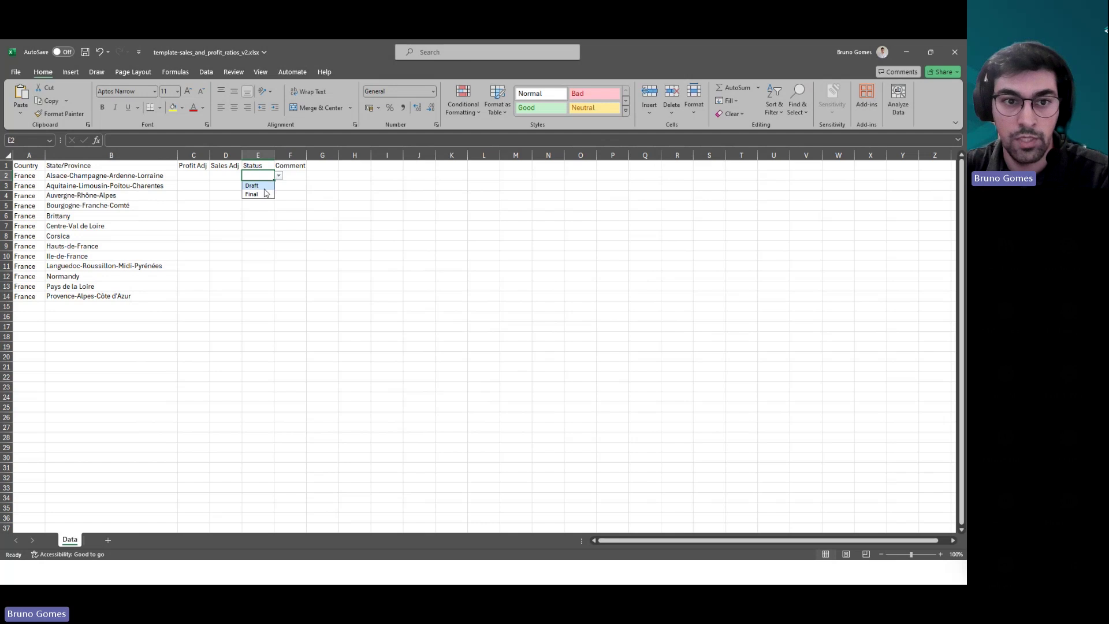
pyautogui.click(265, 186)
pyautogui.click(265, 185)
pyautogui.click(278, 185)
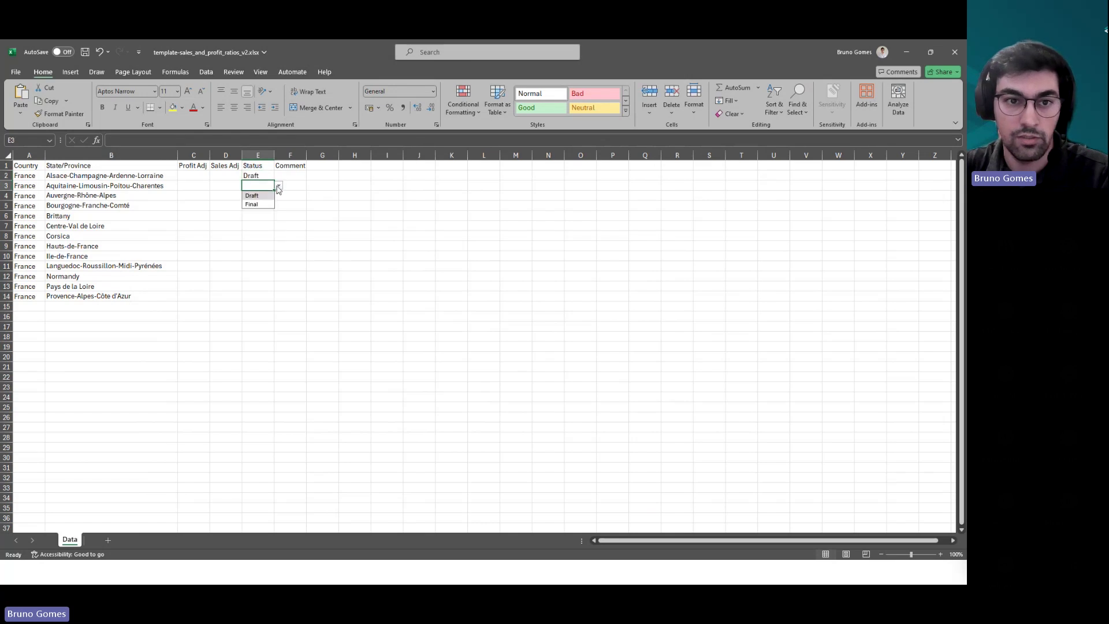
pyautogui.click(267, 196)
pyautogui.click(268, 195)
pyautogui.click(279, 195)
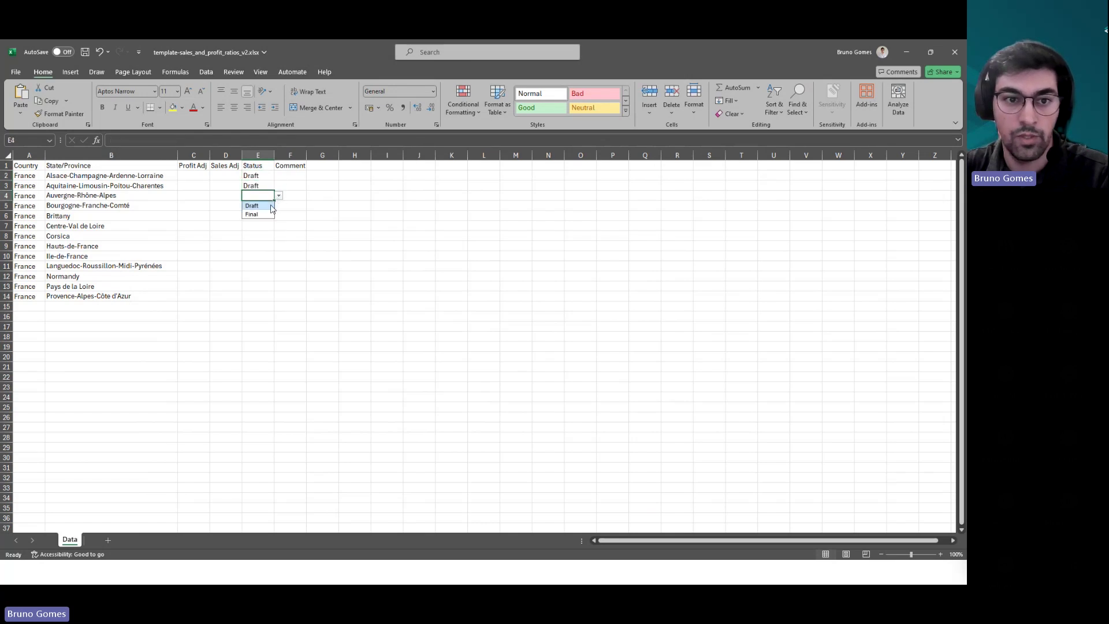
pyautogui.click(267, 205)
# - Copy the Draft status down to the remaining regions through row 14
pyautogui.moveTo(265, 176); pyautogui.dragTo(243, 295)
pyautogui.hotkey('ctrl', 'c')
pyautogui.hotkey('ctrl', 'v')
pyautogui.click(259, 238)
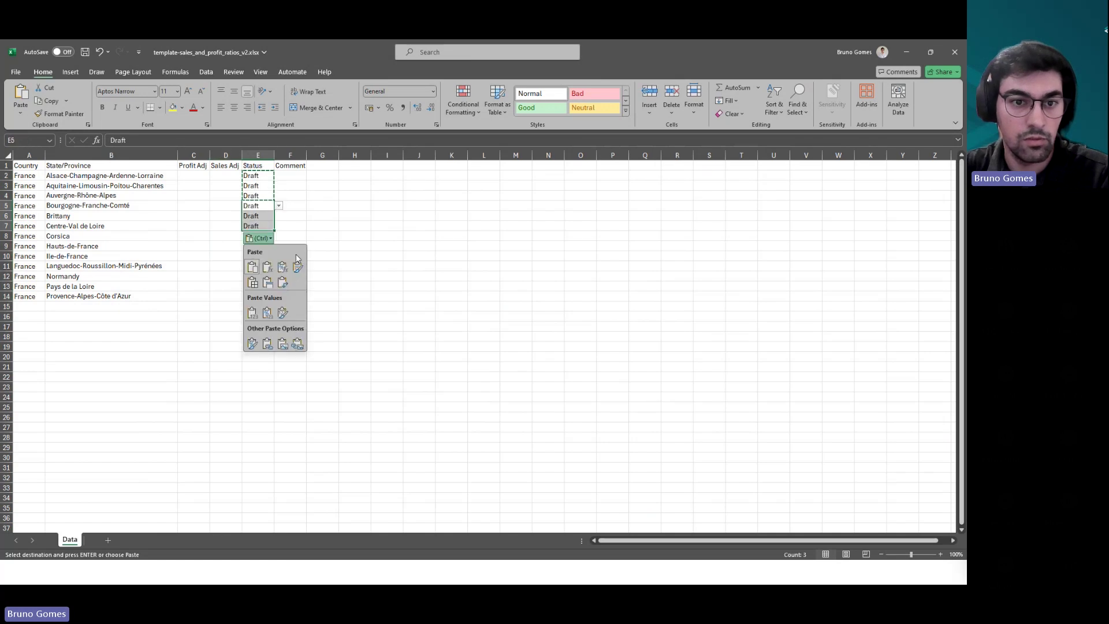
pyautogui.click(258, 226)
pyautogui.hotkey('ctrl', 'c')
pyautogui.moveTo(267, 236); pyautogui.dragTo(247, 296)
pyautogui.hotkey('ctrl', 'v')
pyautogui.click(313, 274)
# - Enter 'Inserter from Excel file' in F2 and fill it down to row 14
pyautogui.click(290, 195)
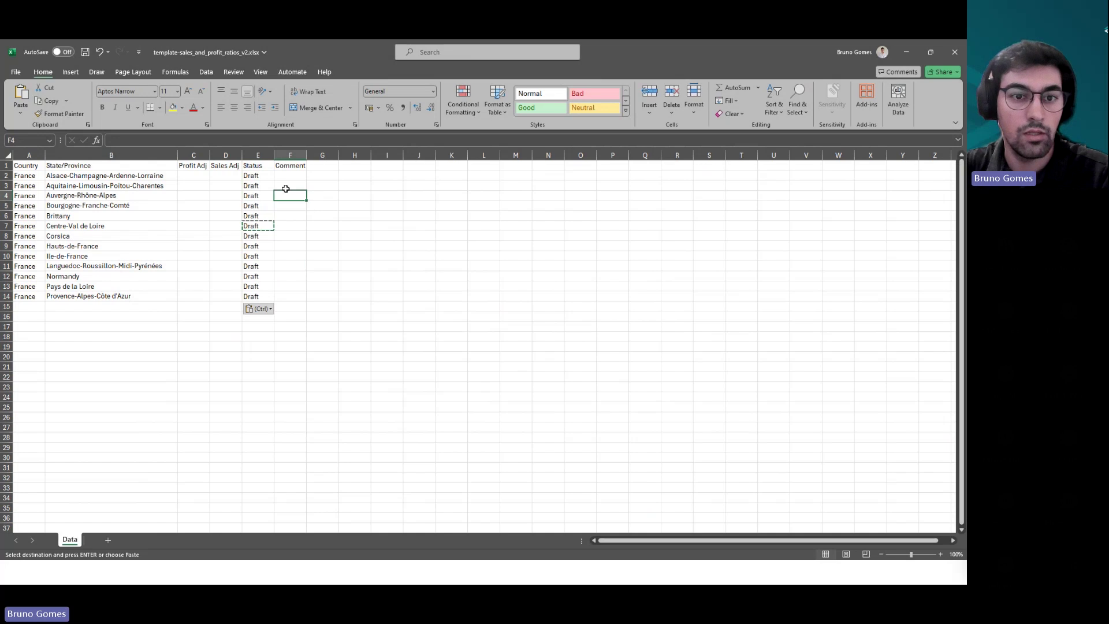
pyautogui.press('Up')
pyautogui.write('Inserte')
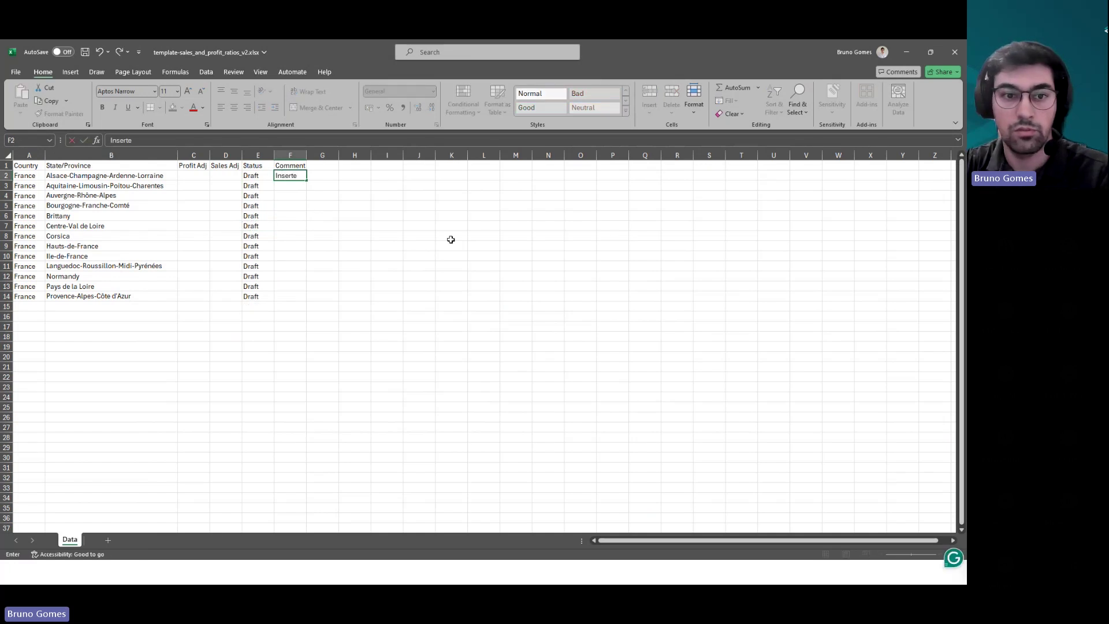
pyautogui.write('r from Excel file')
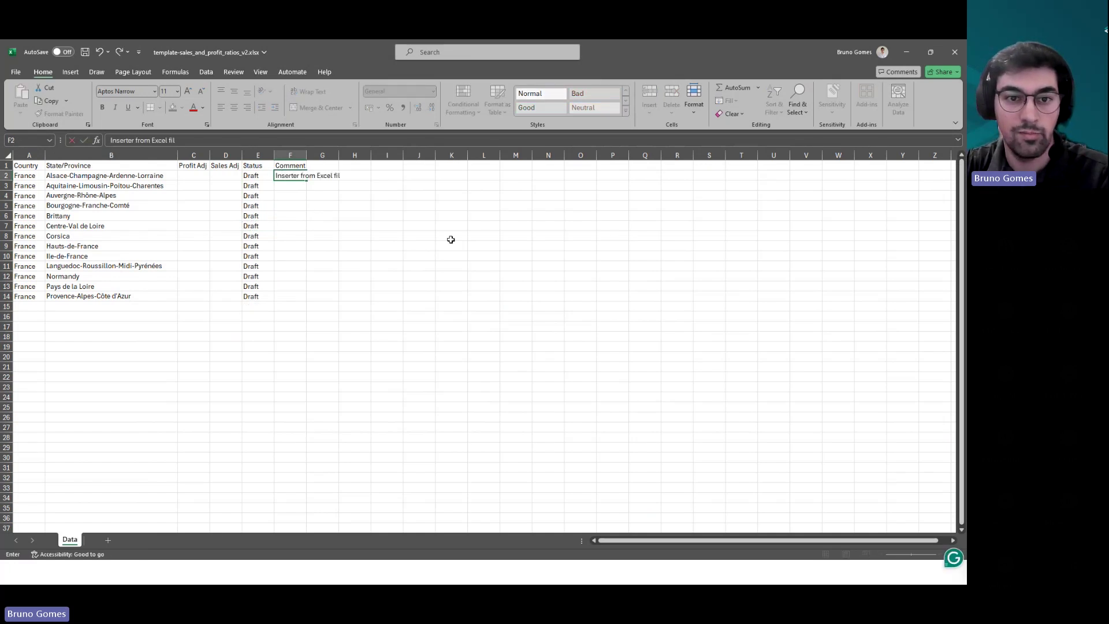
pyautogui.click(384, 239)
pyautogui.click(290, 175)
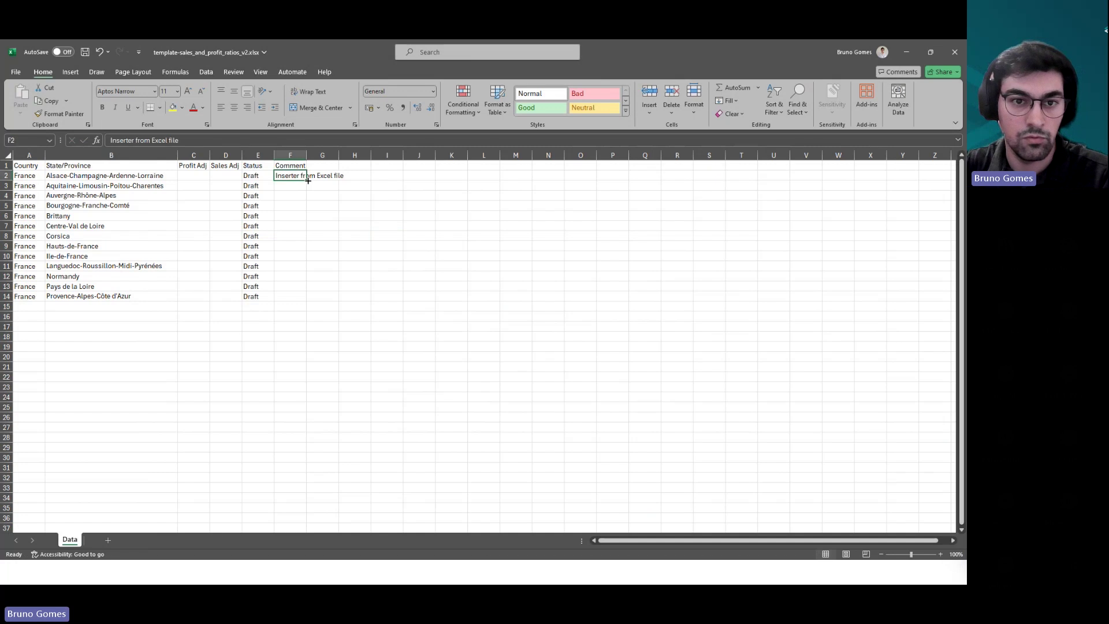
pyautogui.moveTo(306, 180); pyautogui.dragTo(306, 302)
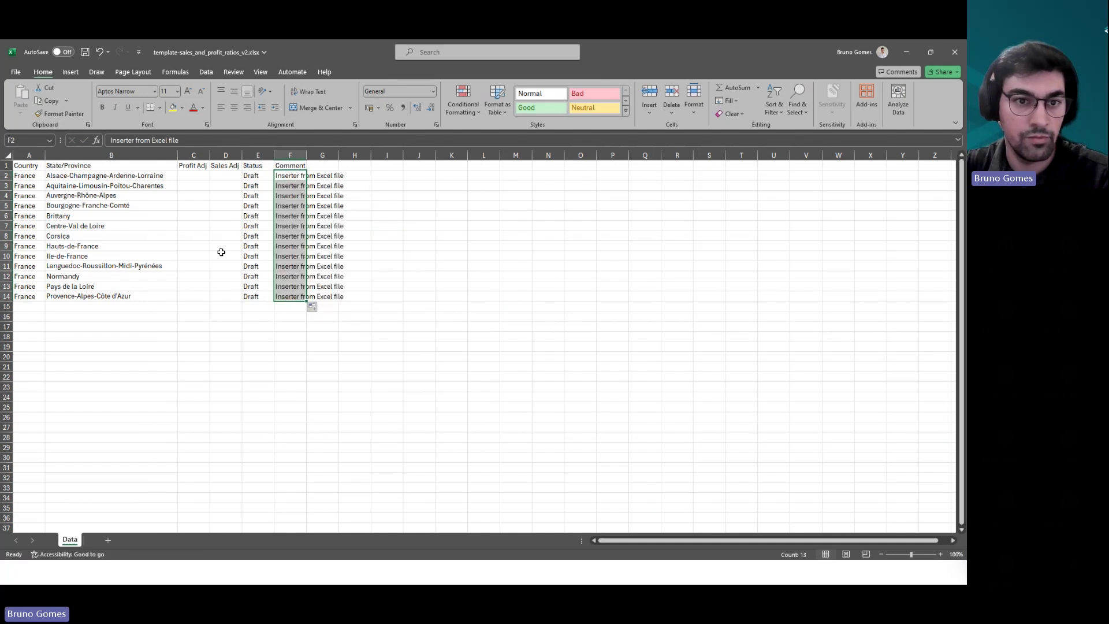
pyautogui.click(184, 175)
# - Enter Profit Adj 1456 and Sales Adj 1566 for the first region
pyautogui.write('1456')
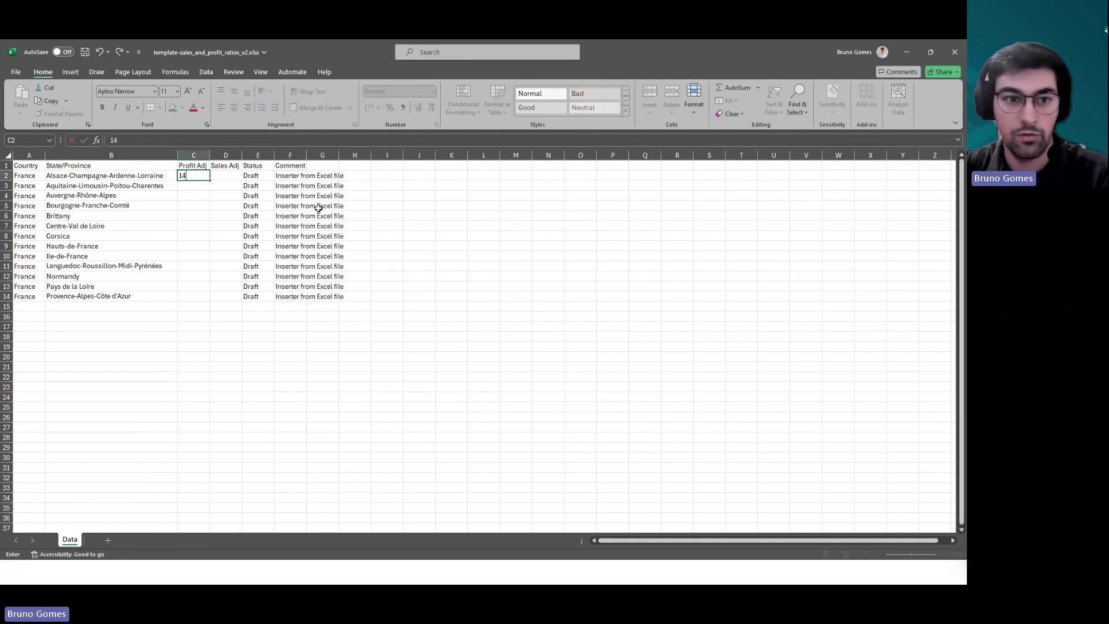
pyautogui.click(221, 174)
pyautogui.write('15665')
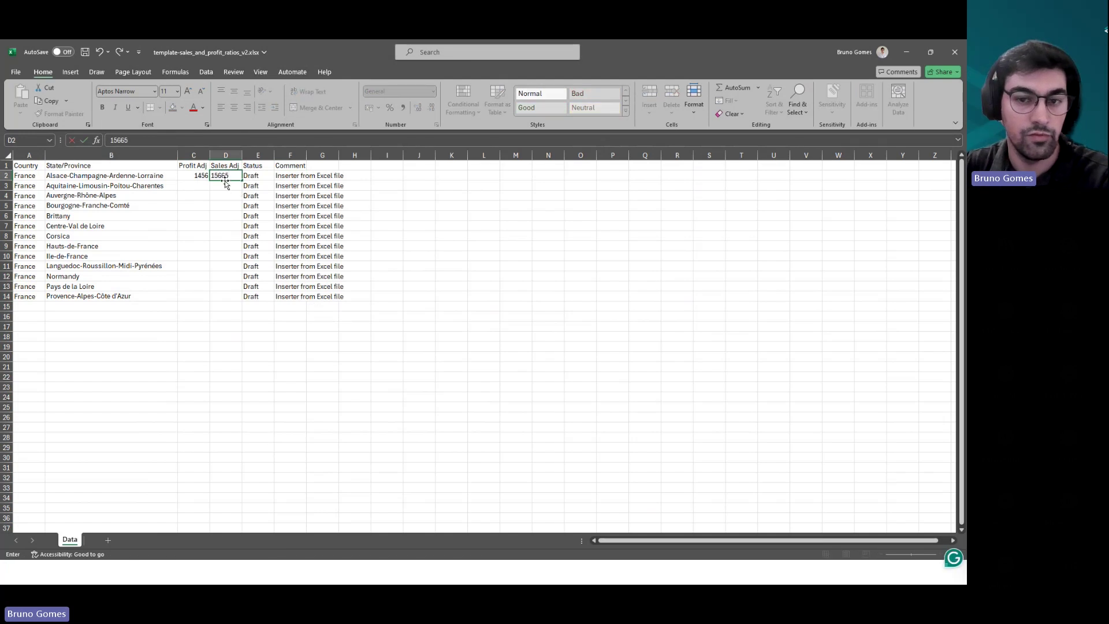
pyautogui.press('BackSpace')
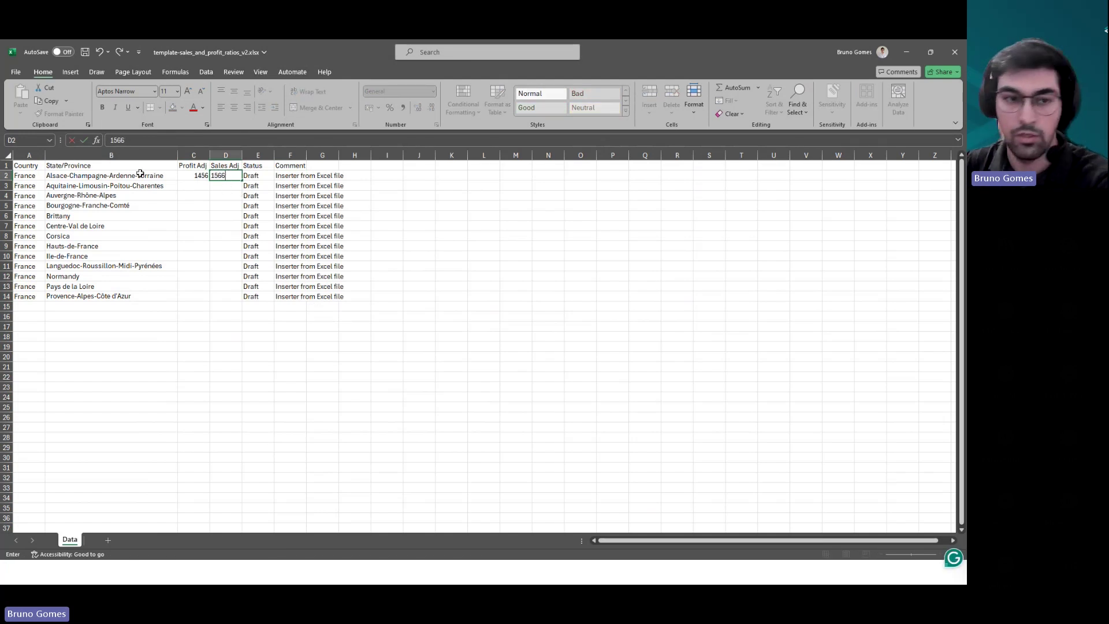
# - Fill +10 increments down Profit Adj and Sales Adj through row 14, then save the workbook
pyautogui.click(192, 185)
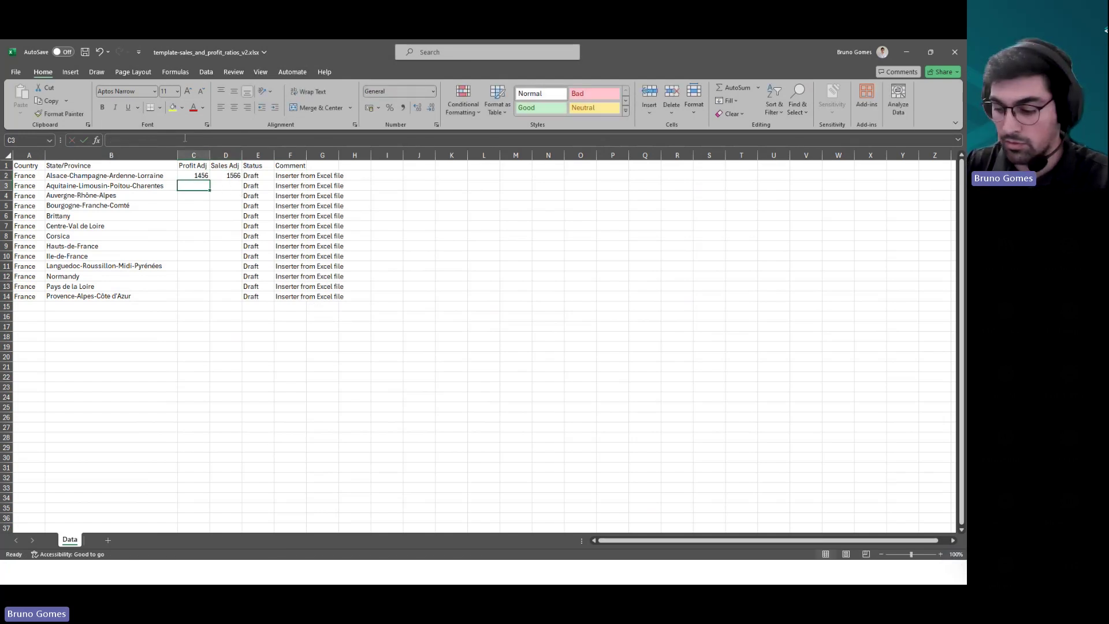
pyautogui.write('=')
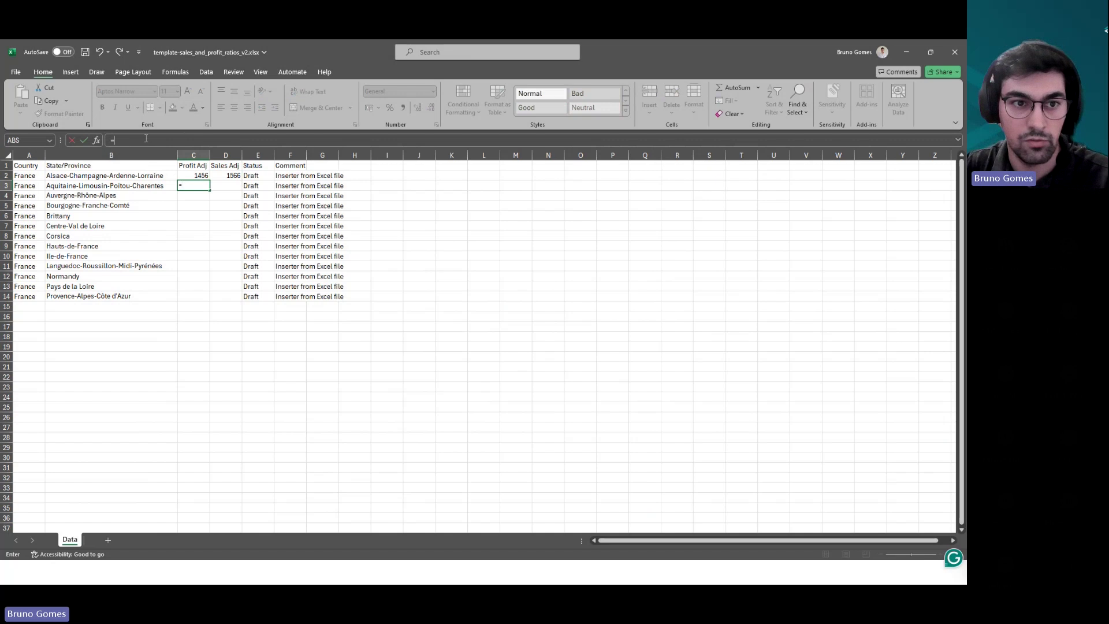
pyautogui.click(146, 139)
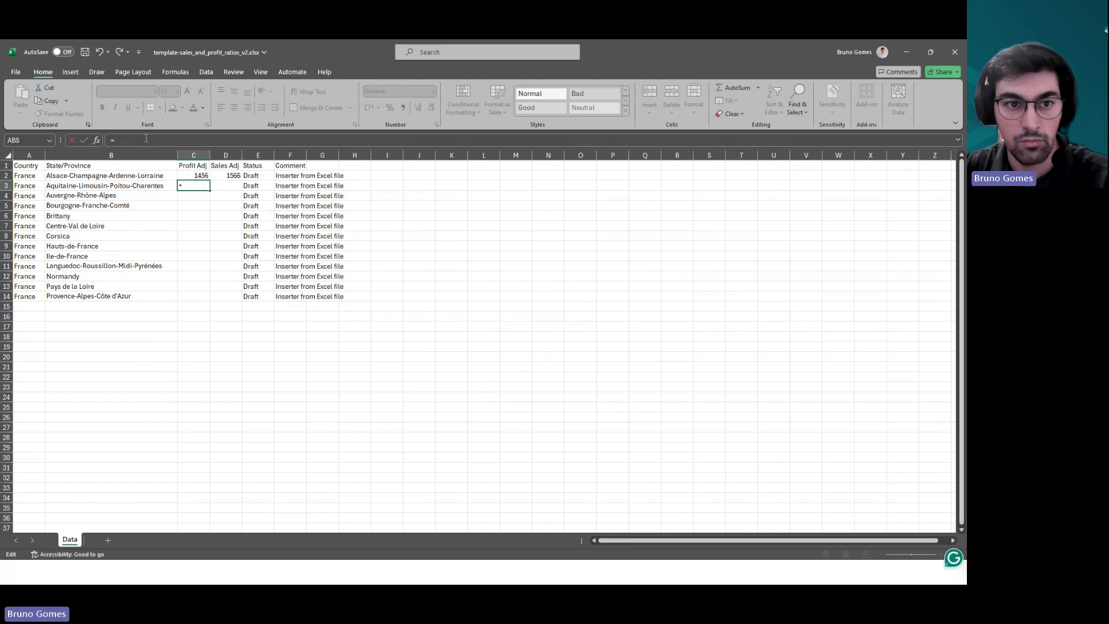
pyautogui.click(202, 174)
pyautogui.write('+10')
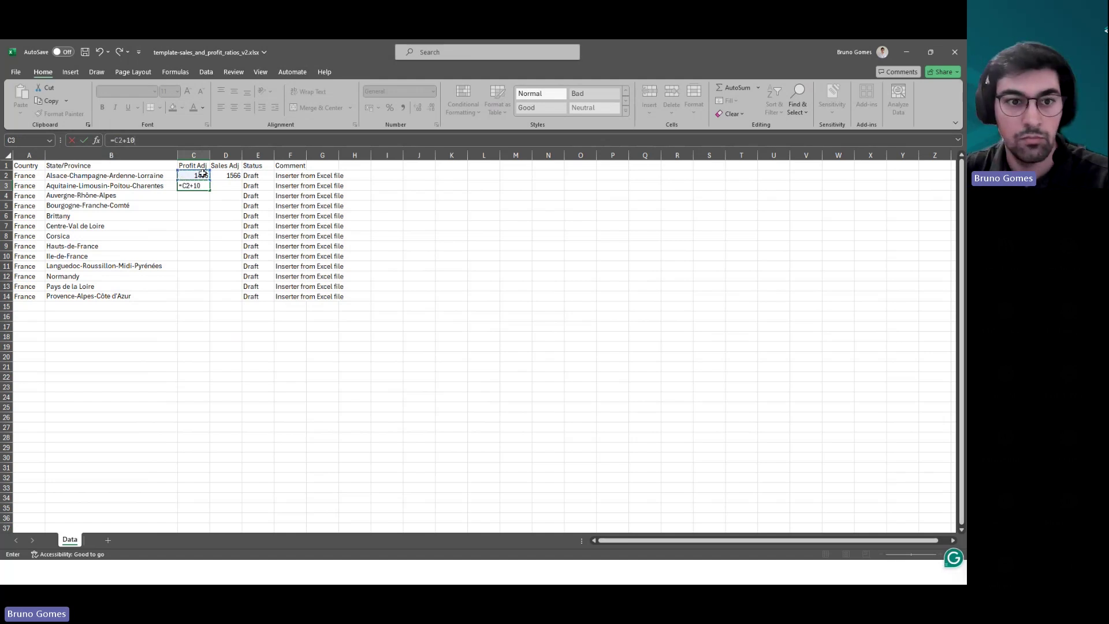
pyautogui.press('Return')
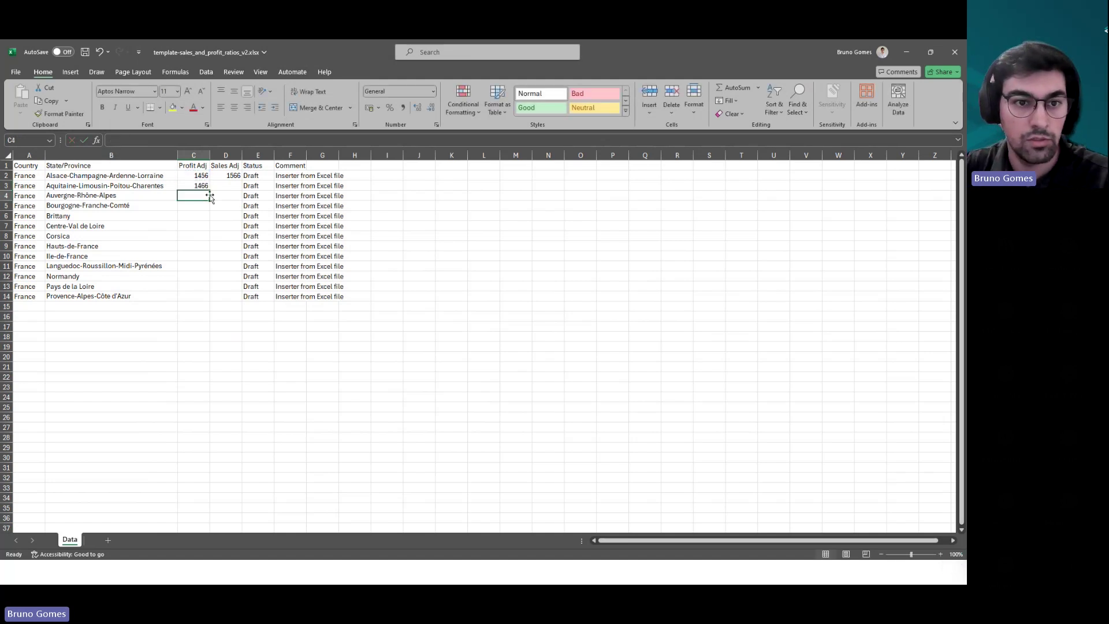
pyautogui.click(201, 185)
pyautogui.moveTo(209, 190); pyautogui.dragTo(225, 300)
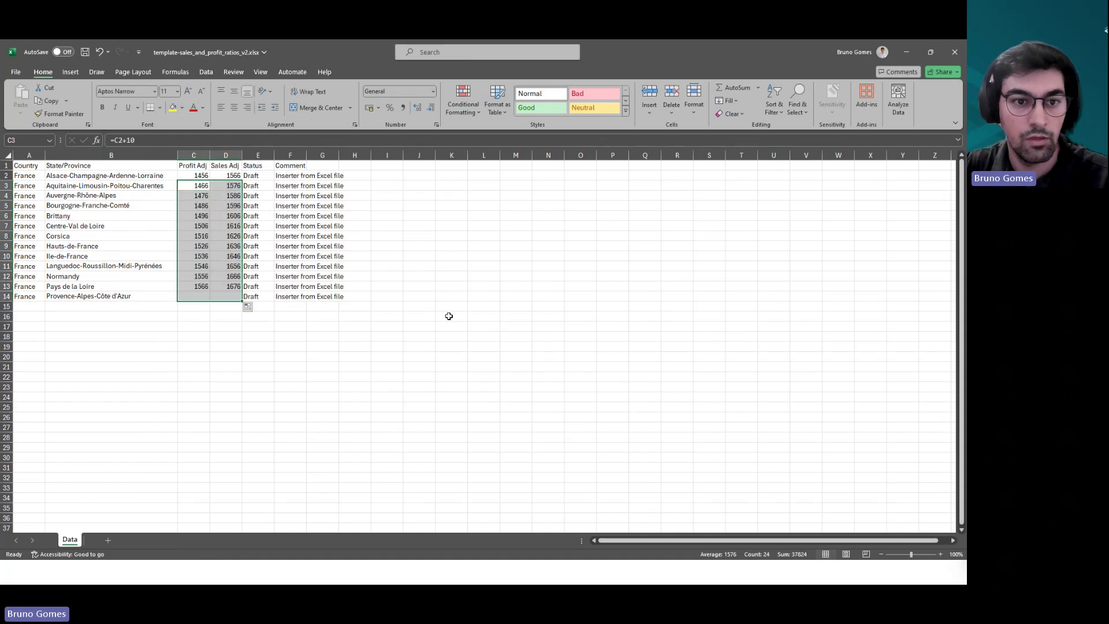
pyautogui.click(425, 267)
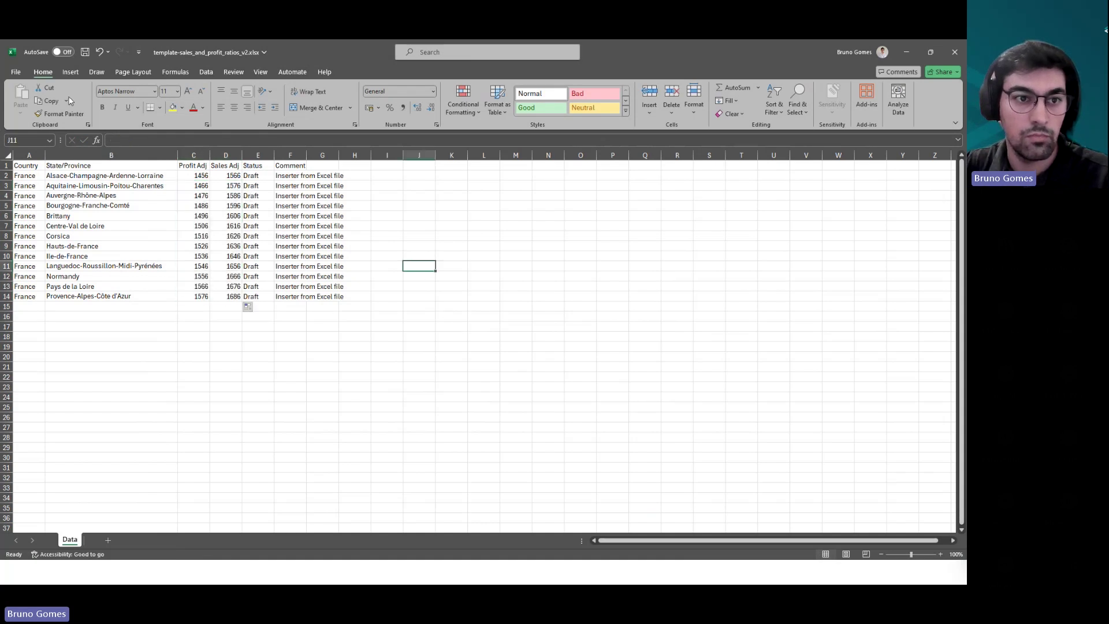
pyautogui.click(86, 52)
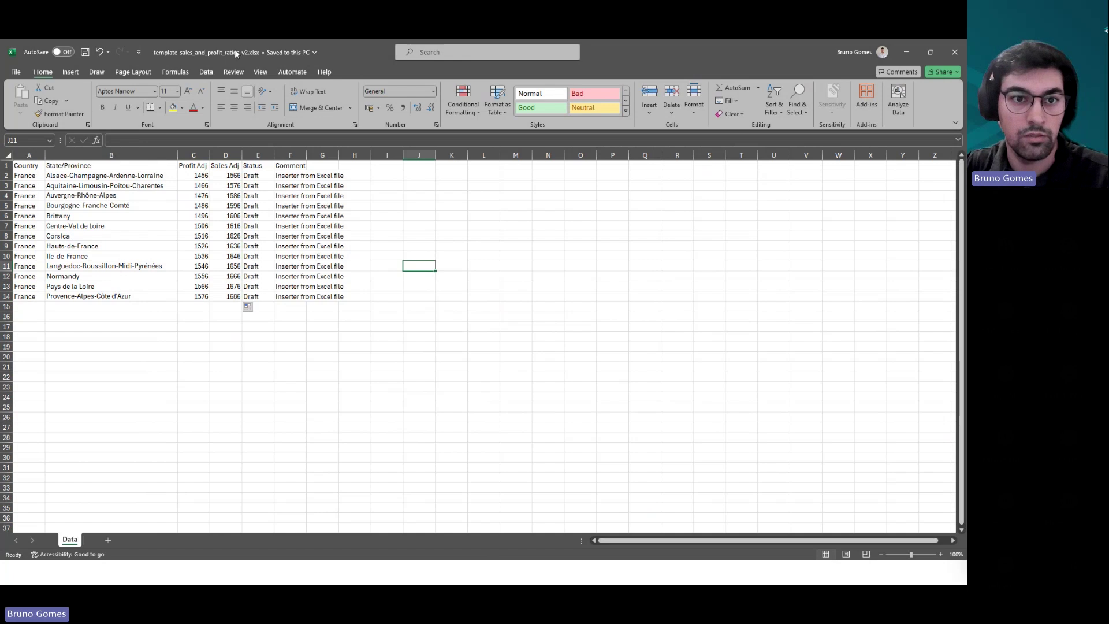
# - Close Excel and bulk-upload template-sales_and_profit_ratios_v2.xlsx from Downloads into the adjustments grid
pyautogui.click(954, 52)
pyautogui.click(624, 179)
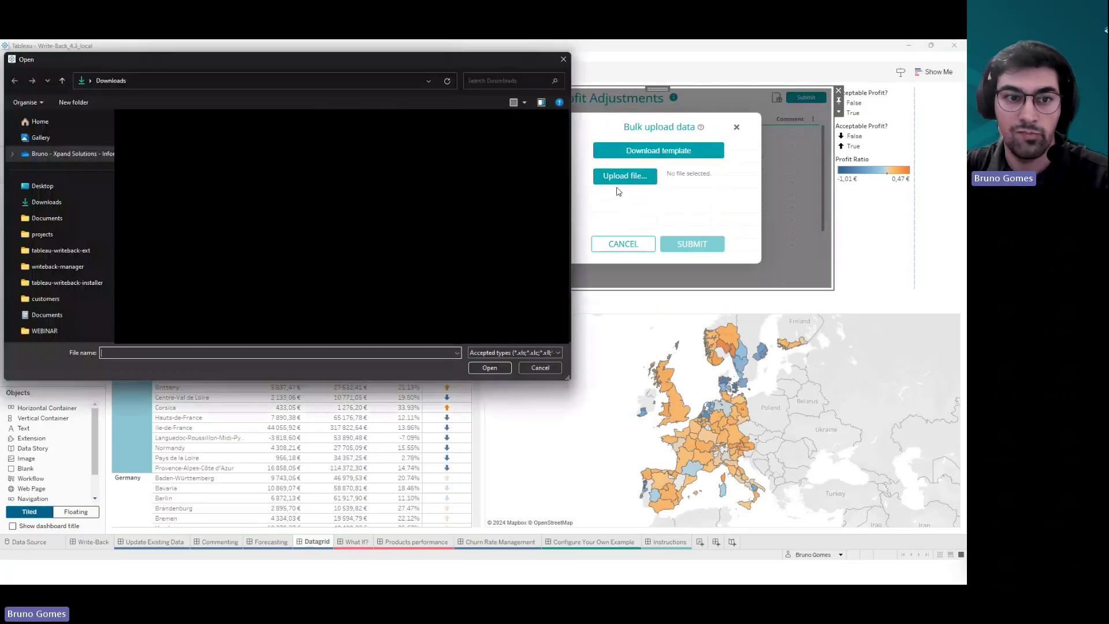
pyautogui.click(489, 368)
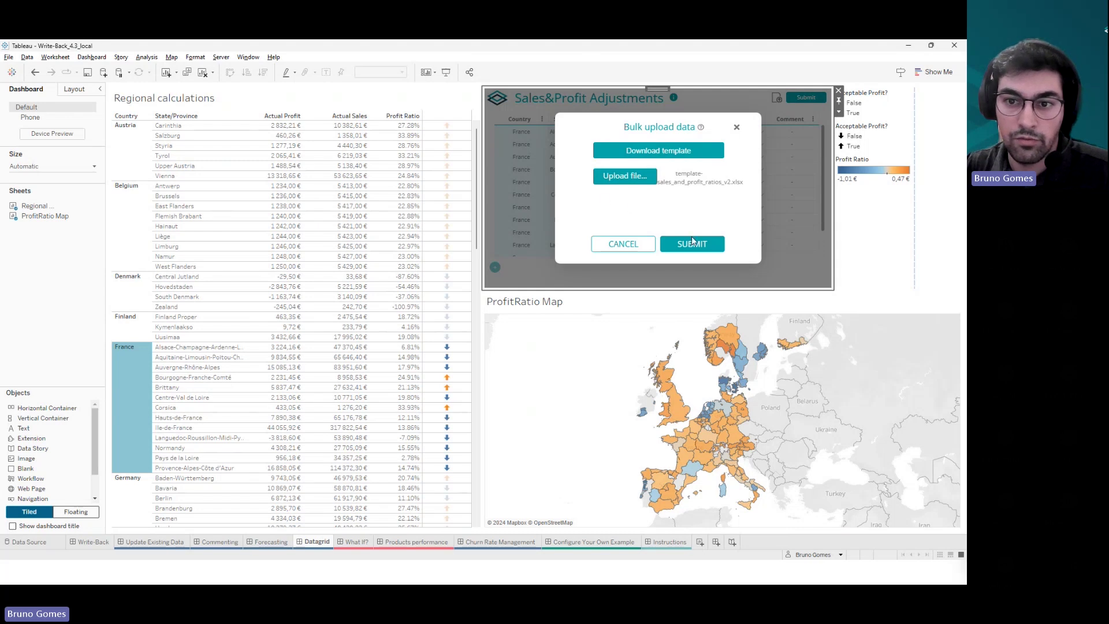
pyautogui.click(699, 250)
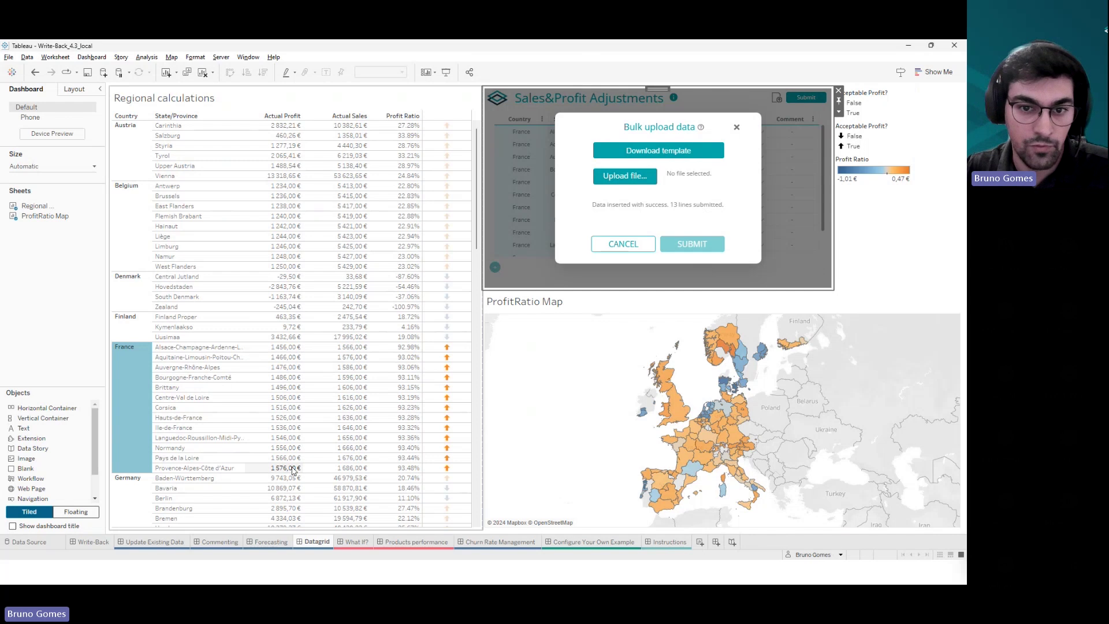
pyautogui.click(737, 127)
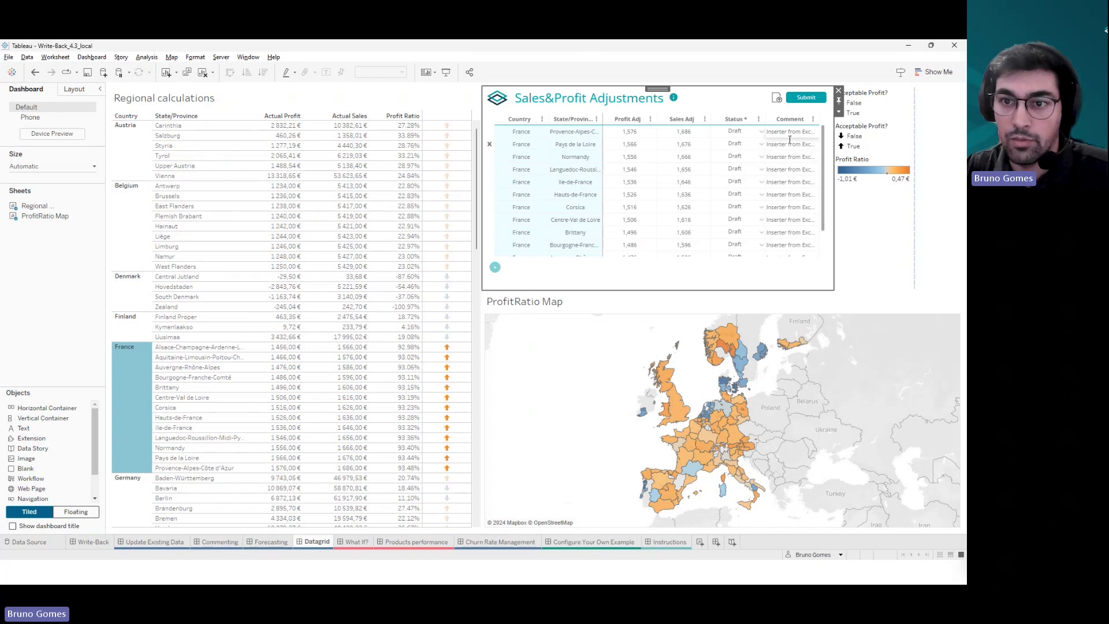
# - Change 'Inserter' to 'Inserted' in the first two France comments, leaving the third unchanged
pyautogui.click(786, 131)
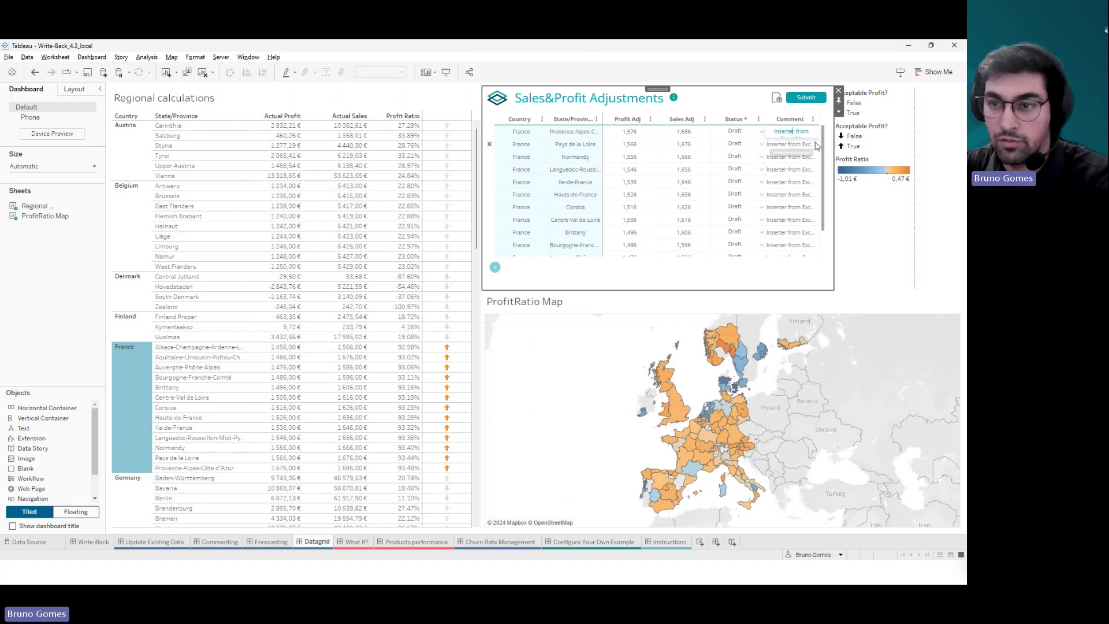
pyautogui.write('d')
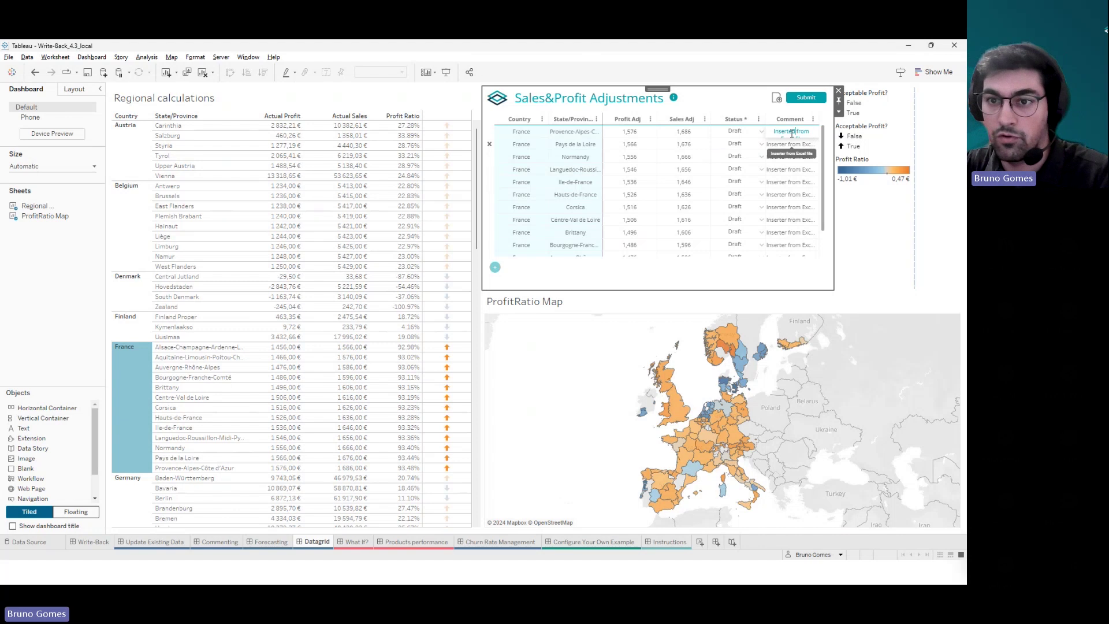
pyautogui.moveTo(775, 132); pyautogui.dragTo(811, 132)
pyautogui.click(797, 144)
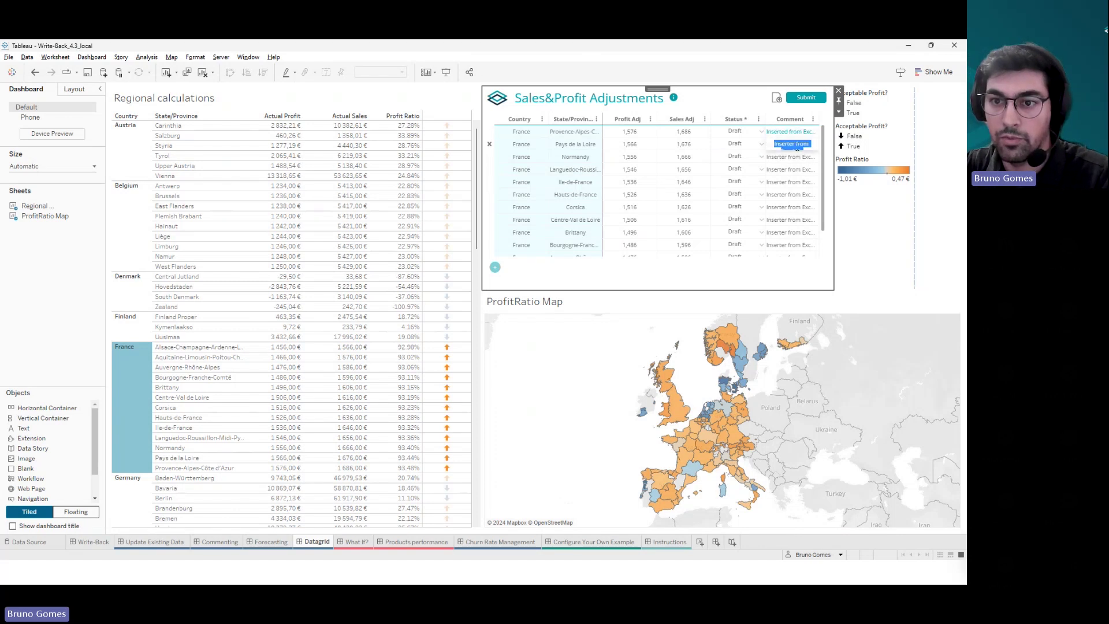
pyautogui.hotkey('ctrl', 'v')
pyautogui.click(796, 157)
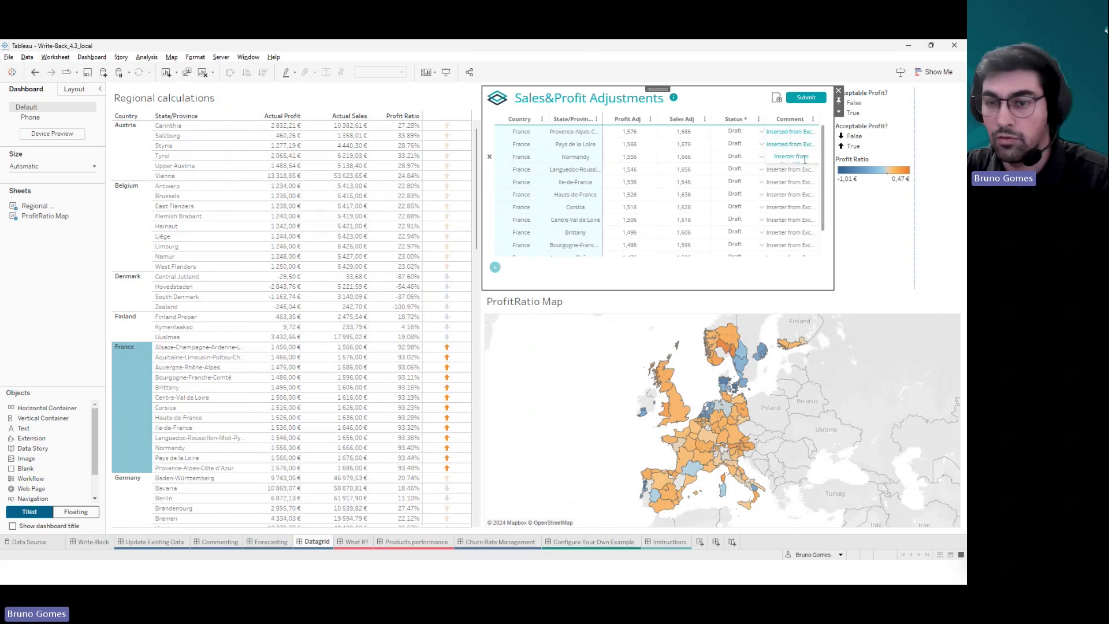
pyautogui.press('Escape')
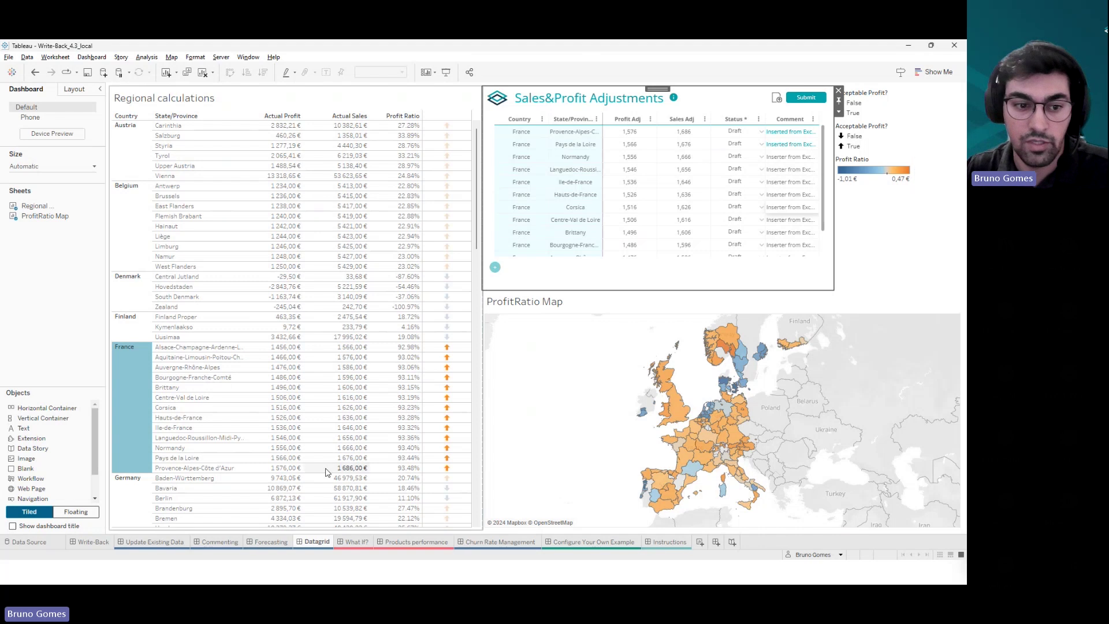
# - On the Commenting dashboard, select the four late Netherlands Q3 orders in Days to Ship
pyautogui.click(175, 545)
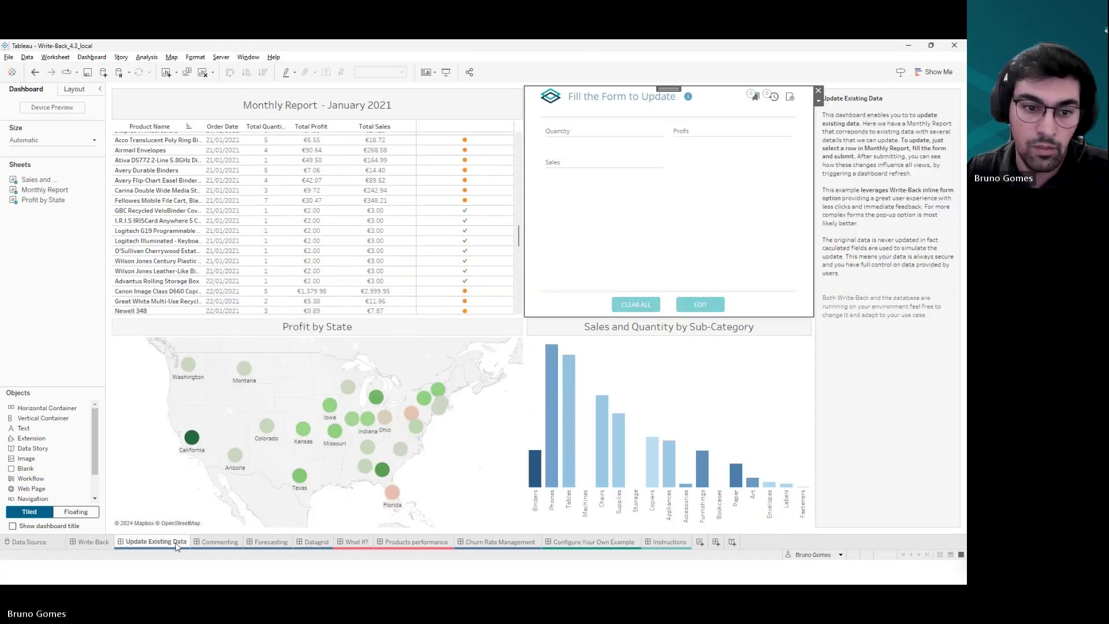
pyautogui.click(230, 546)
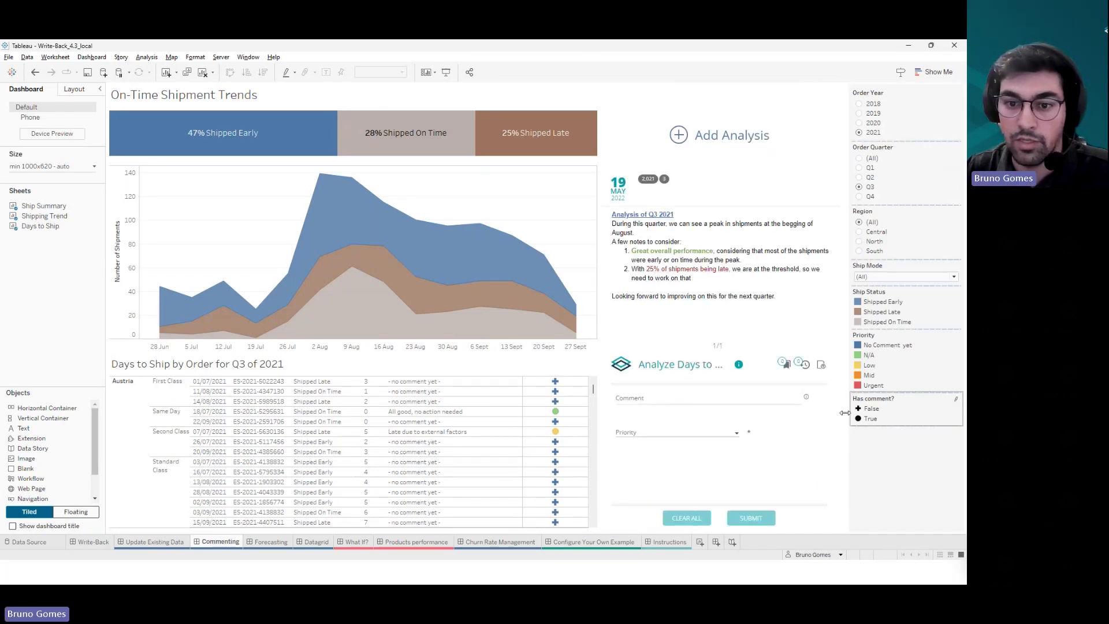
pyautogui.click(571, 453)
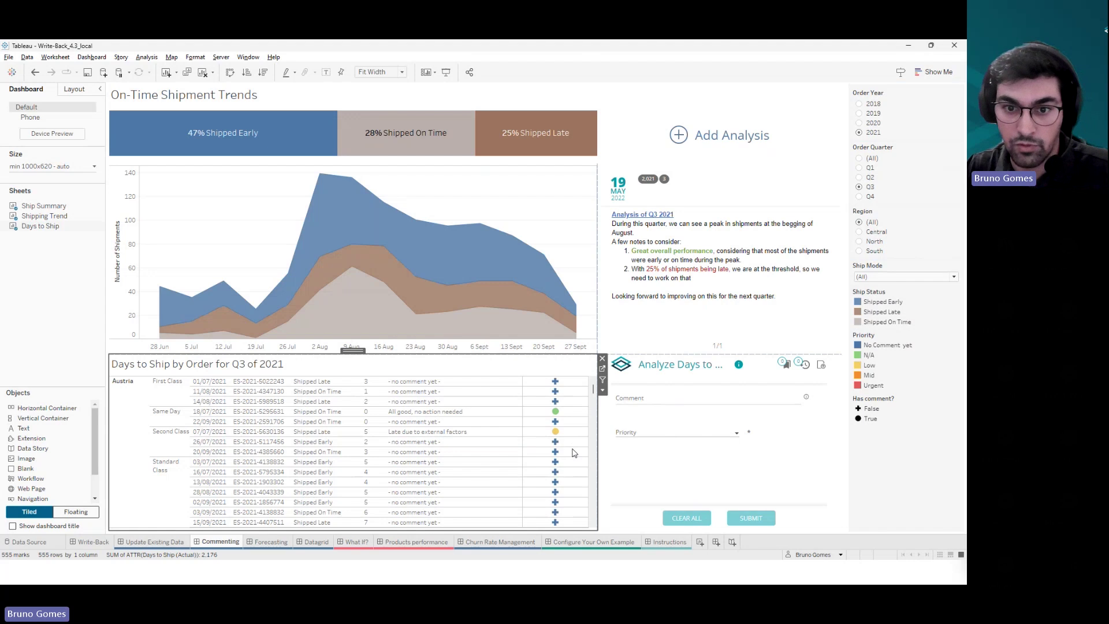
pyautogui.scroll(-5, 574, 453)
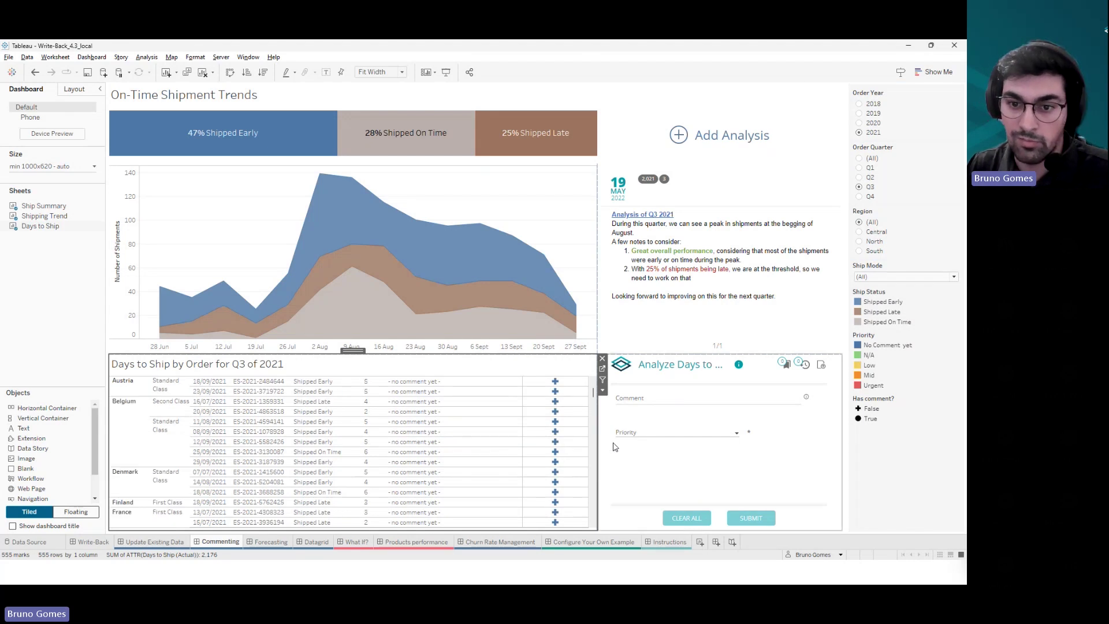
pyautogui.scroll(-5, 555, 480)
pyautogui.scroll(-5, 553, 473)
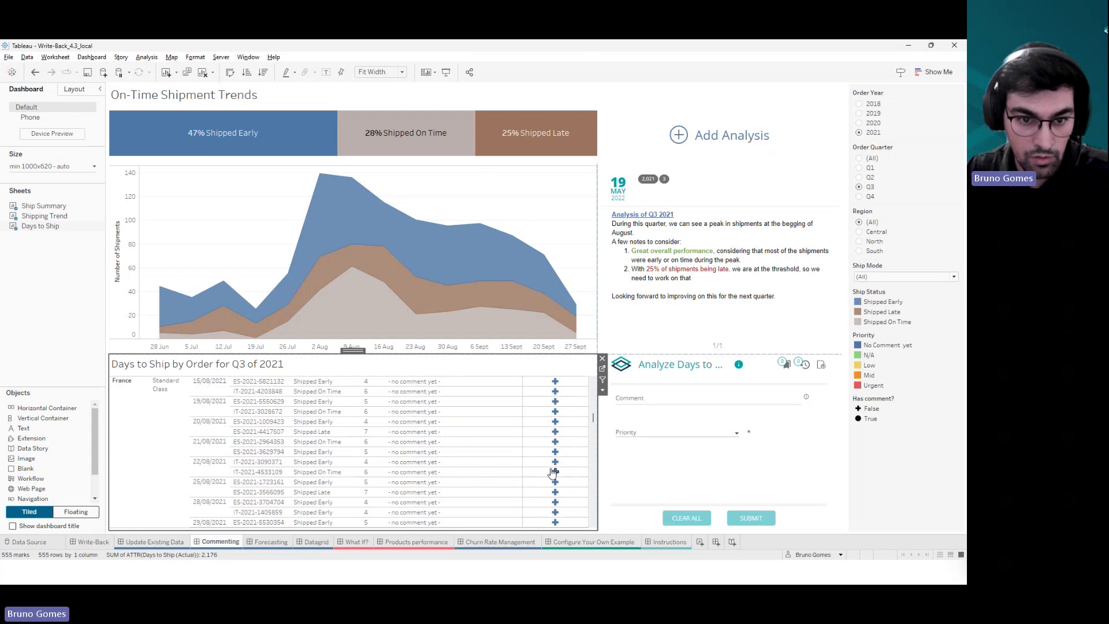
pyautogui.scroll(-5, 553, 473)
pyautogui.scroll(-5, 552, 473)
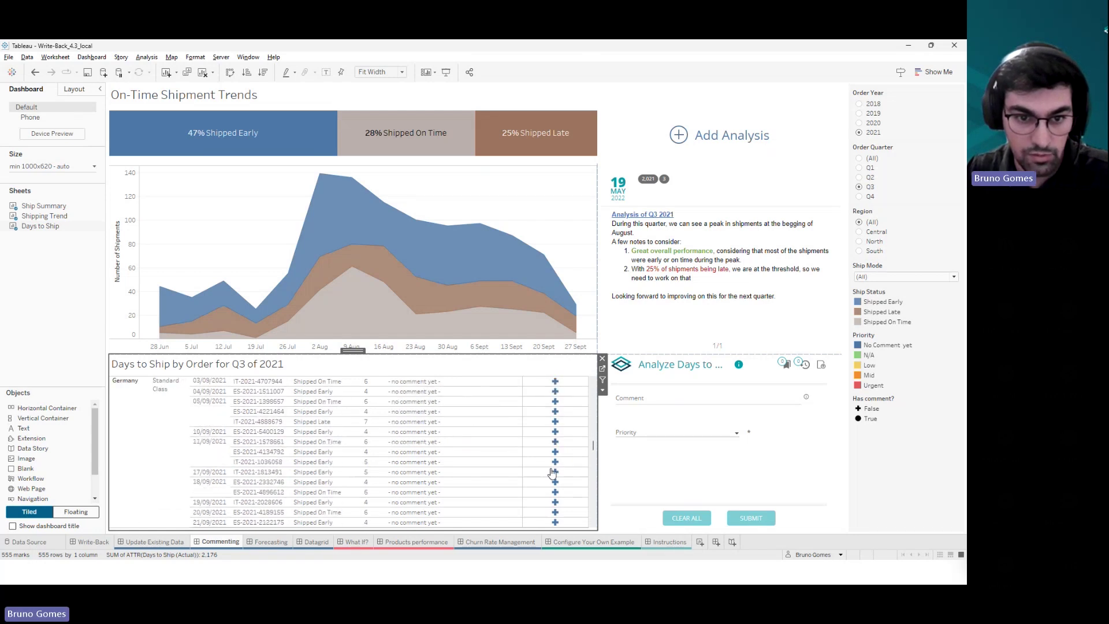
pyautogui.scroll(-5, 553, 473)
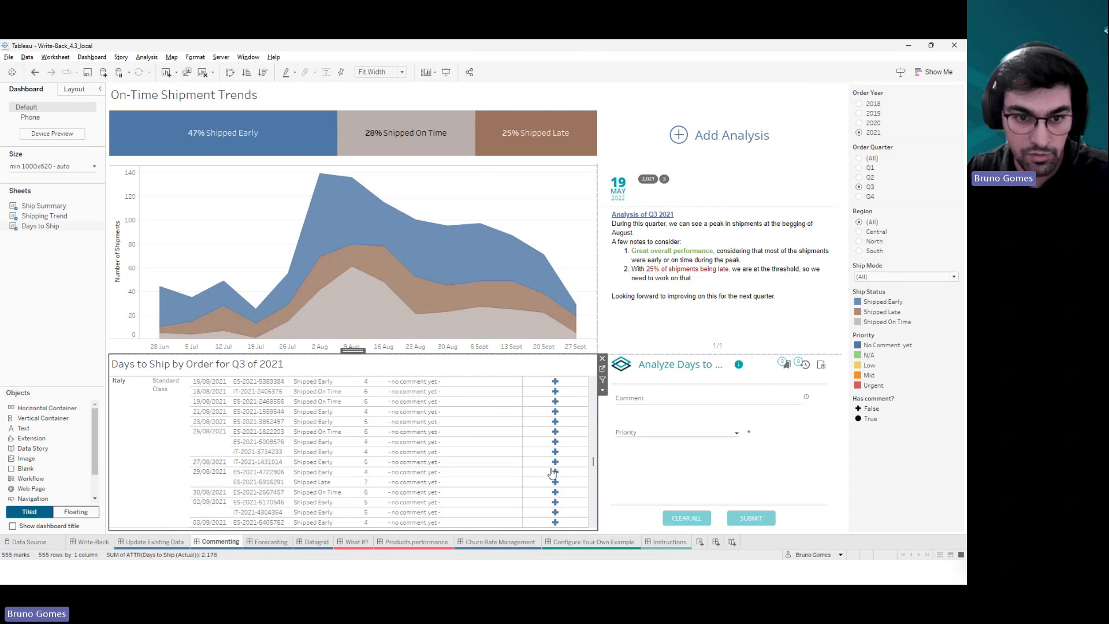
pyautogui.scroll(-5, 553, 472)
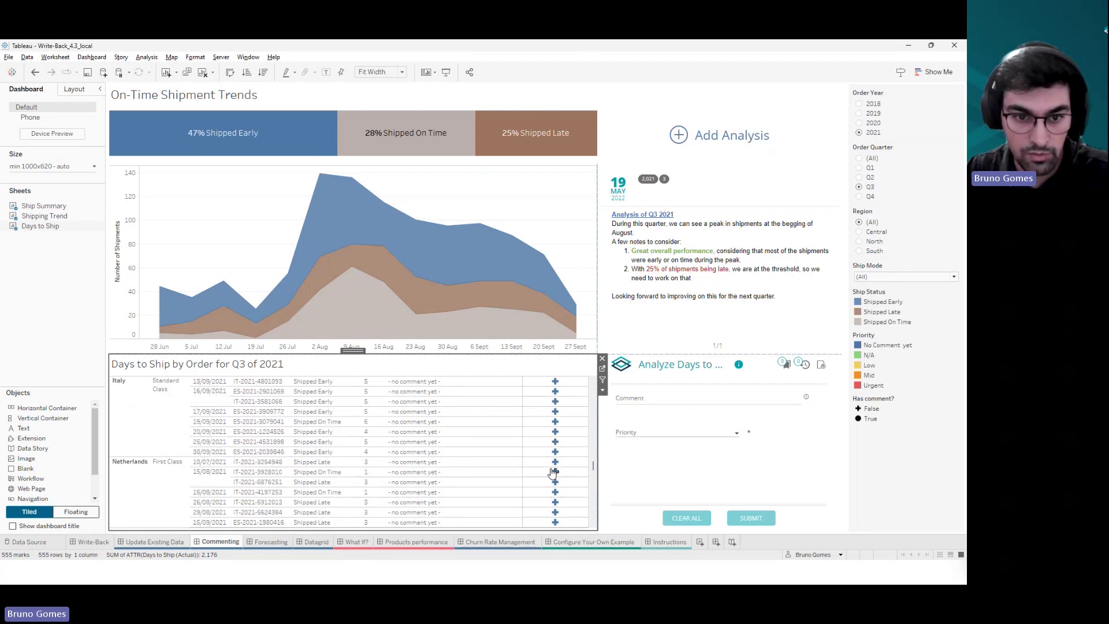
pyautogui.moveTo(571, 510); pyautogui.dragTo(552, 530)
pyautogui.keyDown('ctrl'); pyautogui.click(555, 492); pyautogui.keyUp('ctrl')
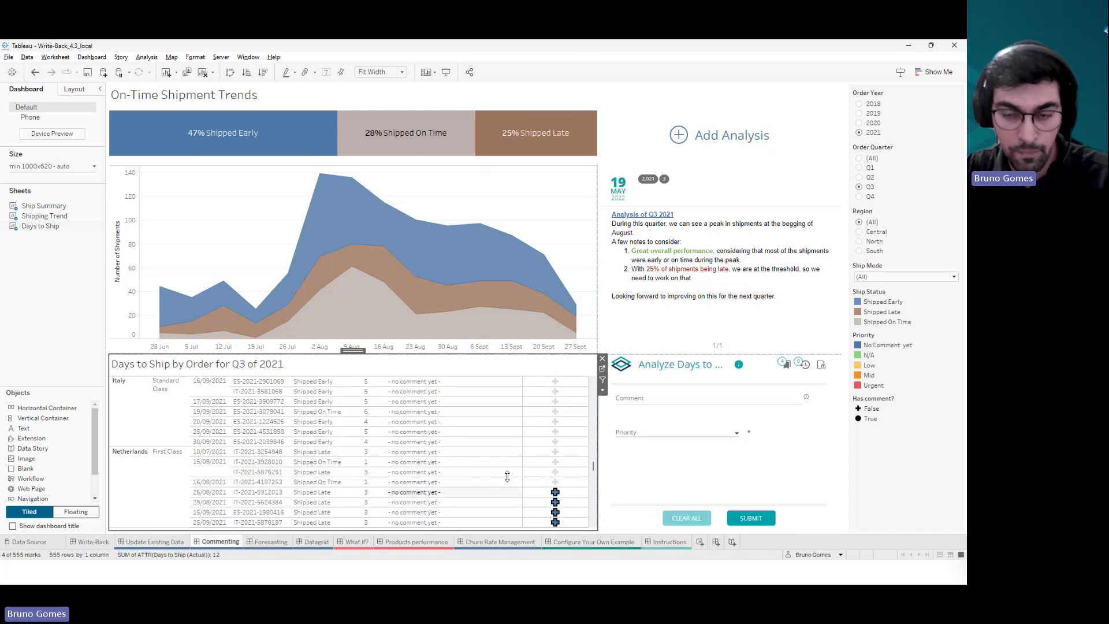
# - Submit the comment 'We need to look into this ASAP' with Mid priority
pyautogui.click(712, 399)
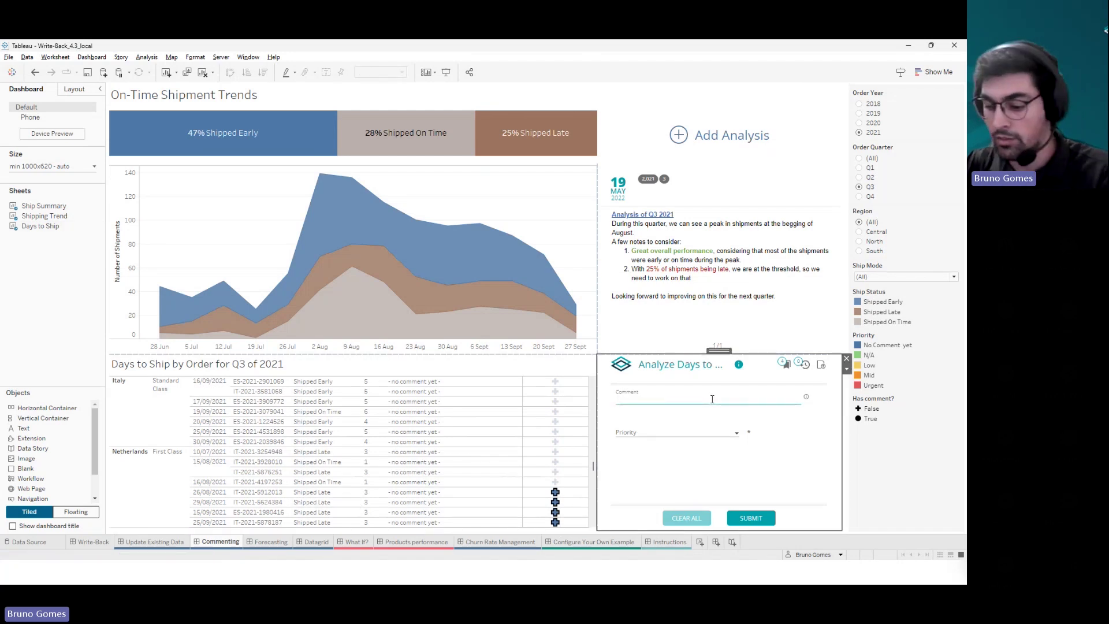
pyautogui.write('We n')
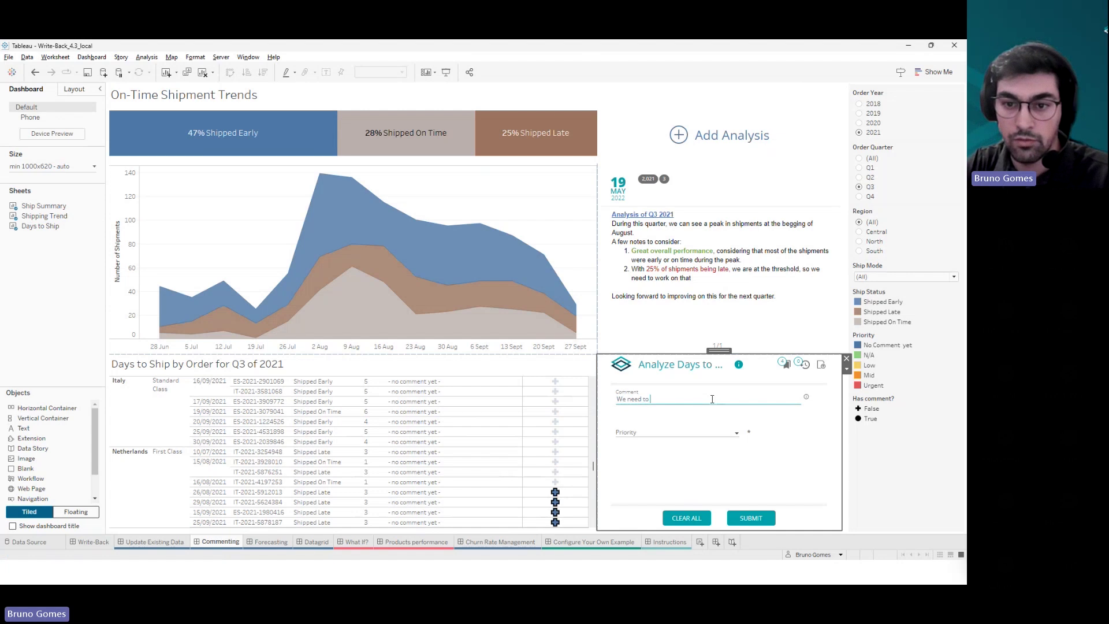
pyautogui.write('eed to')
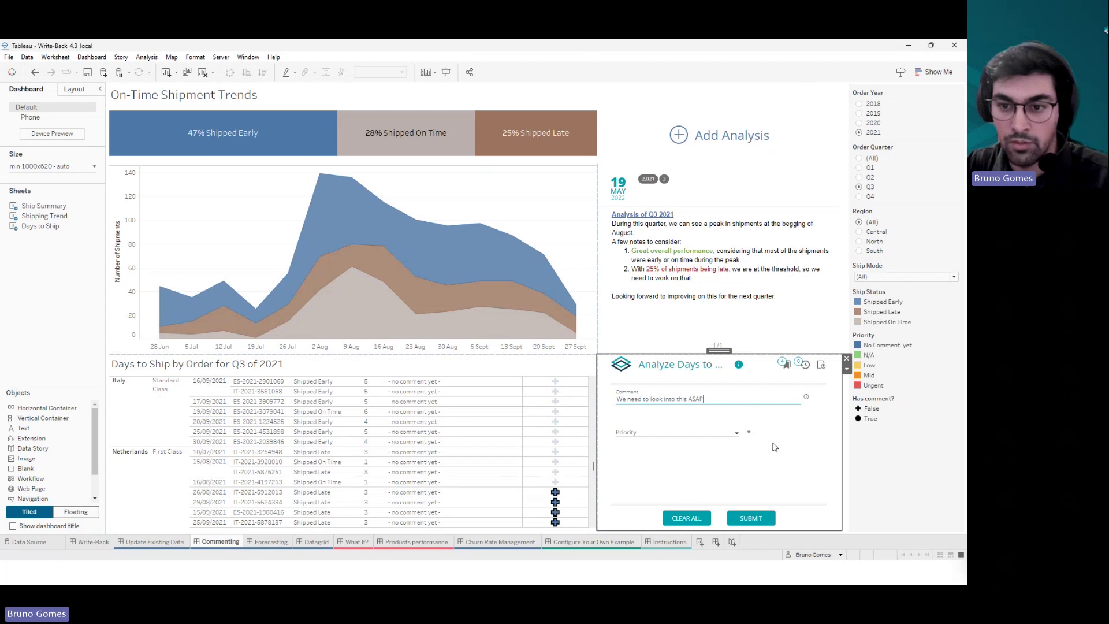
pyautogui.click(688, 438)
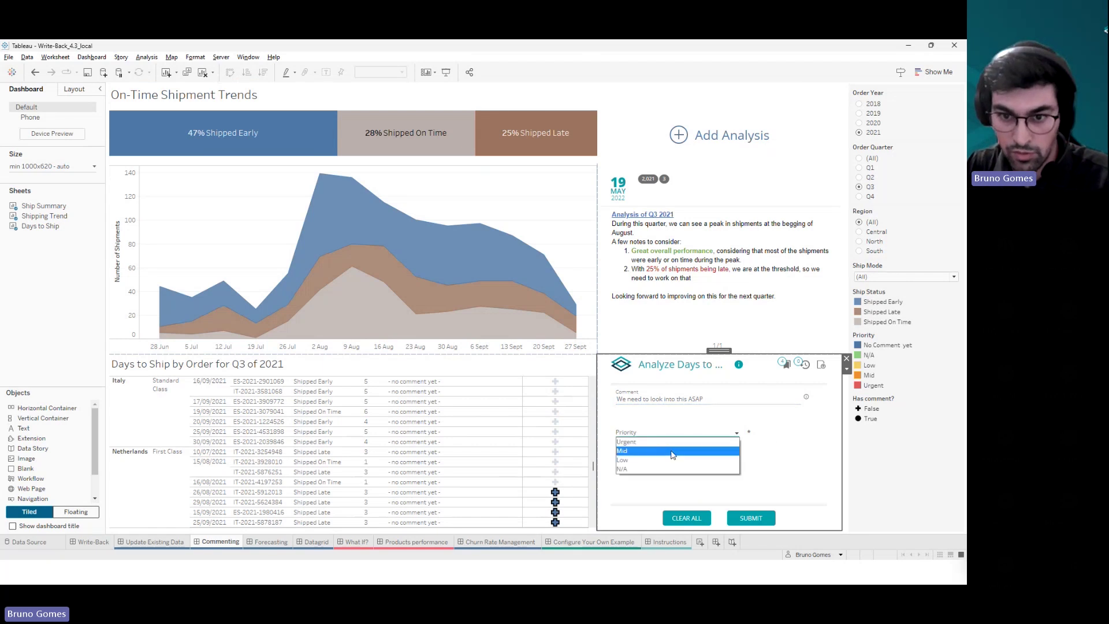
pyautogui.click(672, 454)
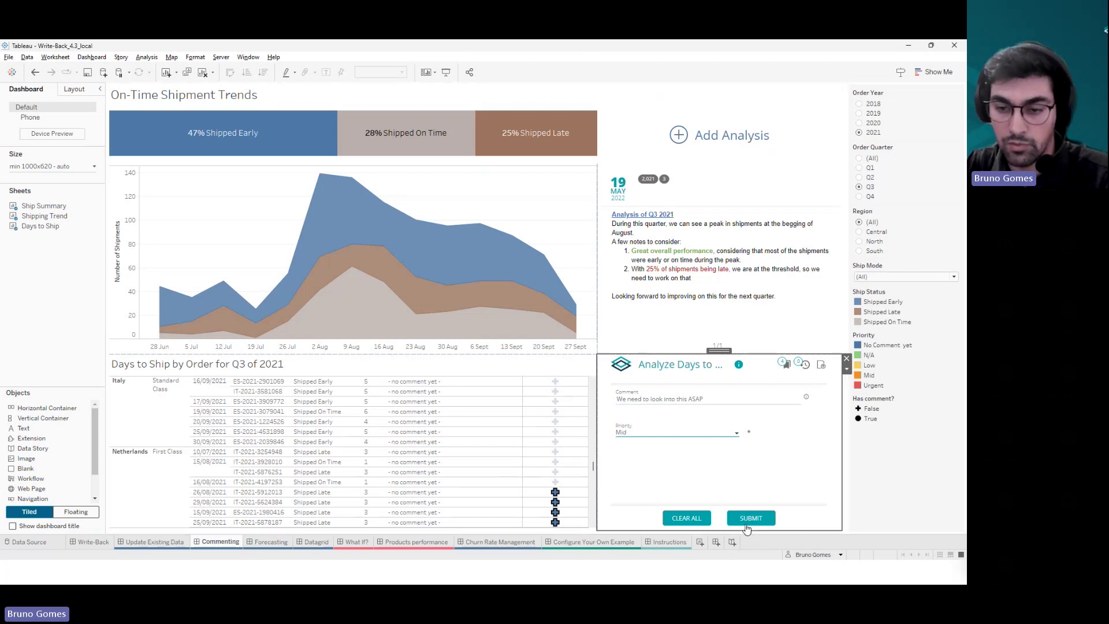
pyautogui.click(746, 519)
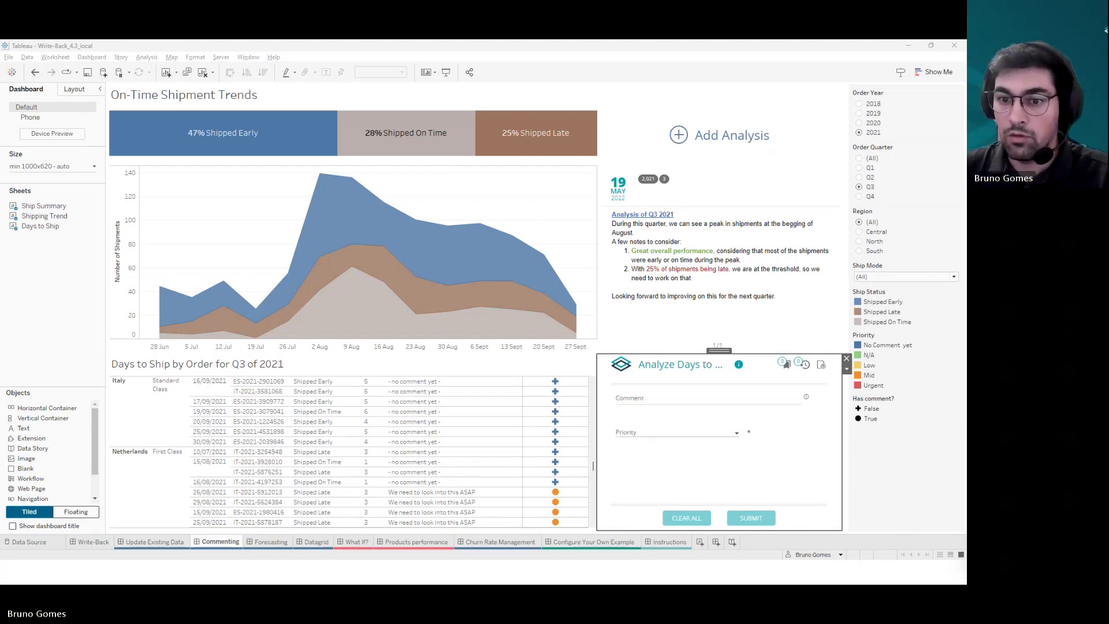
# - Toggle the Order Quarter filter to Q4 and back to Q3, then select the analysis panel
pyautogui.click(649, 448)
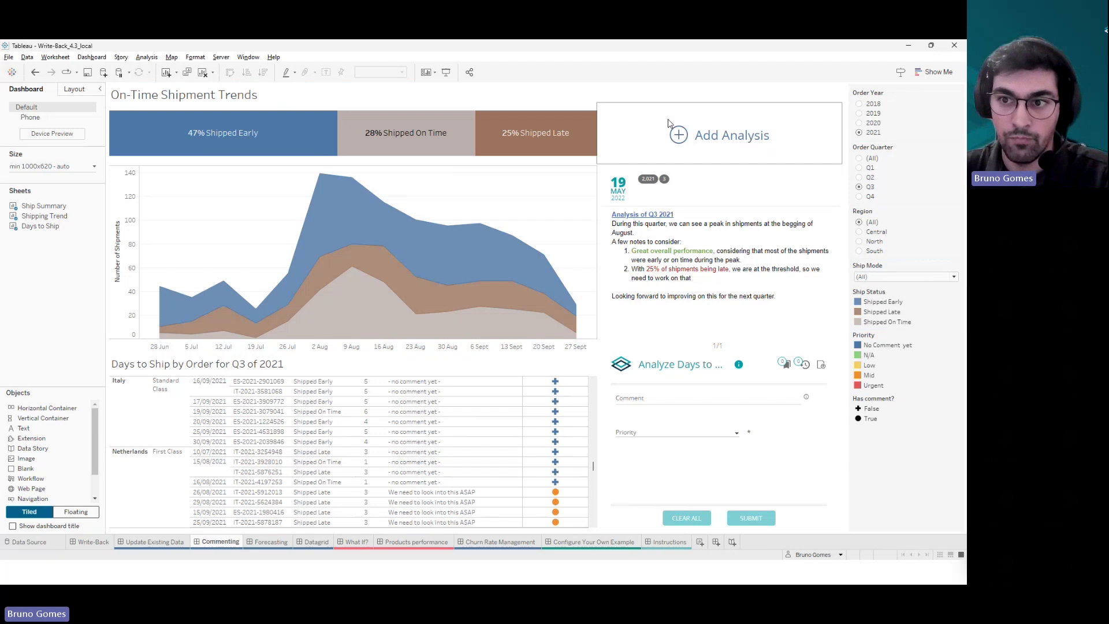
pyautogui.click(860, 196)
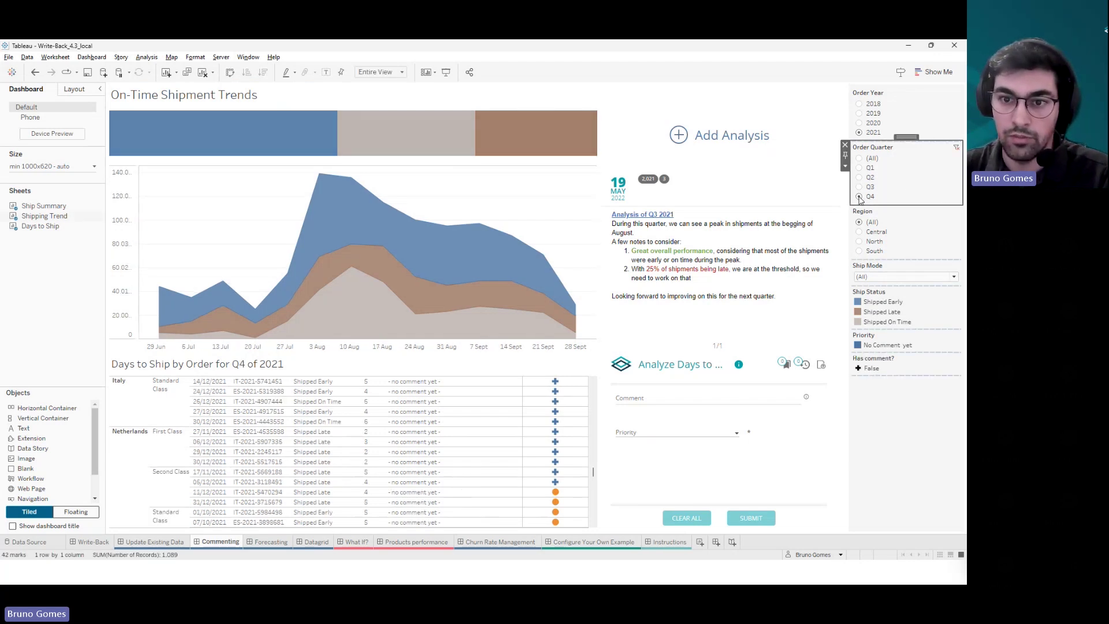
pyautogui.click(859, 188)
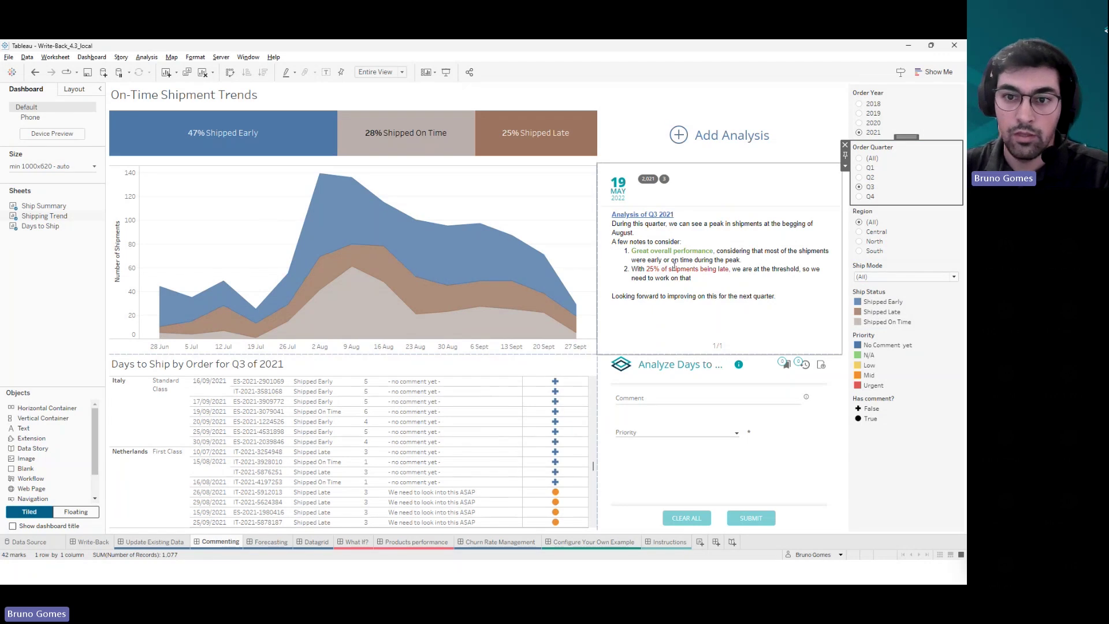
pyautogui.click(708, 187)
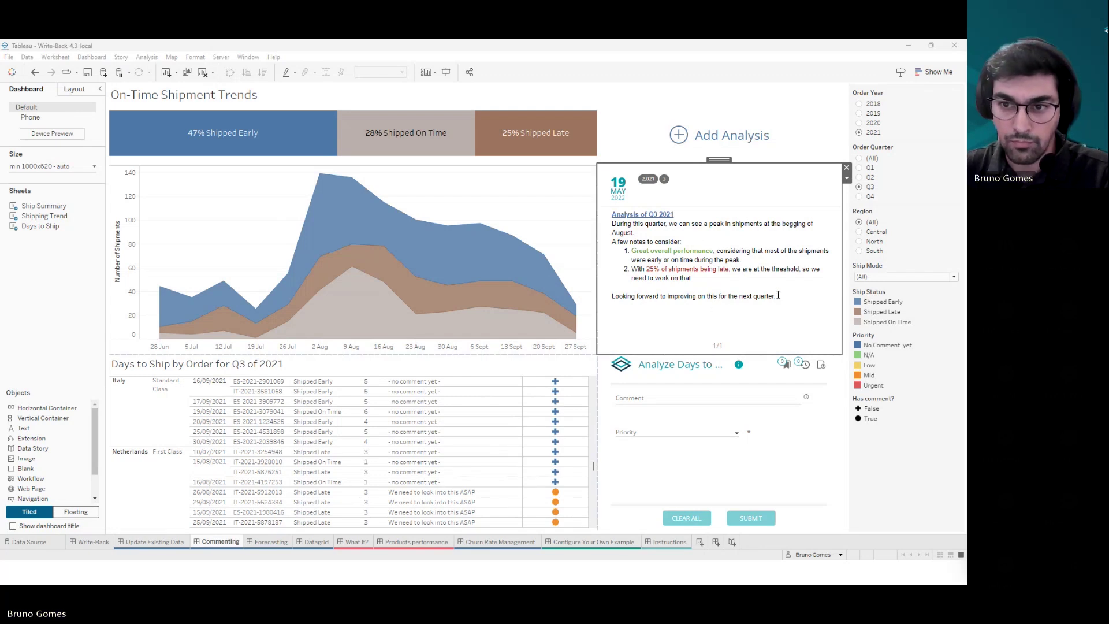
# - Review the Q3 2021 analysis text, Add Analysis area and comment form, then return to Datagrid
pyautogui.moveTo(779, 296); pyautogui.dragTo(610, 214)
pyautogui.click(676, 253)
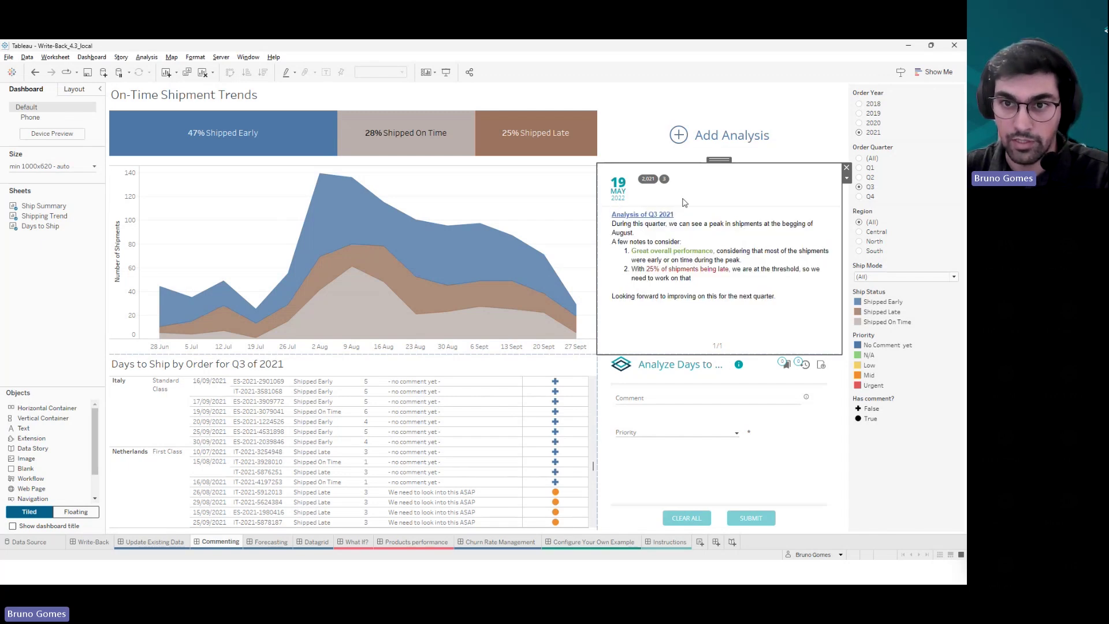
pyautogui.click(649, 136)
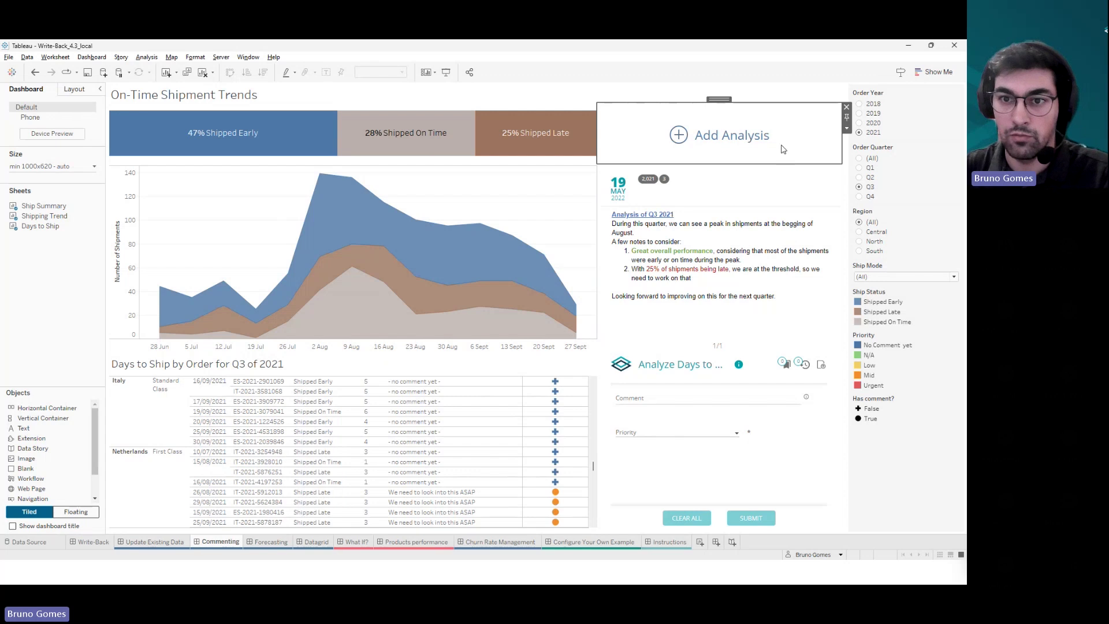
pyautogui.click(702, 380)
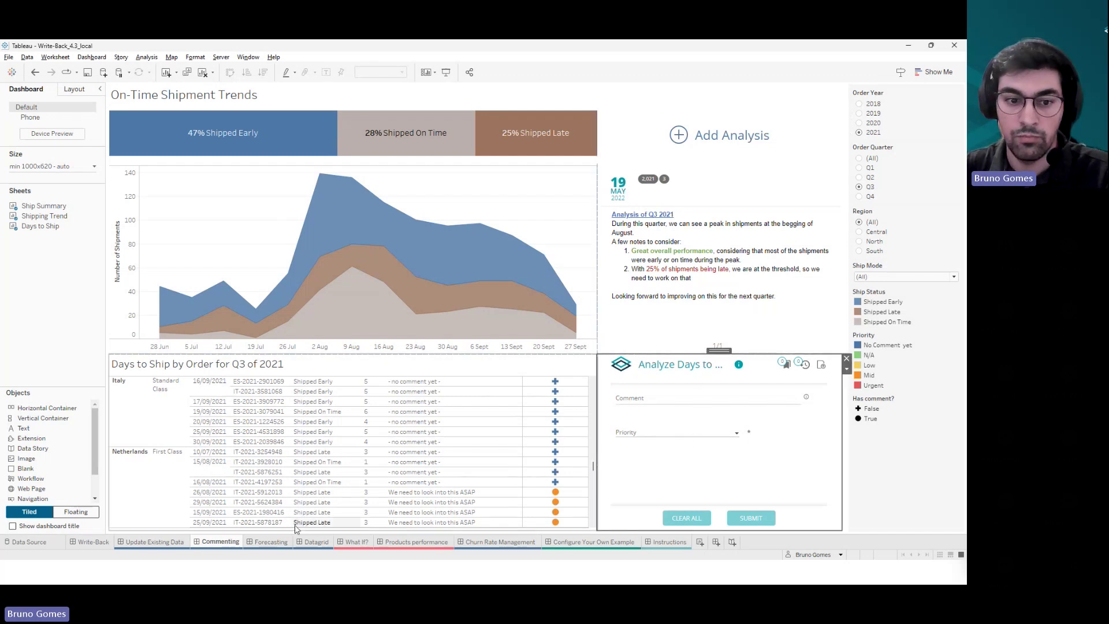
pyautogui.click(312, 542)
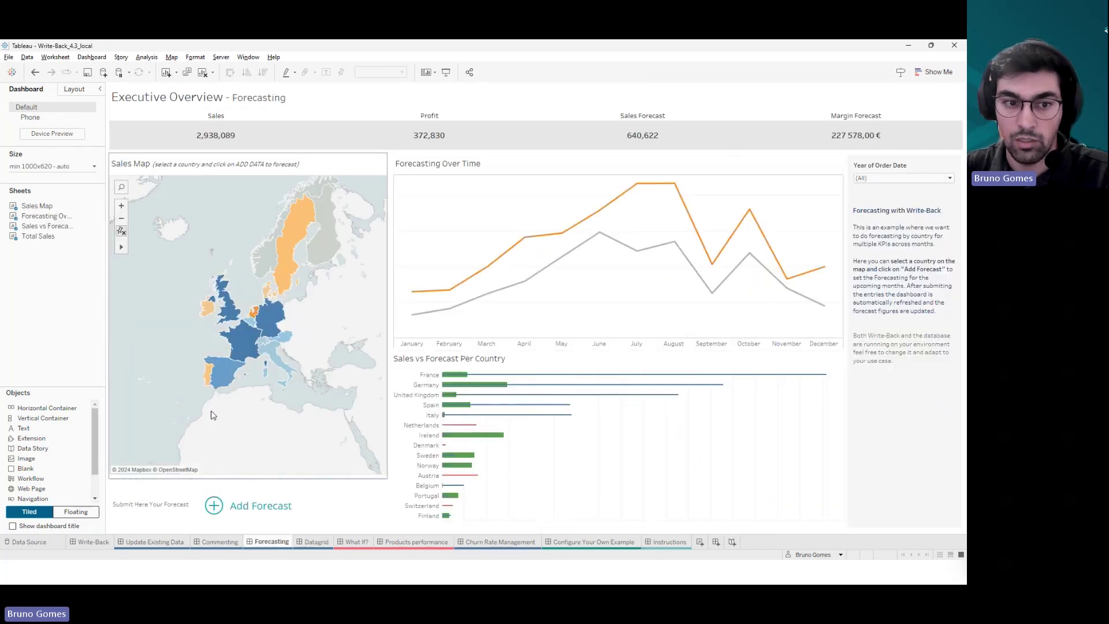
# - Review Portugal's saved forecast timeline, then return to the Commenting dashboard's On-Time Shipment Trends
pyautogui.click(207, 373)
pyautogui.click(214, 513)
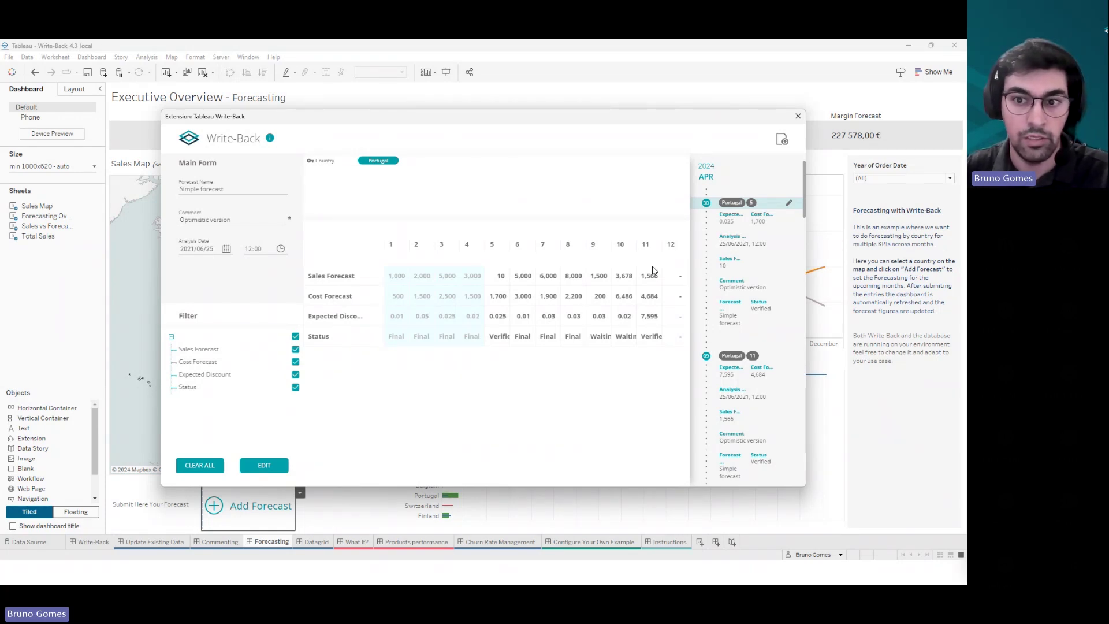
pyautogui.click(799, 116)
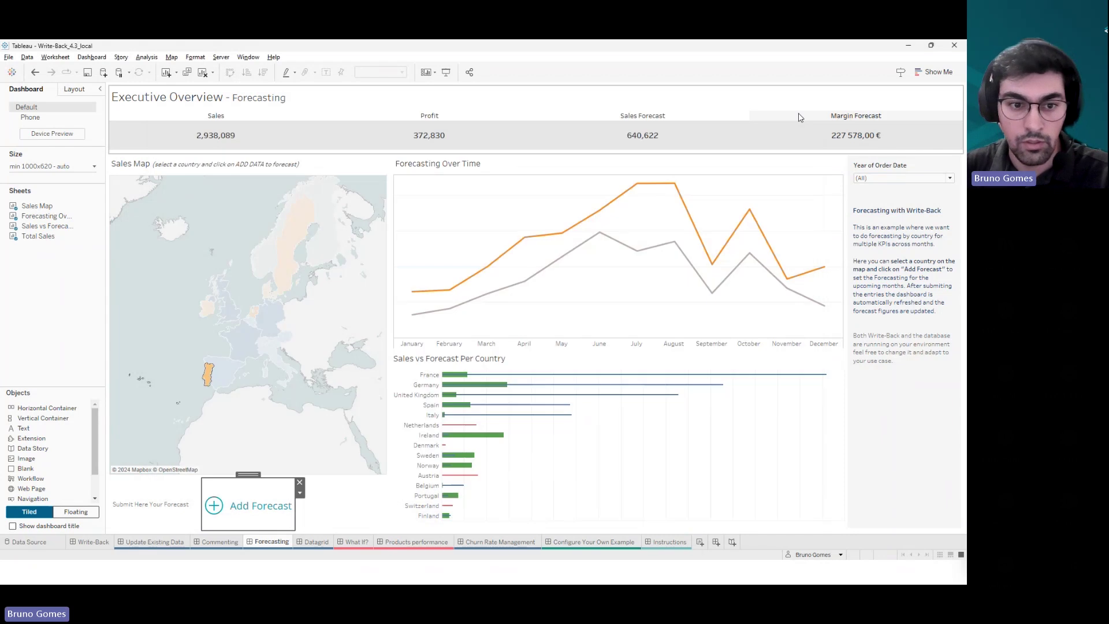
pyautogui.click(208, 375)
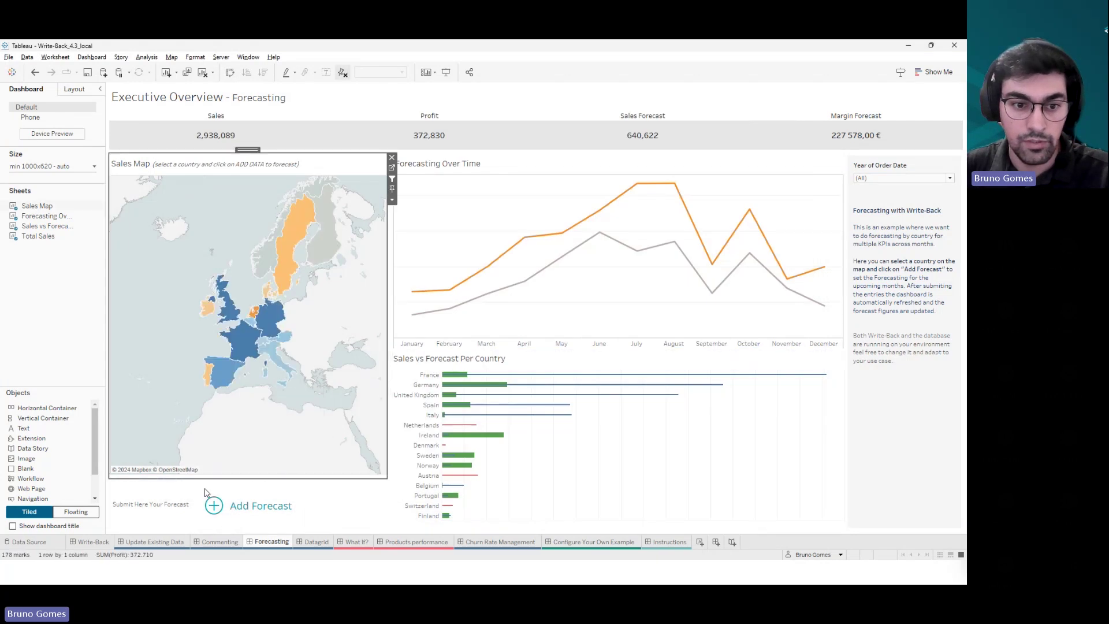
pyautogui.click(208, 546)
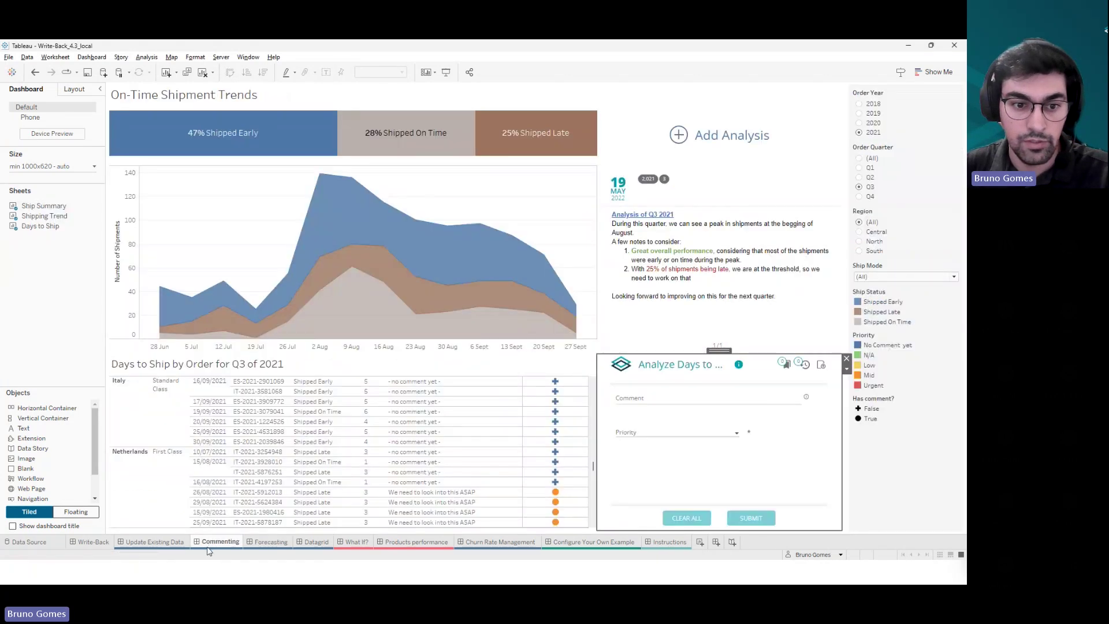
# - View the 26/08/2021 Netherlands order's comment history, then bring up the Q3 2021 Add Analysis form
pyautogui.click(685, 142)
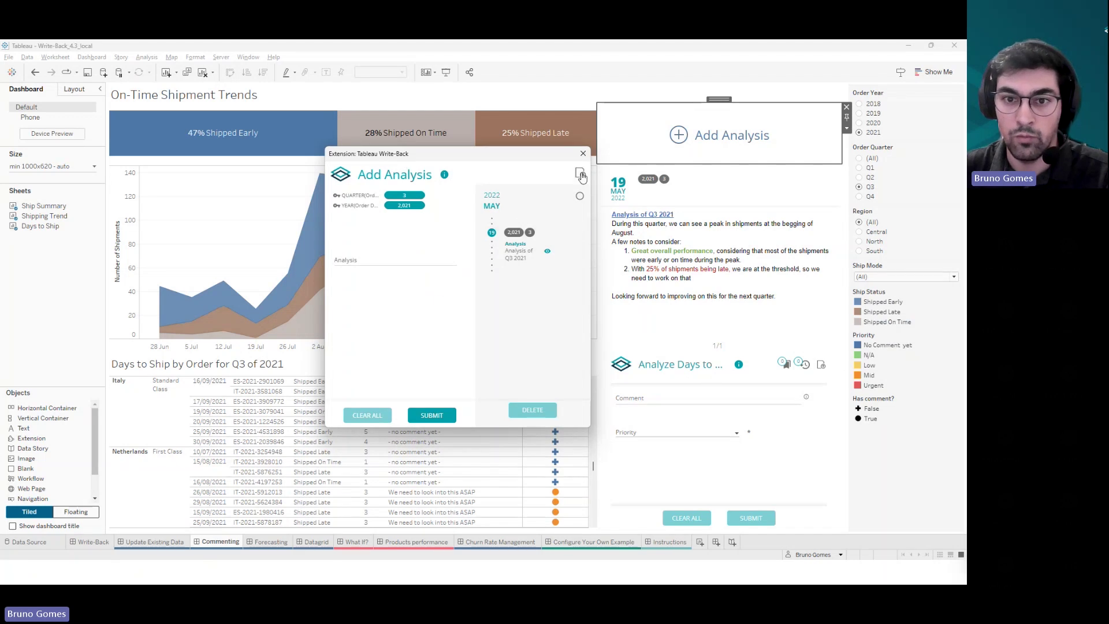
pyautogui.click(583, 153)
pyautogui.click(555, 492)
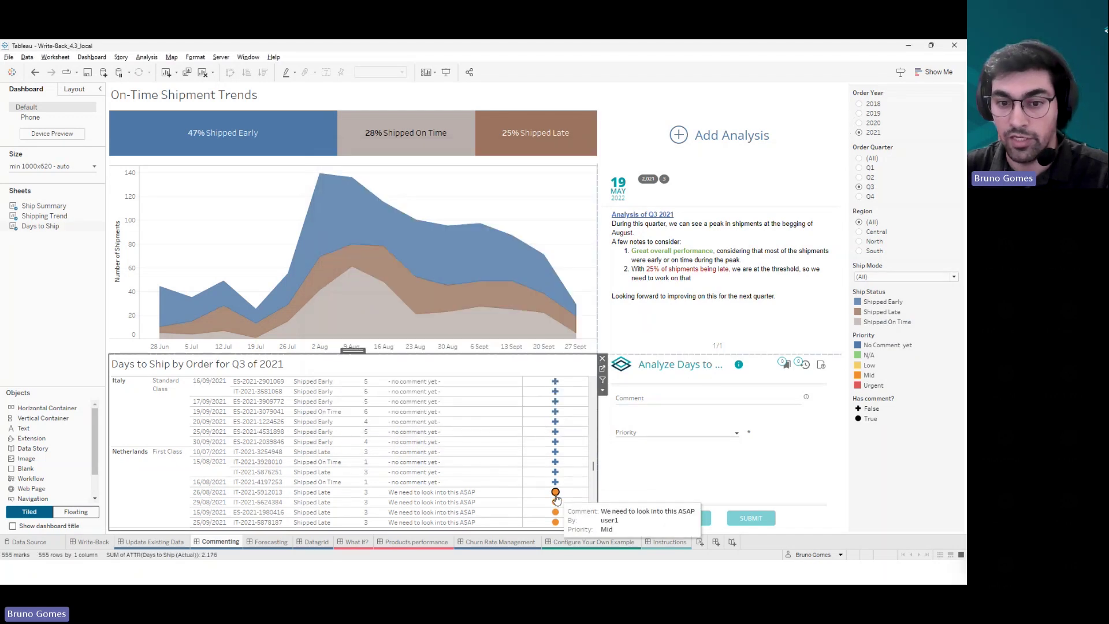
pyautogui.click(806, 365)
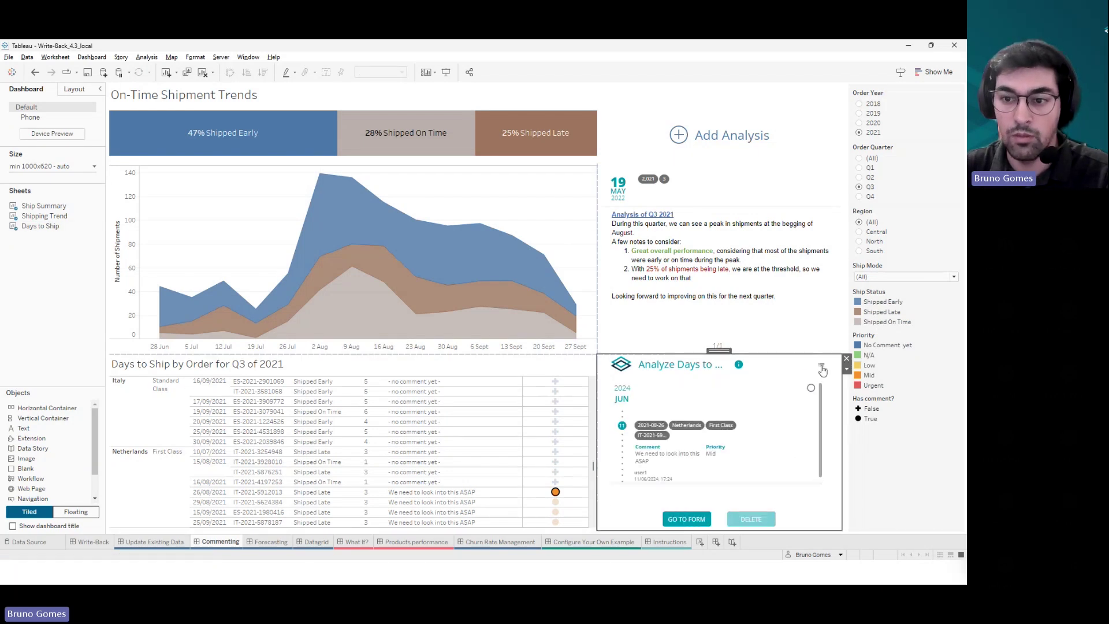
pyautogui.click(821, 365)
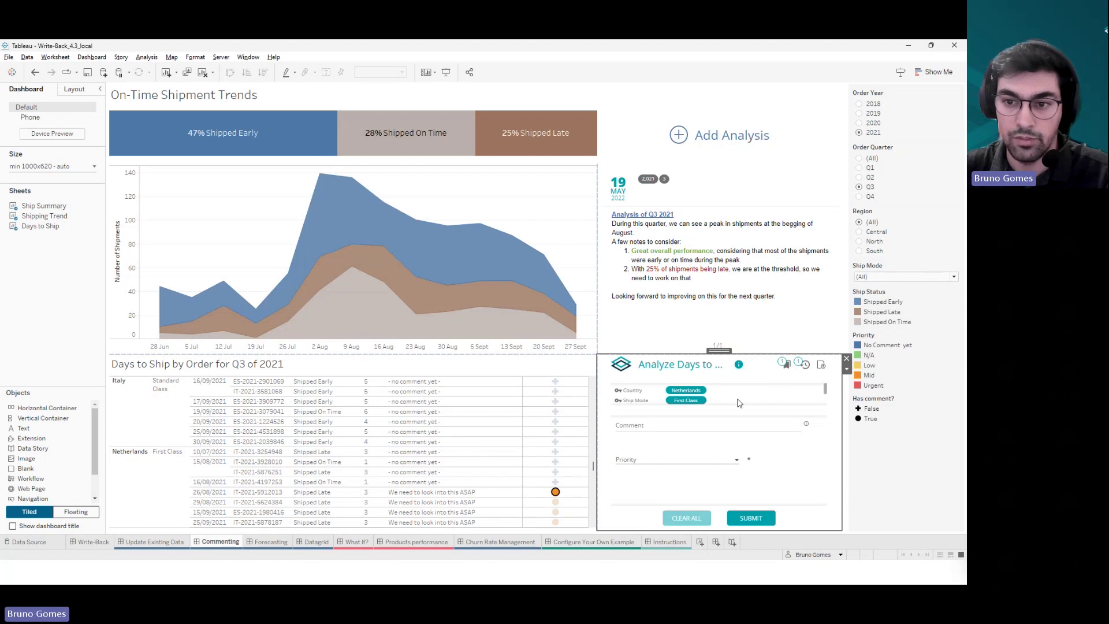
pyautogui.click(678, 134)
pyautogui.click(678, 134)
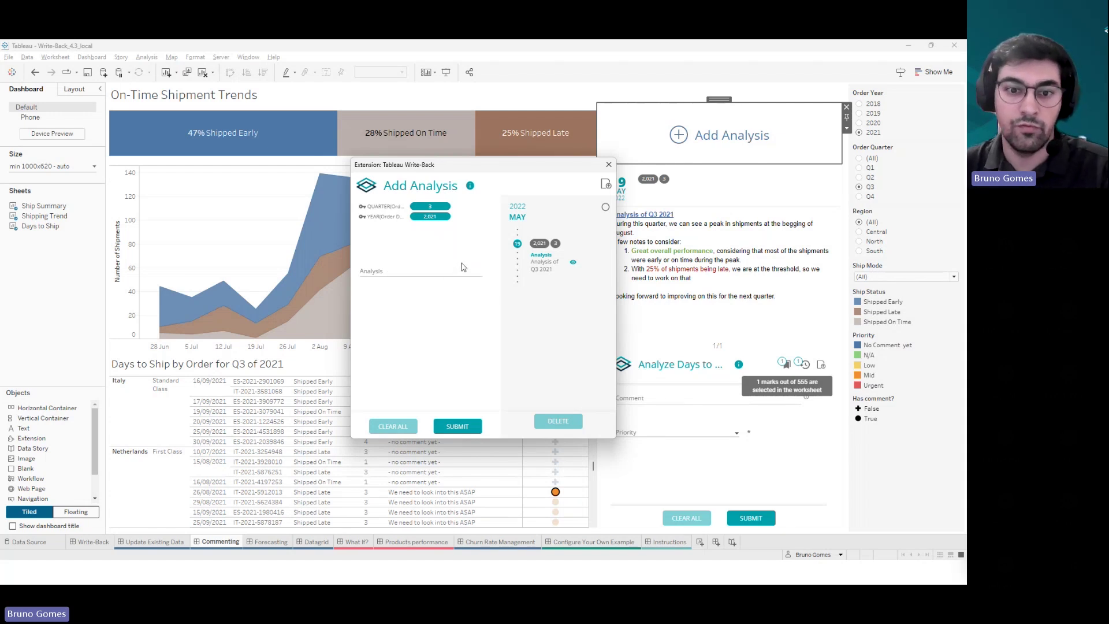
# - Clear accidentally pasted text from the analysis editor and close the form
pyautogui.click(410, 270)
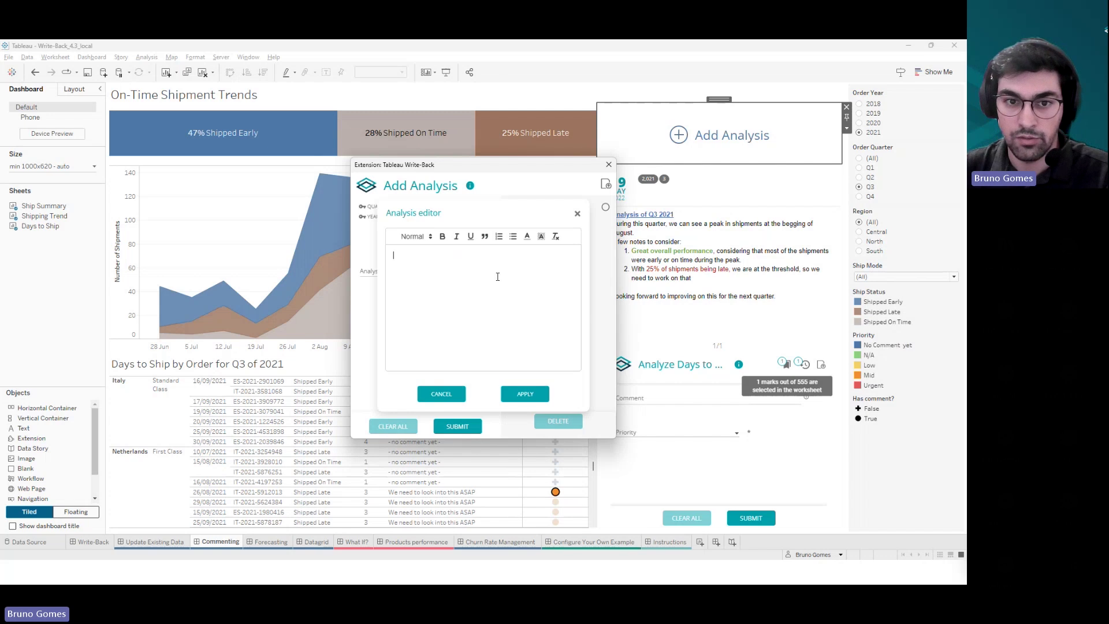
pyautogui.hotkey('ctrl', 'v')
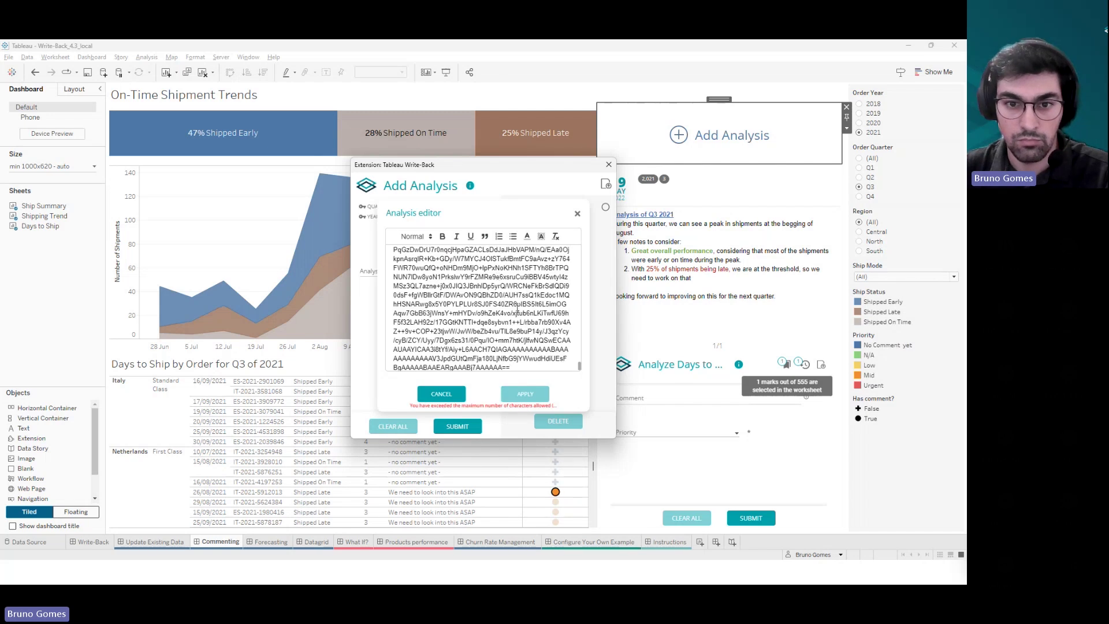
pyautogui.hotkey('ctrl', 'a')
pyautogui.press('Delete')
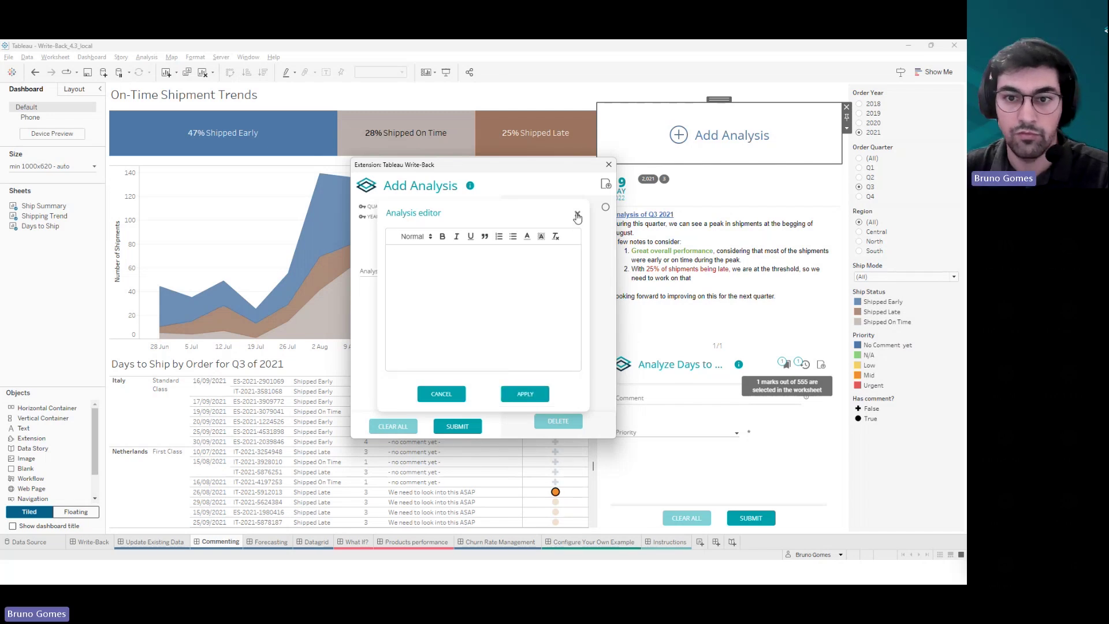
pyautogui.click(578, 216)
pyautogui.click(609, 164)
# - Copy the existing Q3 2021 analysis text and paste it into a new analysis
pyautogui.moveTo(776, 297); pyautogui.dragTo(610, 216)
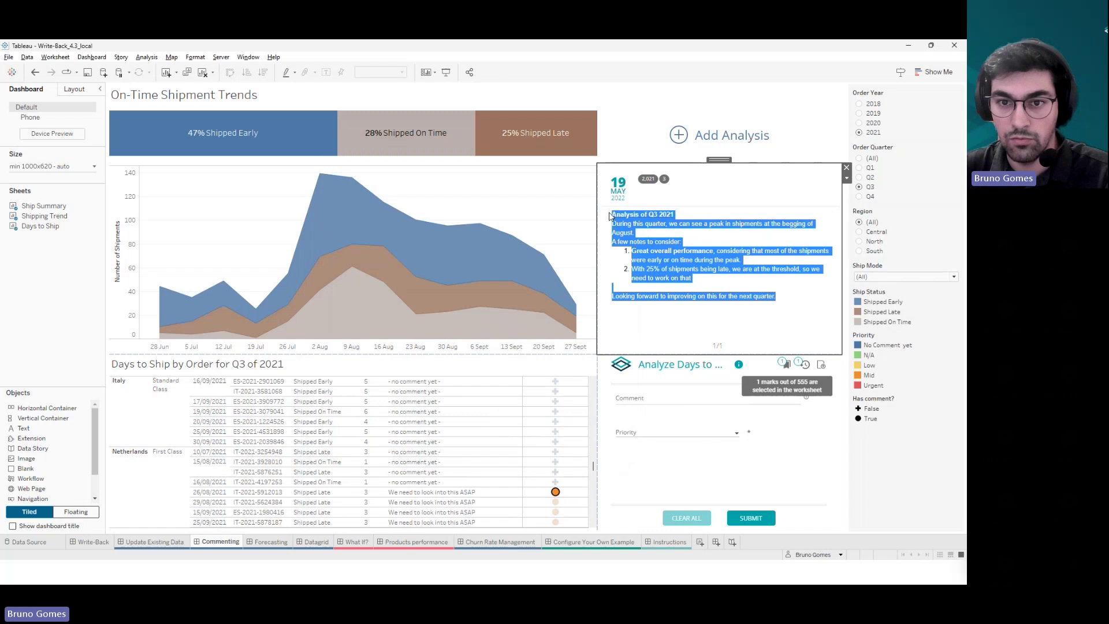
pyautogui.rightClick(613, 215)
pyautogui.click(632, 225)
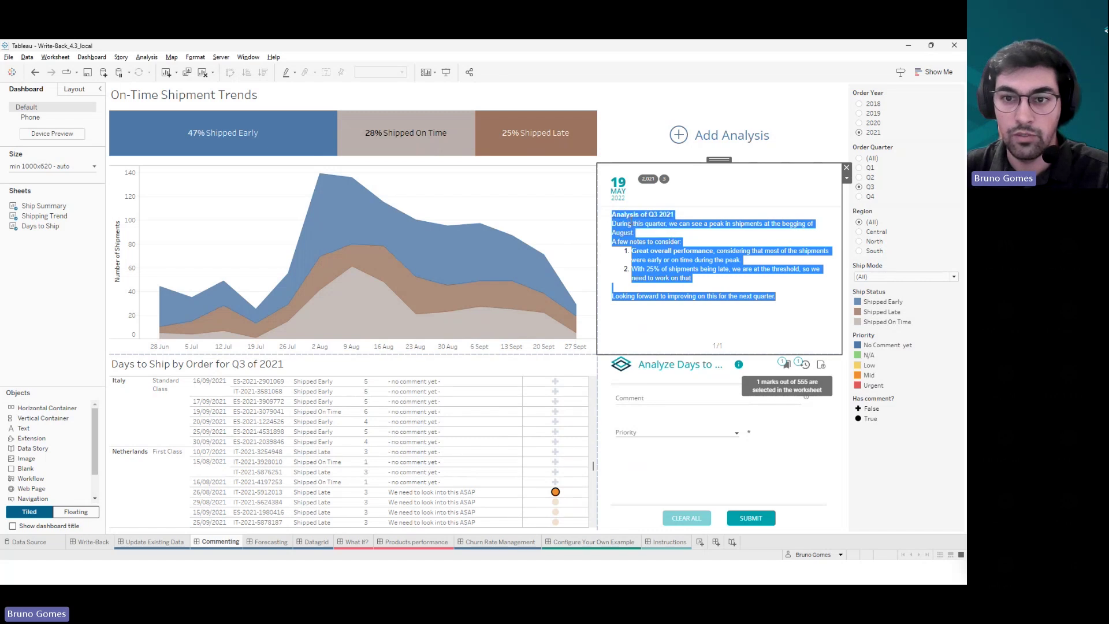
pyautogui.click(677, 135)
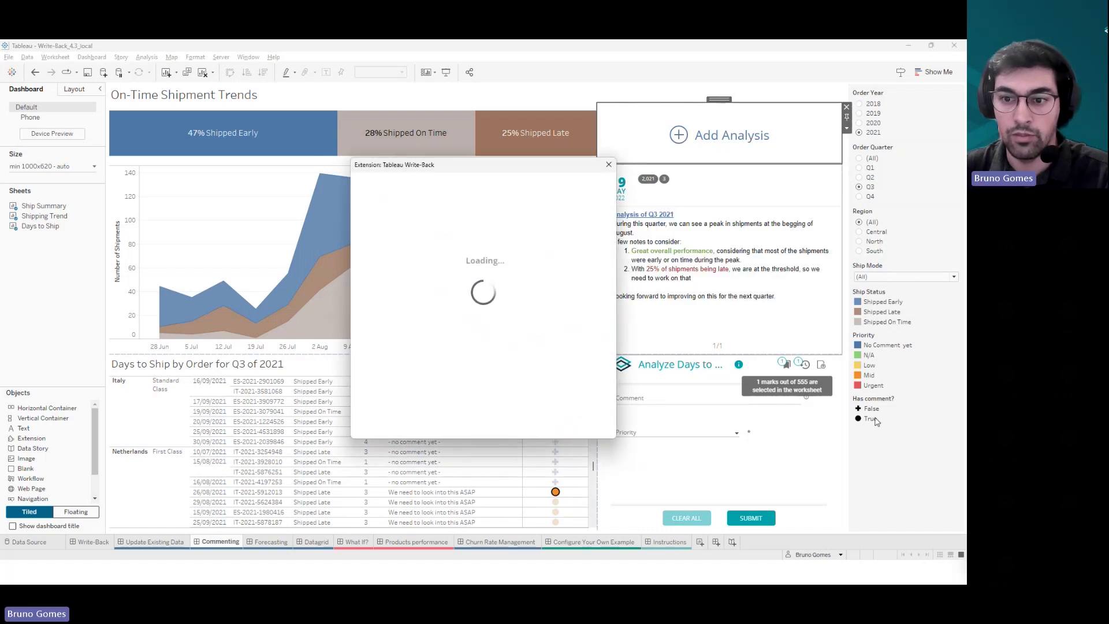
pyautogui.click(452, 270)
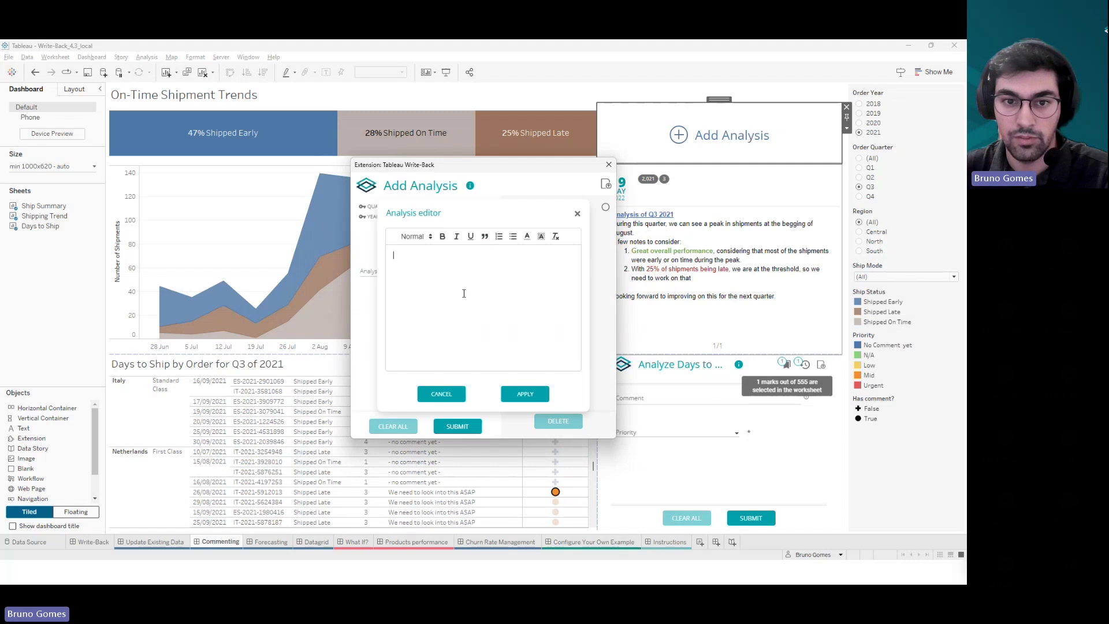
pyautogui.hotkey('ctrl', 'v')
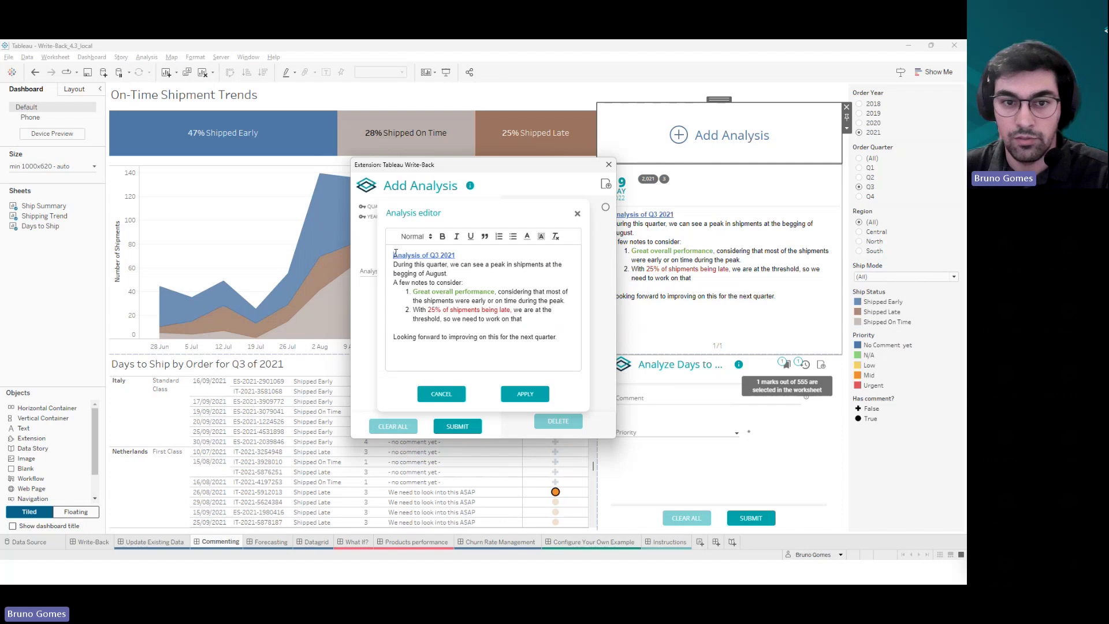
# - Title it 'New Analysis of Q3 2021', body 'We are doing great!' with 'great' bold green, and apply
pyautogui.write('New')
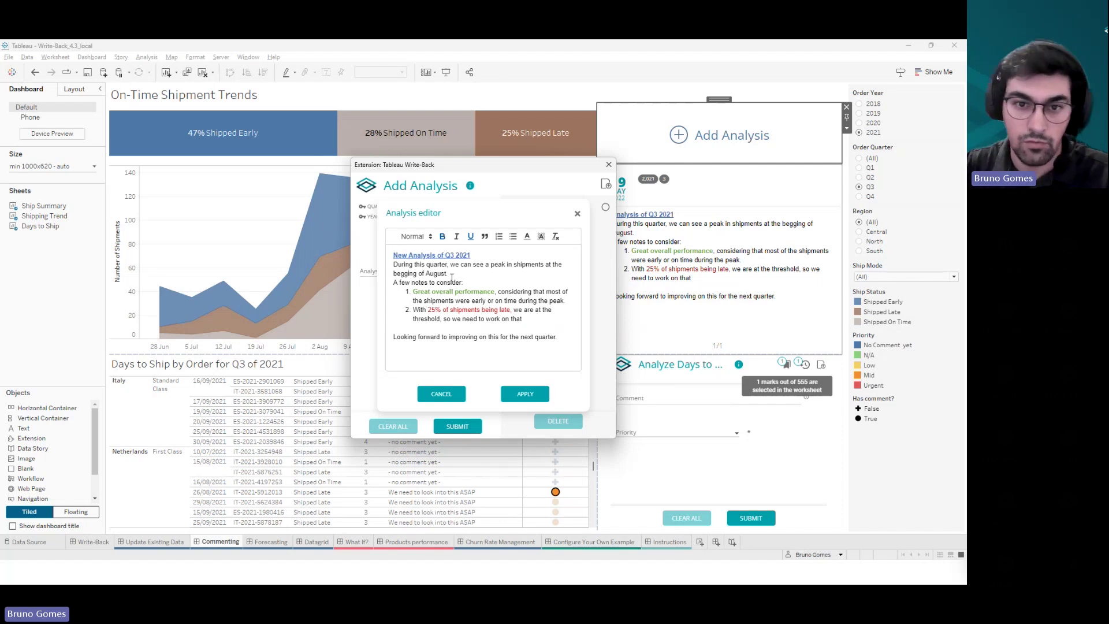
pyautogui.moveTo(558, 338); pyautogui.dragTo(390, 267)
pyautogui.write('We')
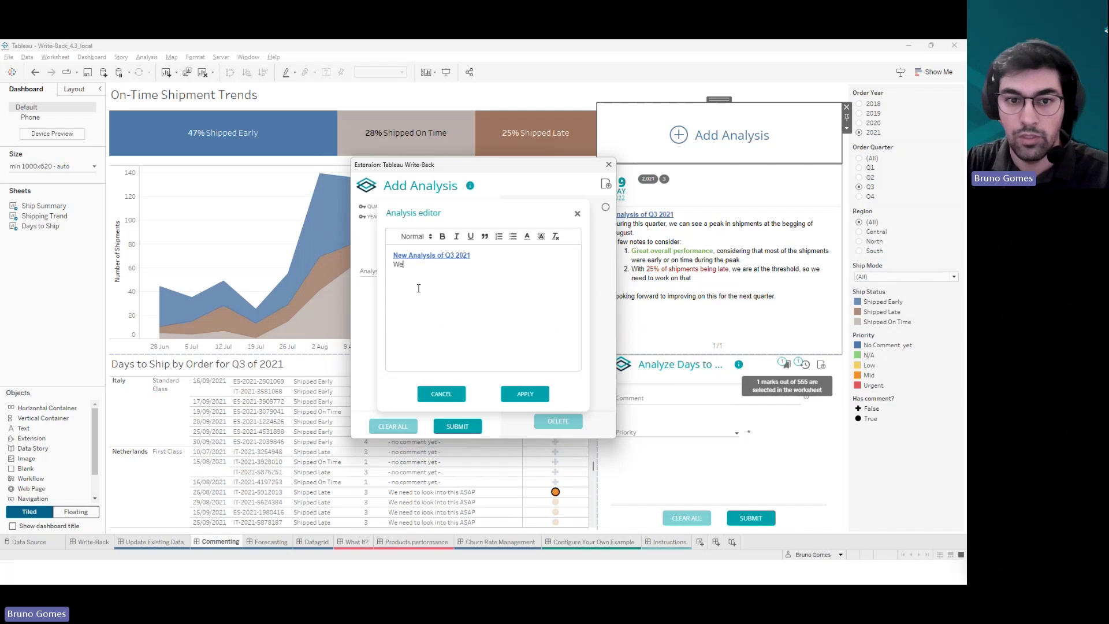
pyautogui.write(' are doing gr')
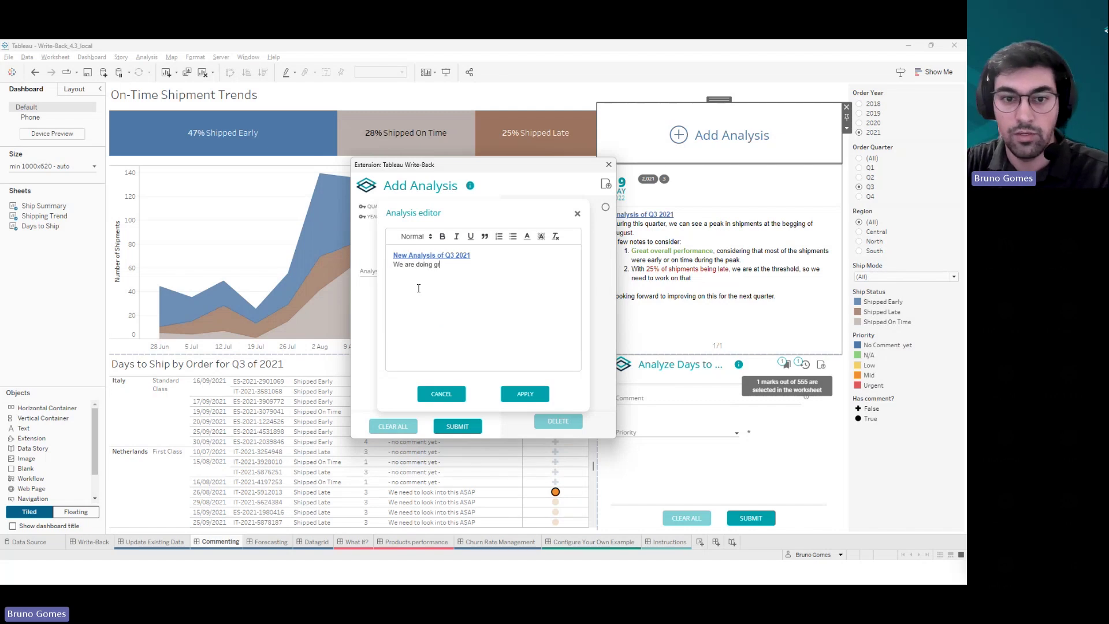
pyautogui.write('eat!')
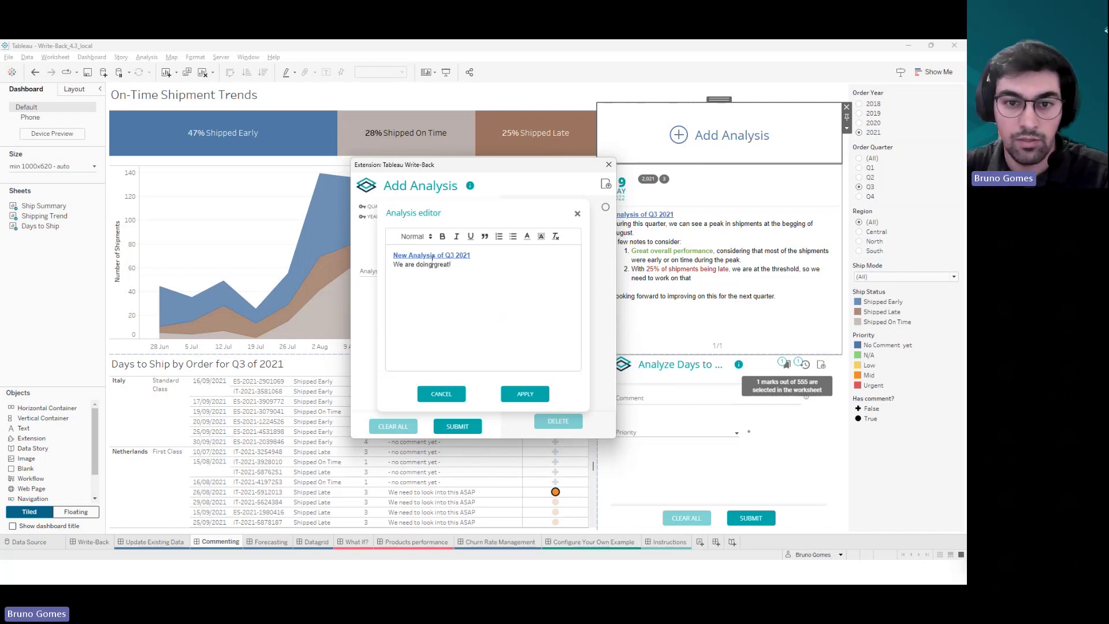
pyautogui.doubleClick(440, 264)
pyautogui.click(442, 236)
pyautogui.click(527, 237)
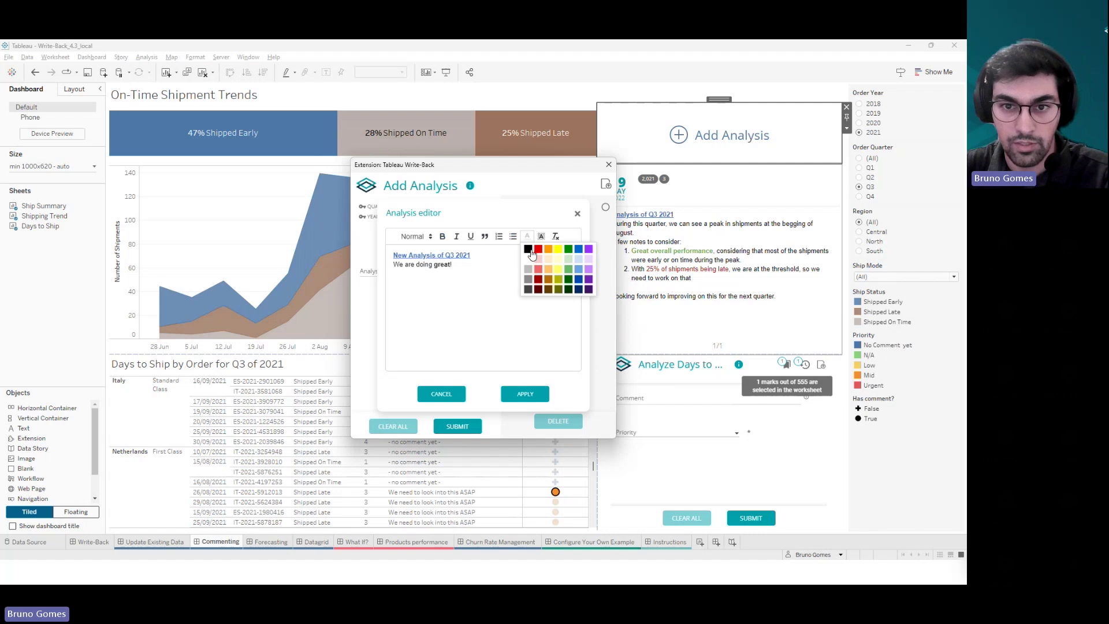
pyautogui.click(569, 249)
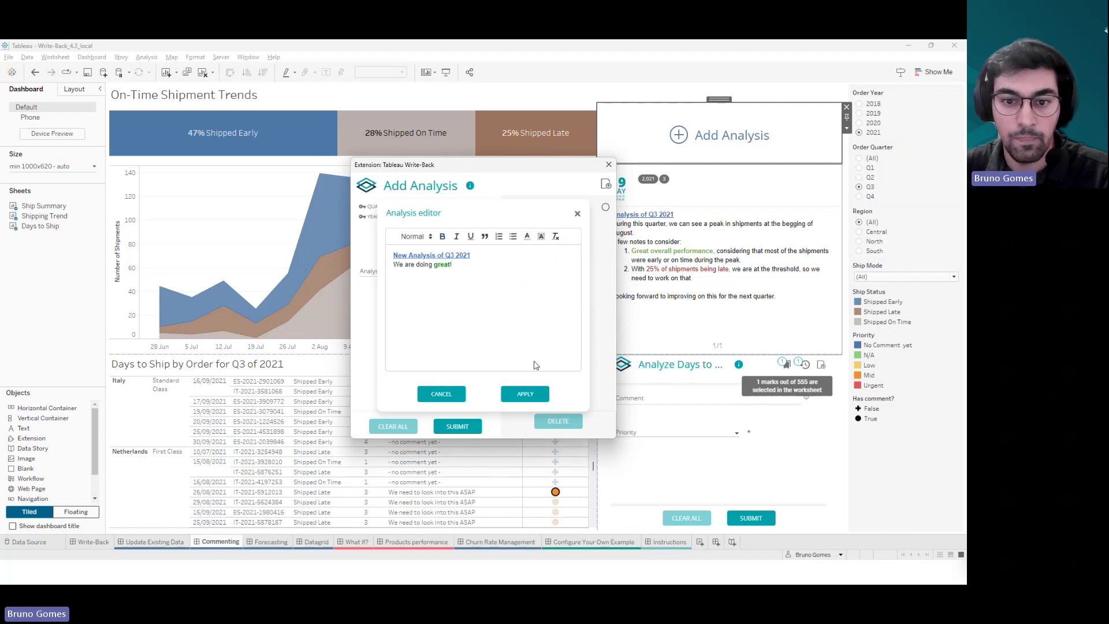
pyautogui.click(527, 394)
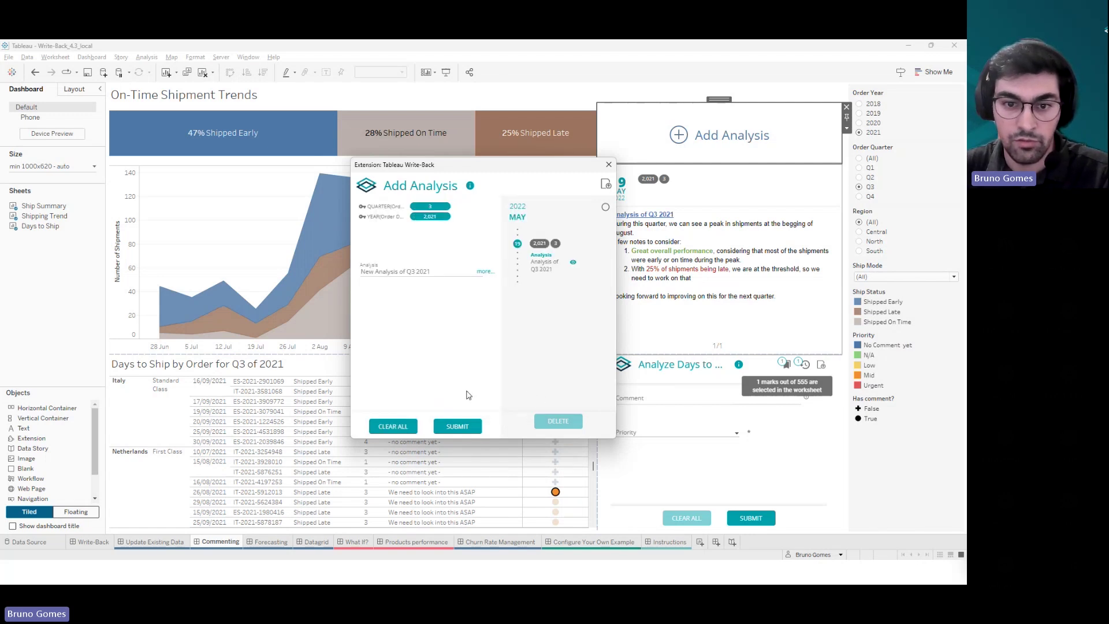
# - Submit the New Analysis of Q3 2021 note, close the form, and deselect the table
pyautogui.click(461, 429)
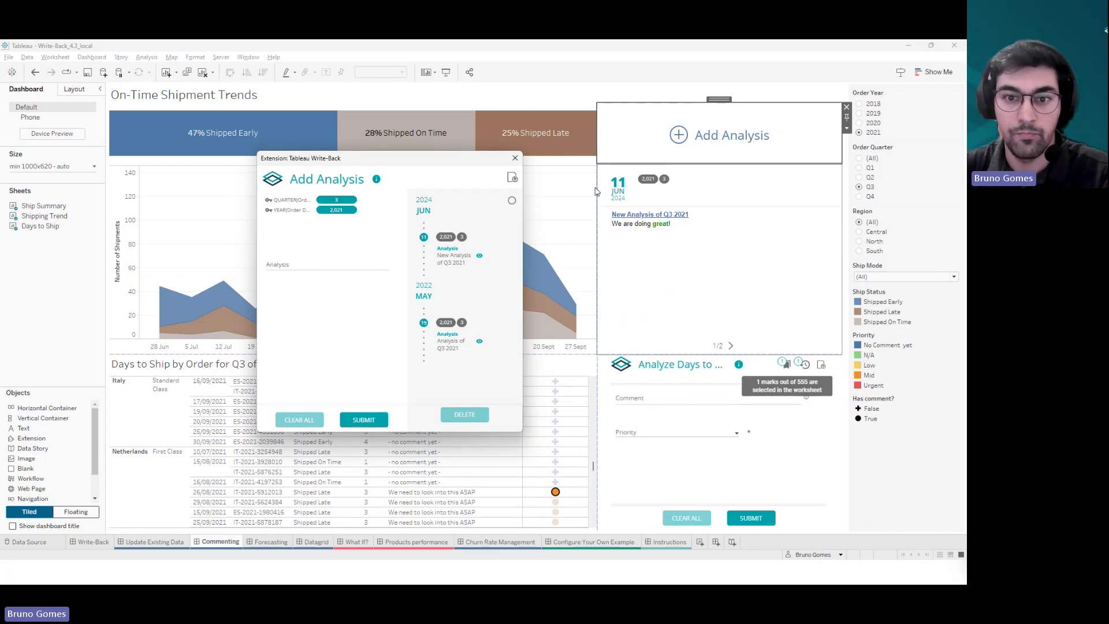
pyautogui.click(514, 159)
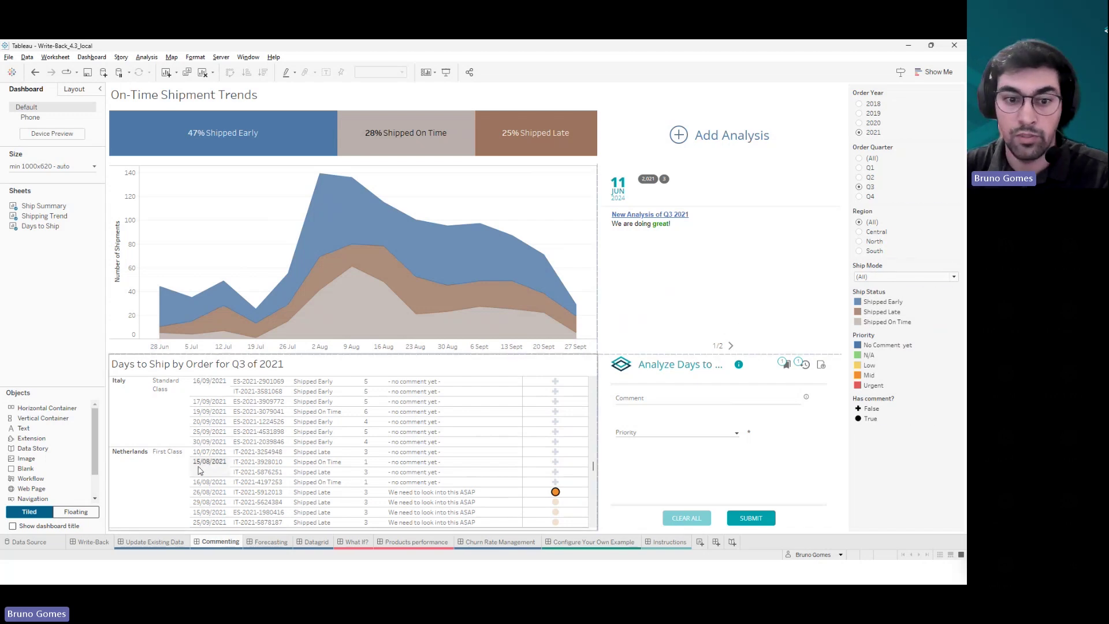
pyautogui.click(580, 482)
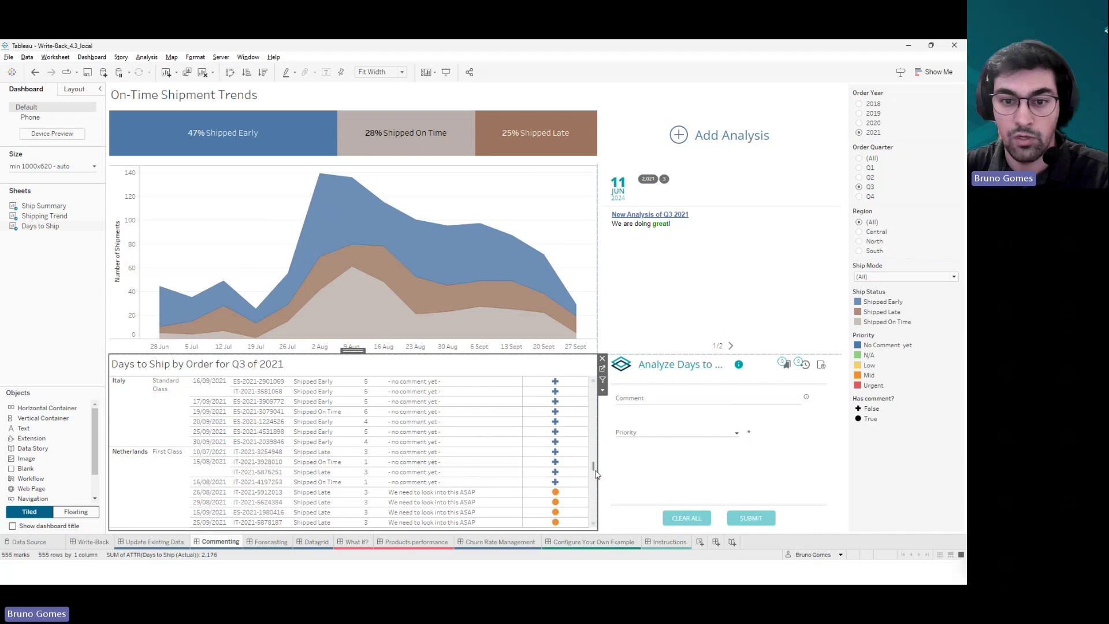
pyautogui.click(97, 323)
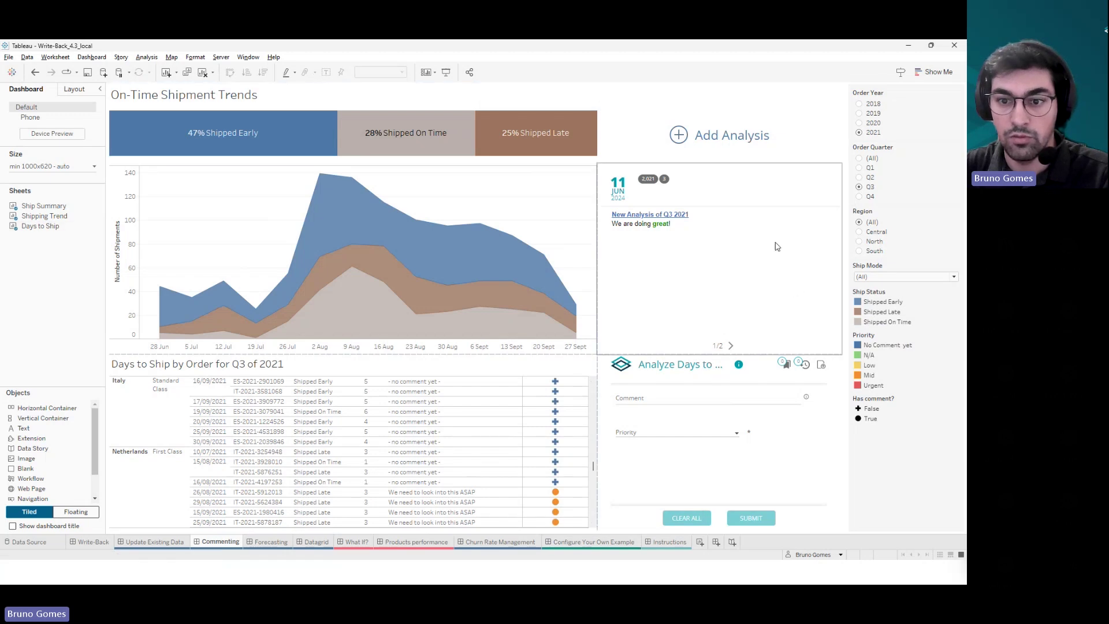
# - Open the Configure settings of the Analyze Days to Ship commenting extension
pyautogui.click(835, 376)
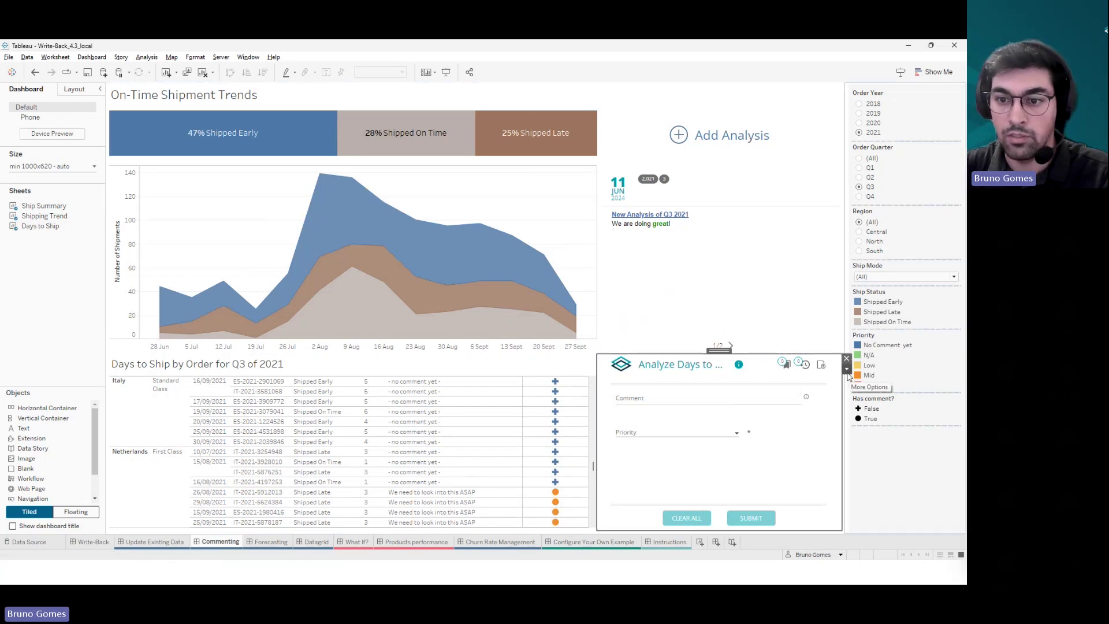
pyautogui.click(848, 375)
pyautogui.click(851, 381)
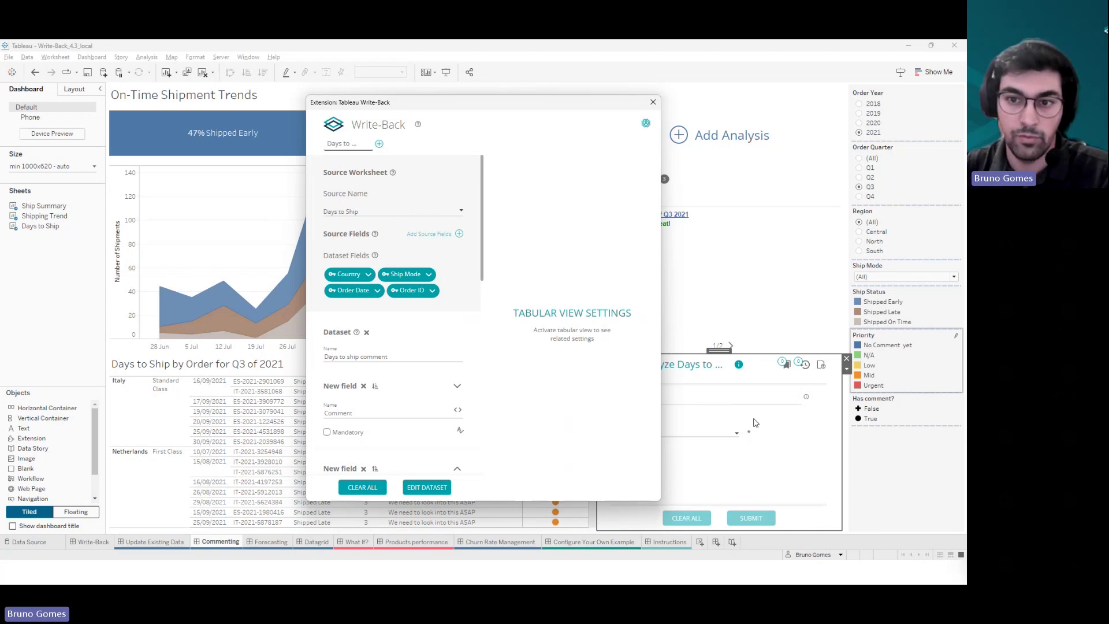
# - Scroll through the Comment and mandatory Priority (Urgent, Mid) fields and move the dialog left
pyautogui.scroll(-1, 483, 251)
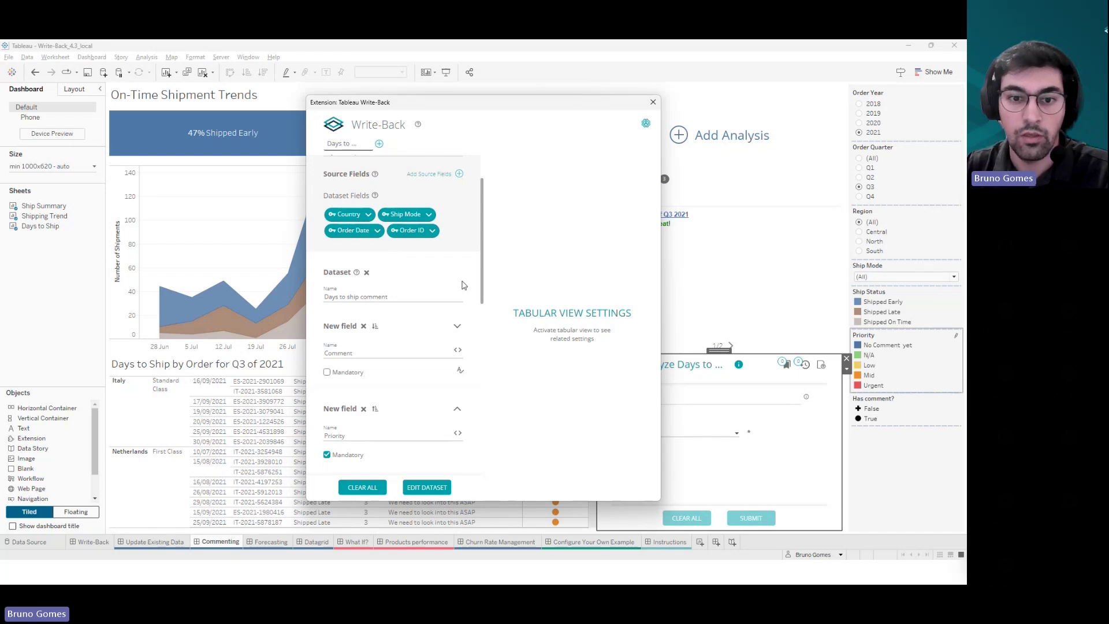
pyautogui.moveTo(480, 254); pyautogui.dragTo(482, 275)
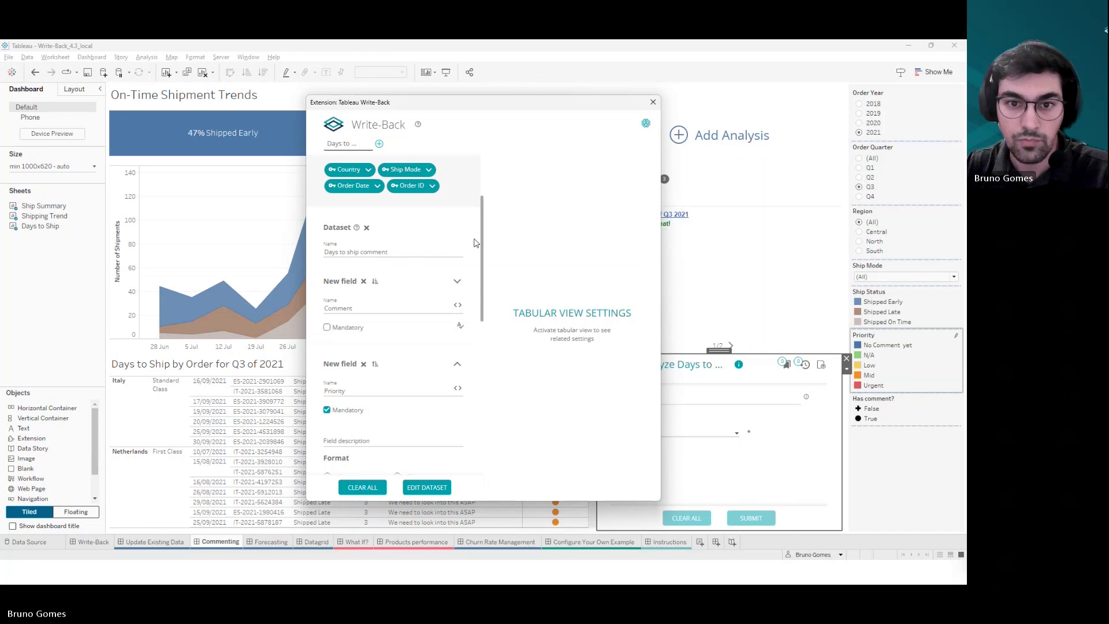
pyautogui.moveTo(481, 243); pyautogui.dragTo(482, 288)
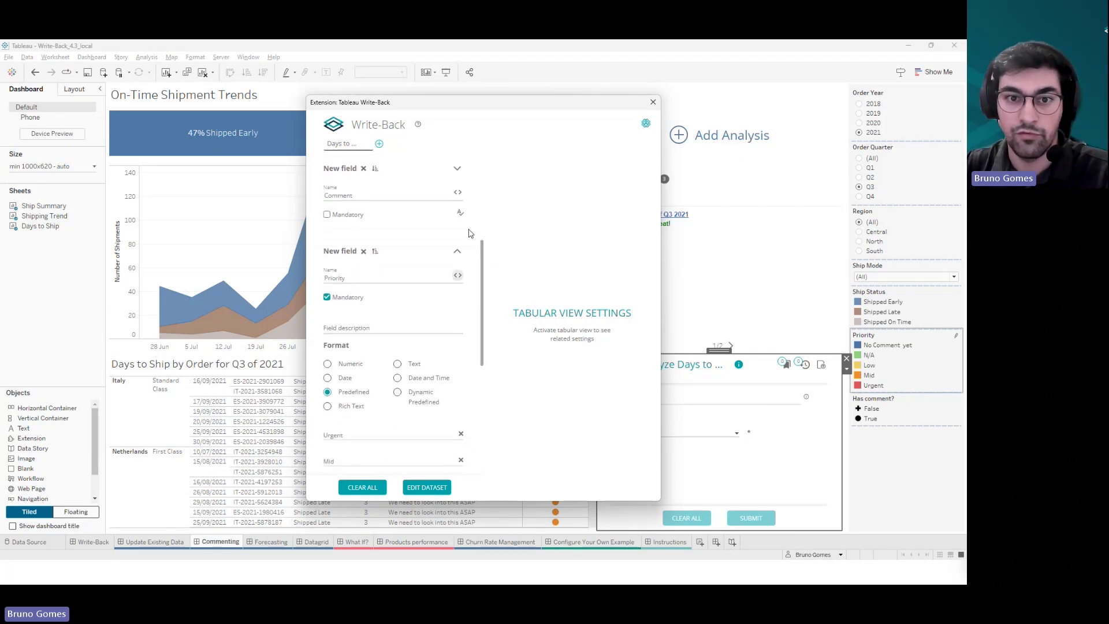
pyautogui.moveTo(492, 111); pyautogui.dragTo(422, 103)
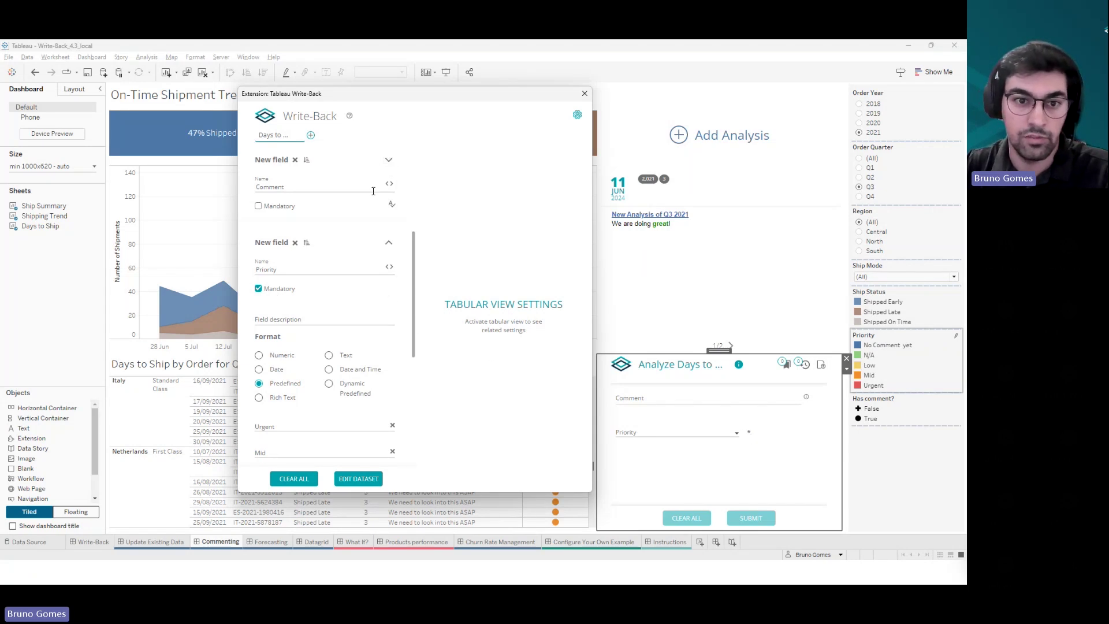
# - Expand the Comment field's settings and scroll down to the Priority field
pyautogui.click(389, 159)
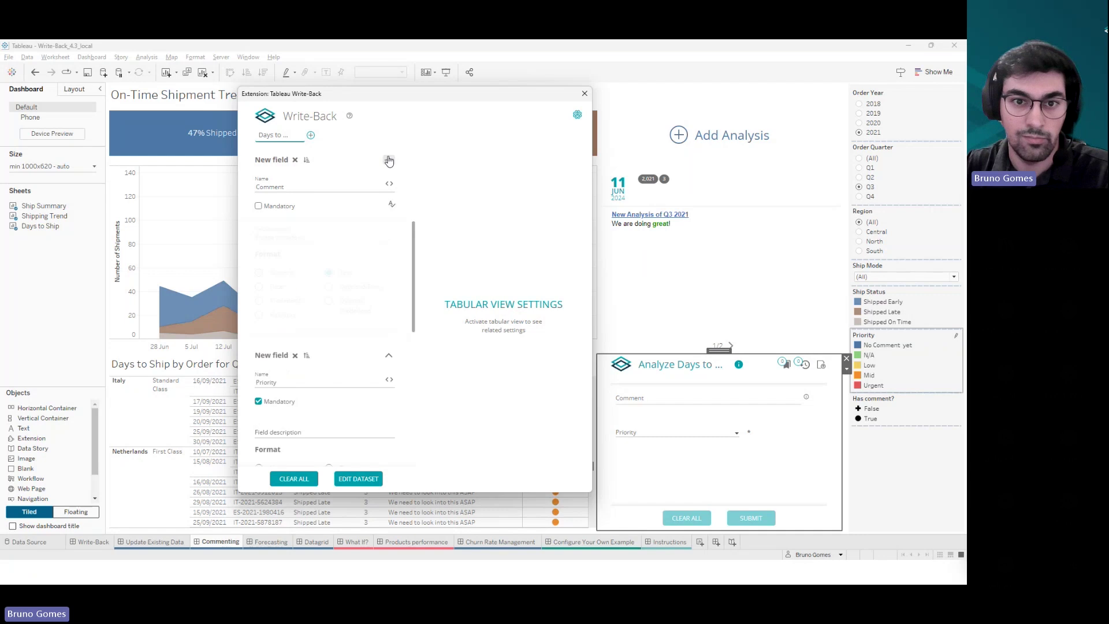
pyautogui.scroll(-3, 349, 283)
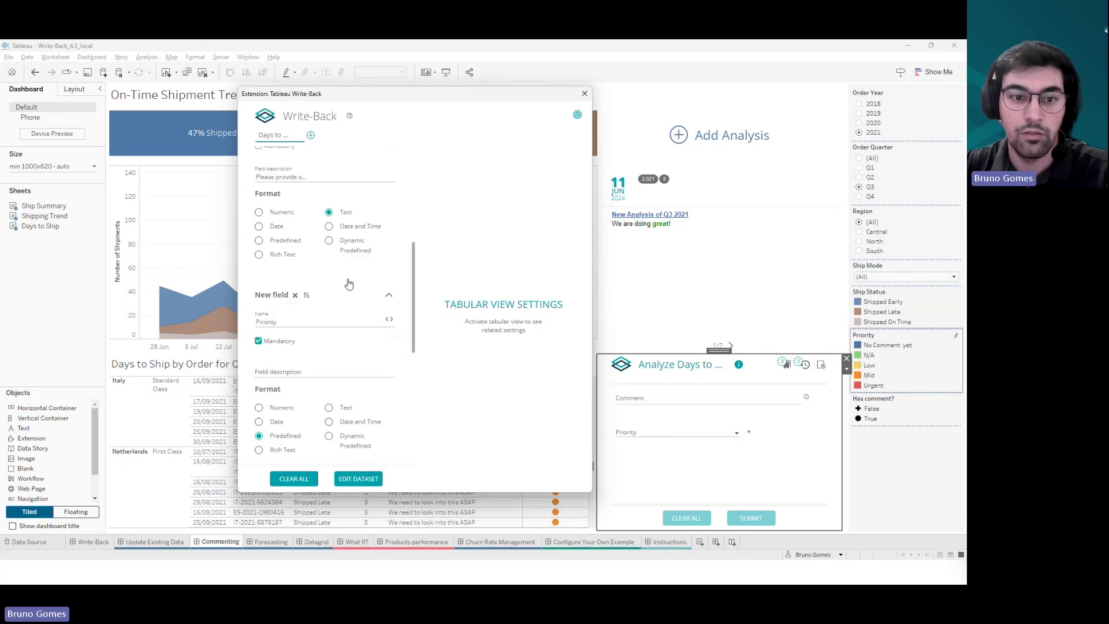
pyautogui.scroll(-2, 349, 283)
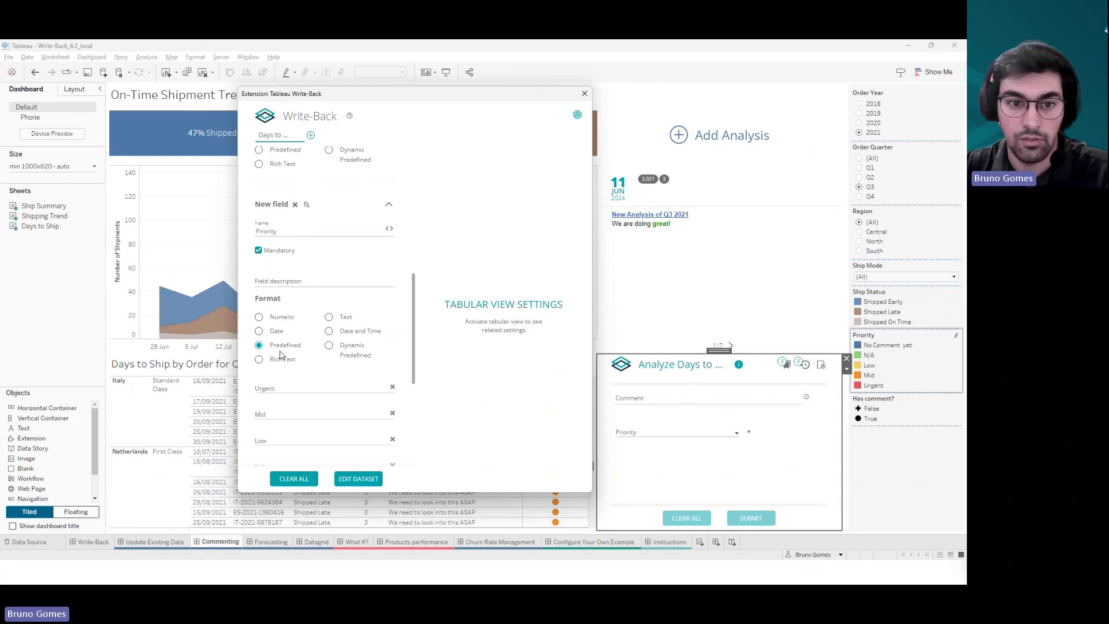
pyautogui.scroll(-2, 291, 347)
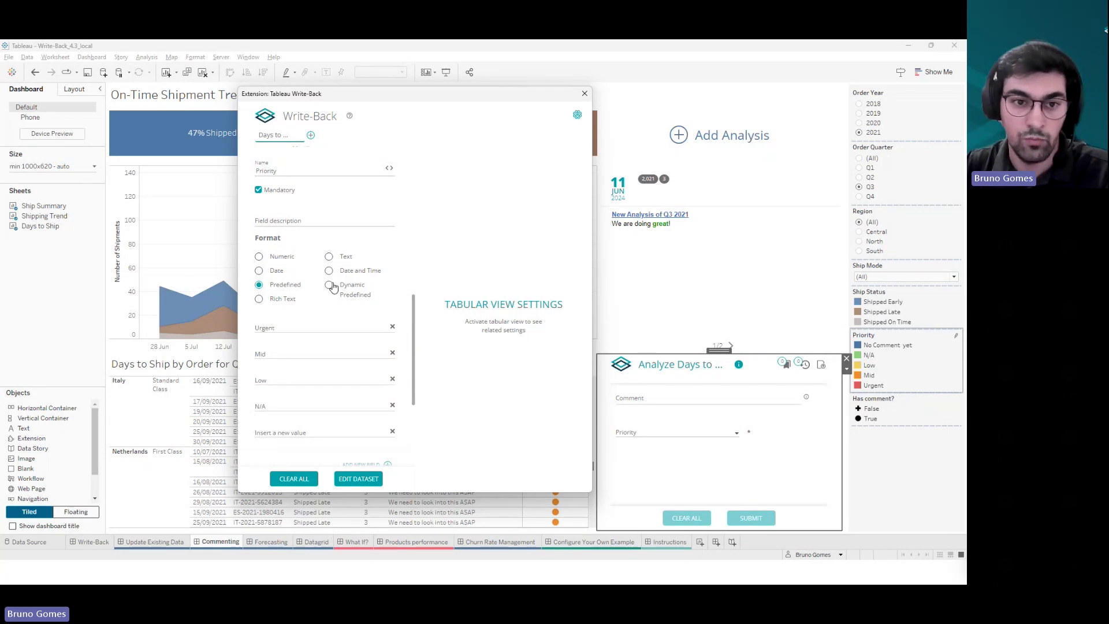
# - Set Priority's format to Dynamic Predefined and list the available workbook parameters
pyautogui.click(330, 286)
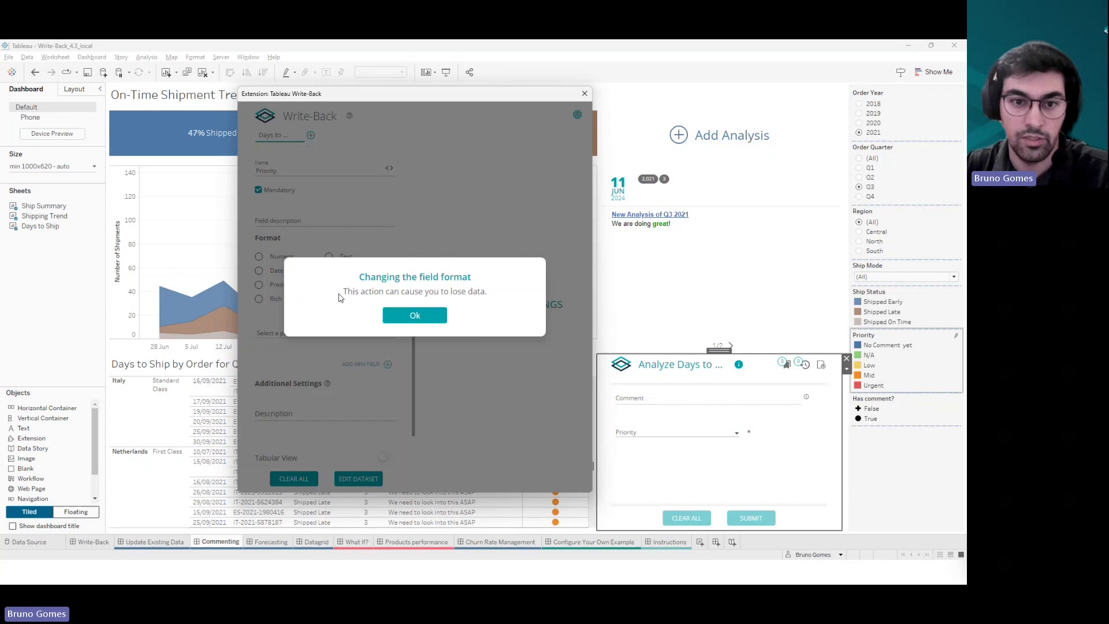
pyautogui.click(410, 315)
pyautogui.click(278, 287)
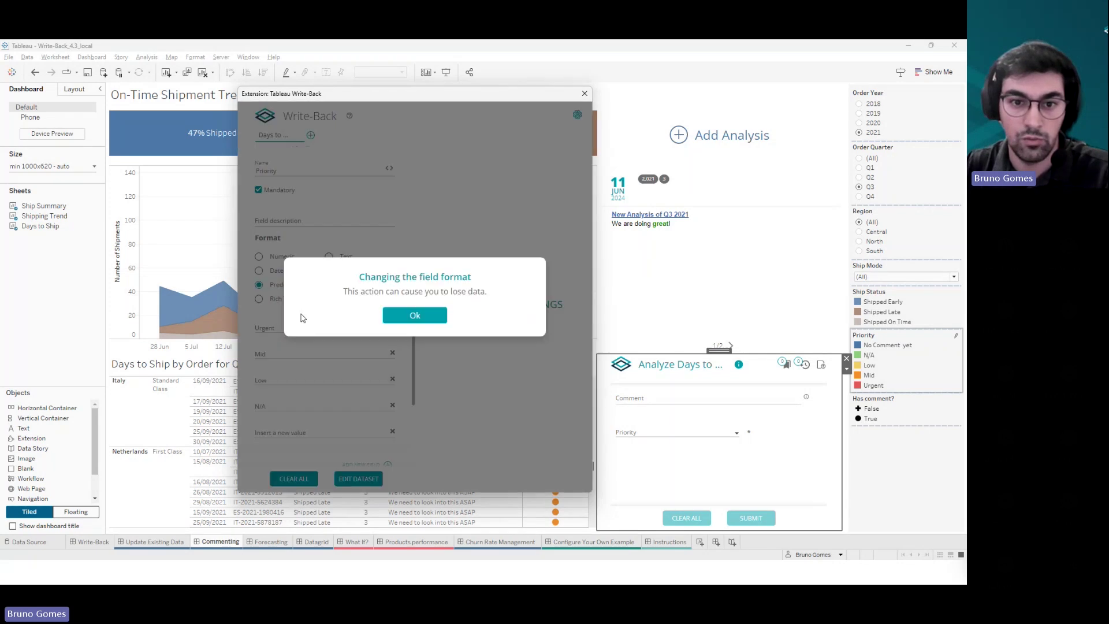
pyautogui.click(432, 320)
pyautogui.click(330, 285)
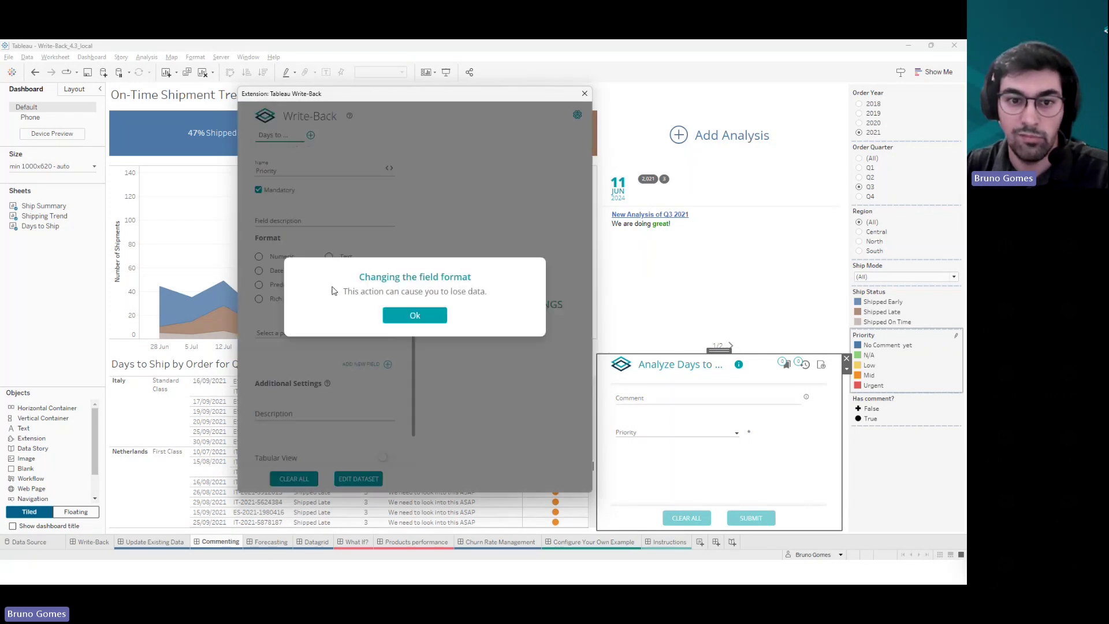
pyautogui.click(425, 318)
pyautogui.click(329, 333)
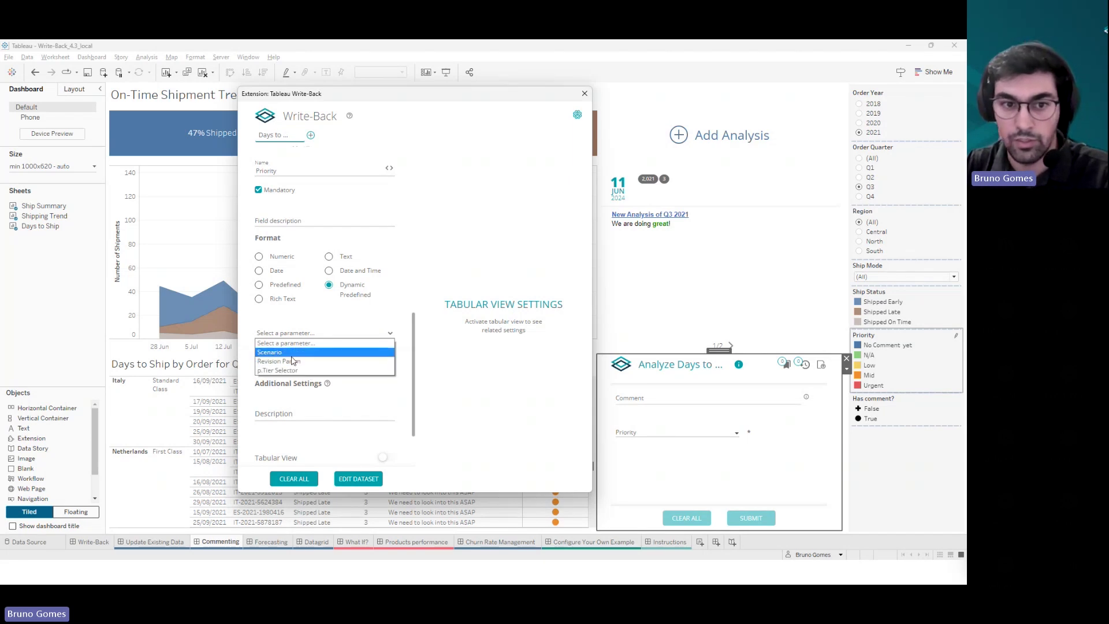
# - Revert Priority to Predefined with Urgent, Mid, Low and N/A values, then view Additional Settings
pyautogui.click(296, 335)
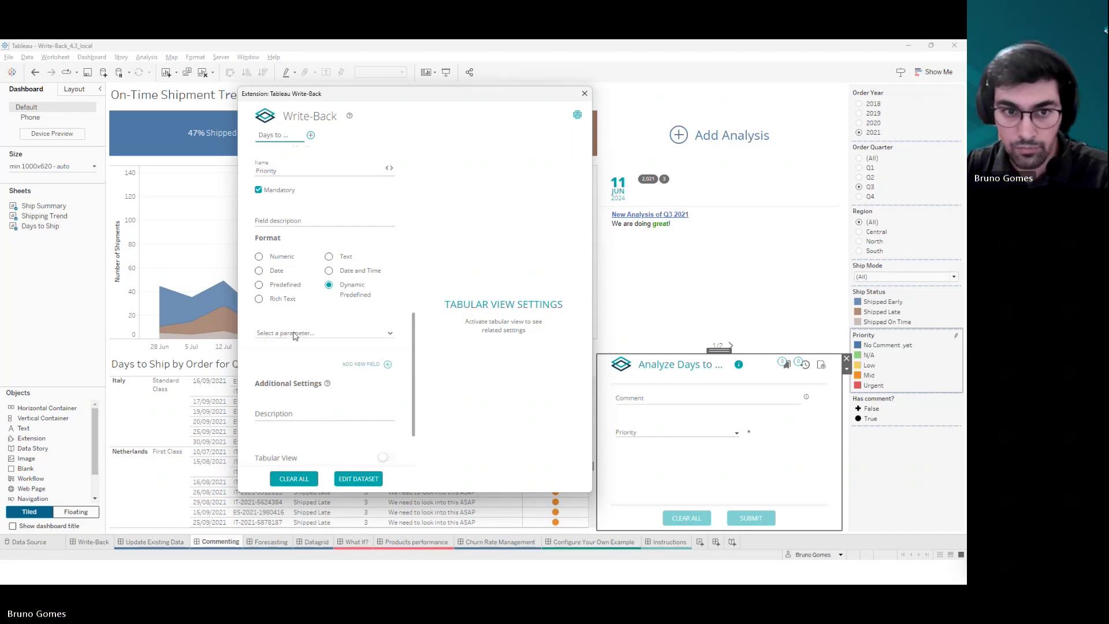
pyautogui.click(275, 289)
pyautogui.click(404, 316)
pyautogui.scroll(-3, 412, 328)
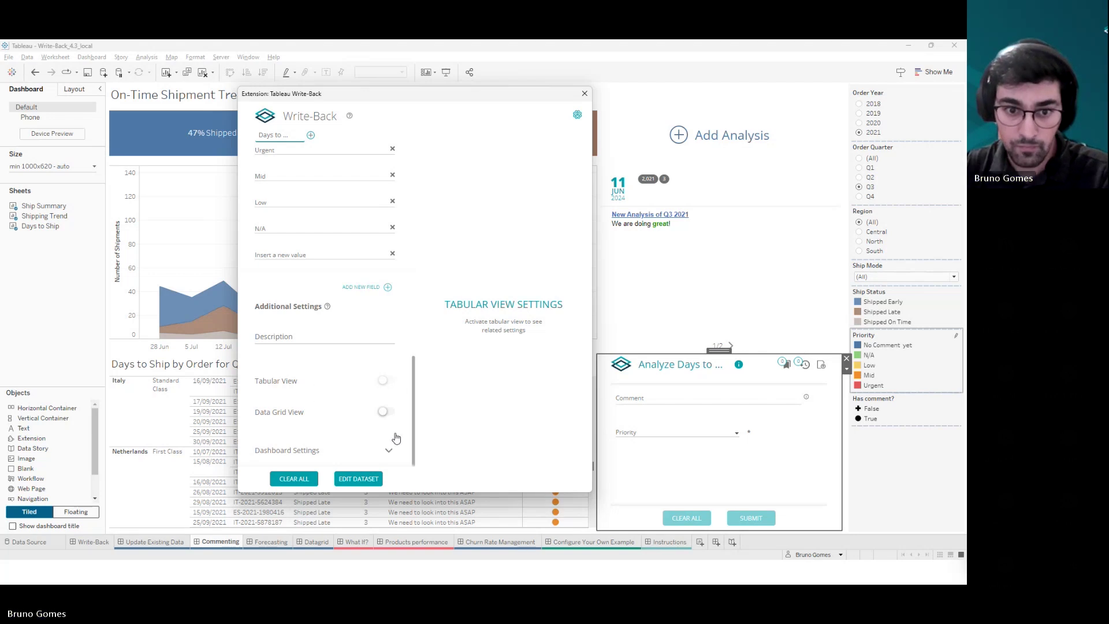
# - Expand Dashboard Settings, keep Days to ship comments as the Auto-Refresh datasource, and move the dialog aside
pyautogui.click(389, 450)
pyautogui.scroll(-4, 389, 449)
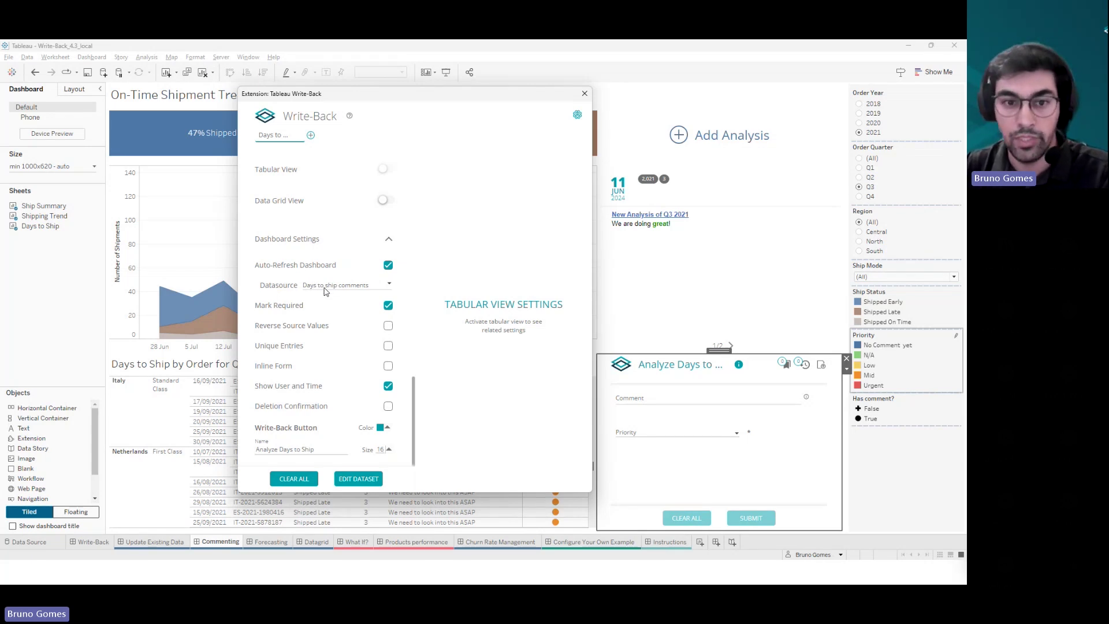
pyautogui.click(388, 286)
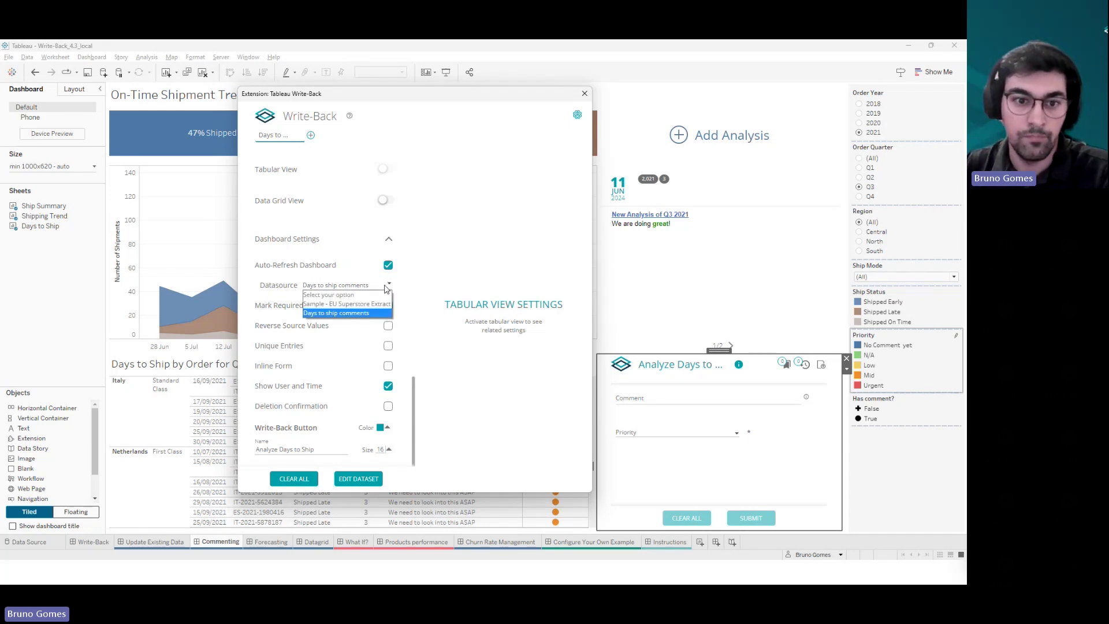
pyautogui.click(386, 289)
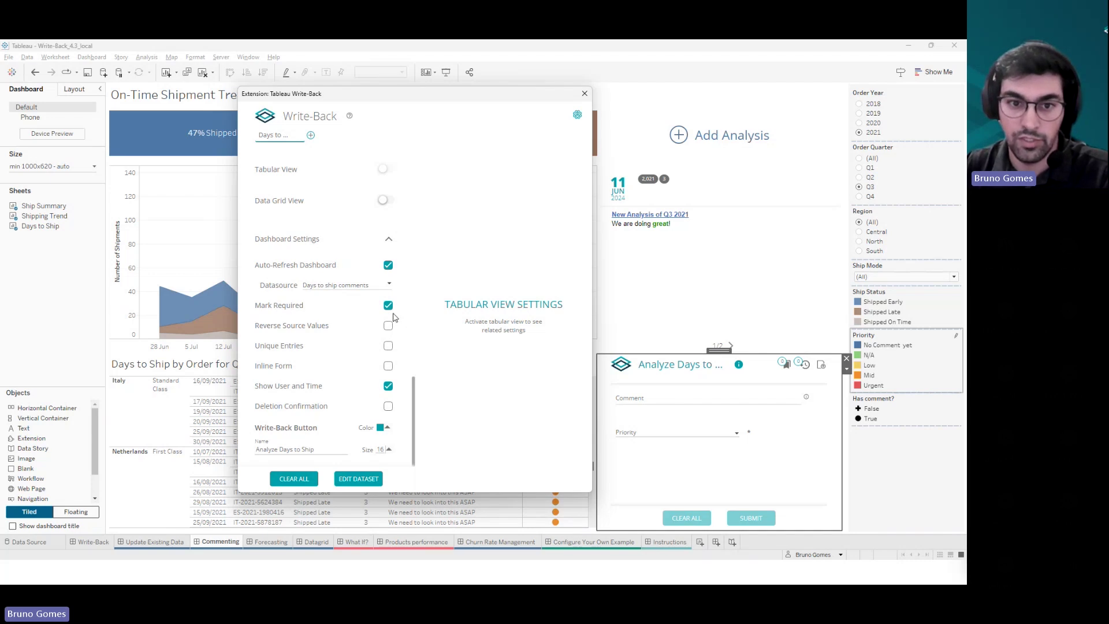
pyautogui.moveTo(460, 94); pyautogui.dragTo(322, 94)
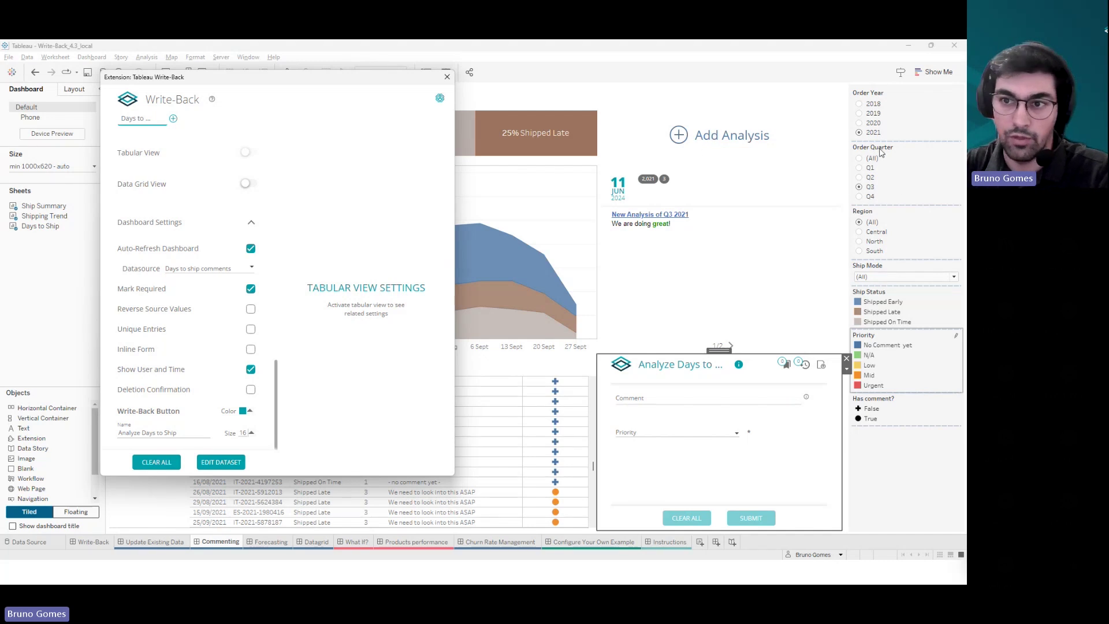
# - Close the Write-Back settings, open and dismiss Add Analysis, and filter Order Quarter to Q1
pyautogui.click(447, 77)
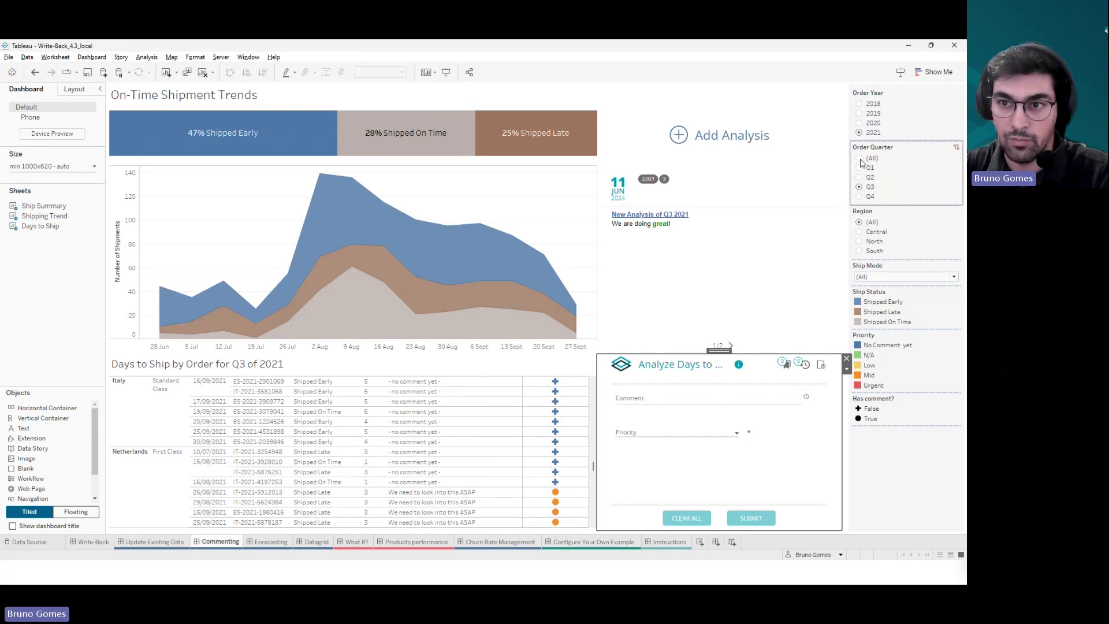
pyautogui.click(860, 158)
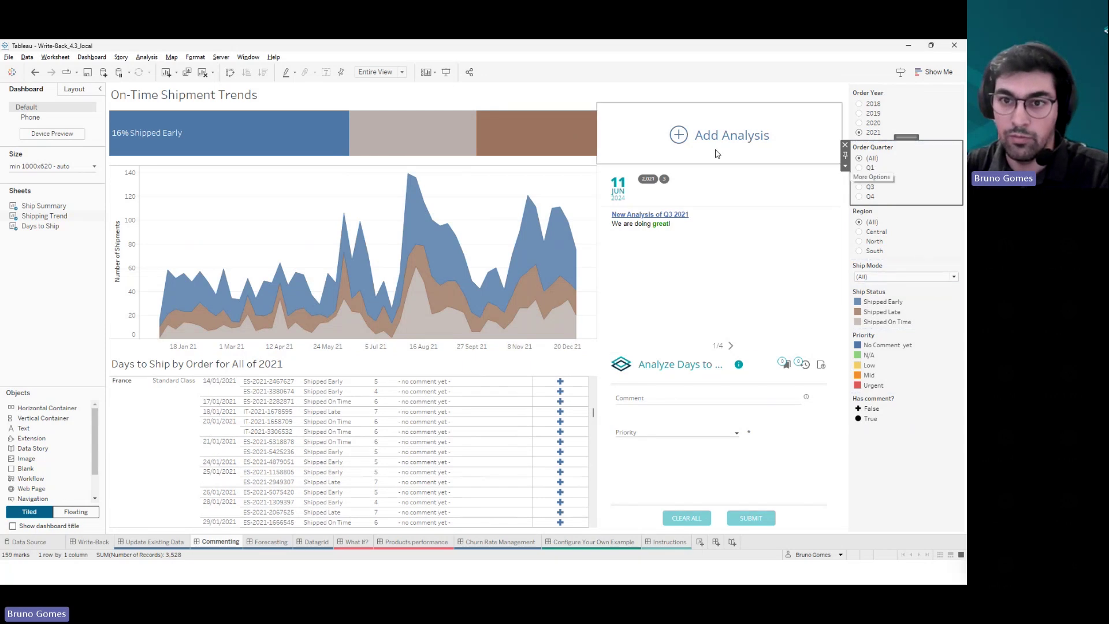
pyautogui.click(680, 135)
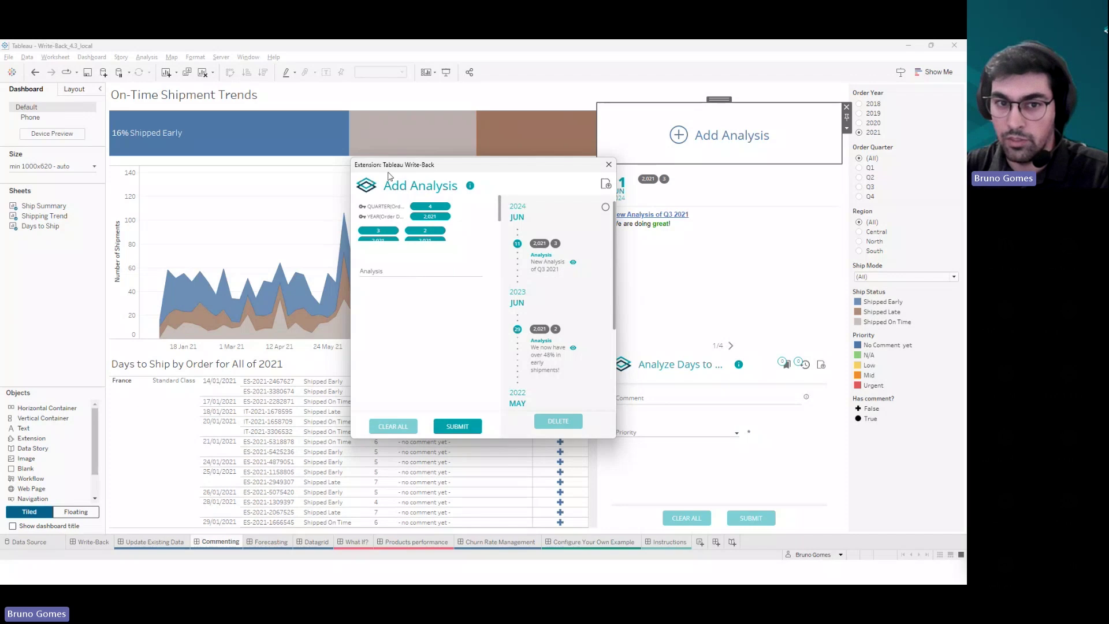
pyautogui.click(416, 271)
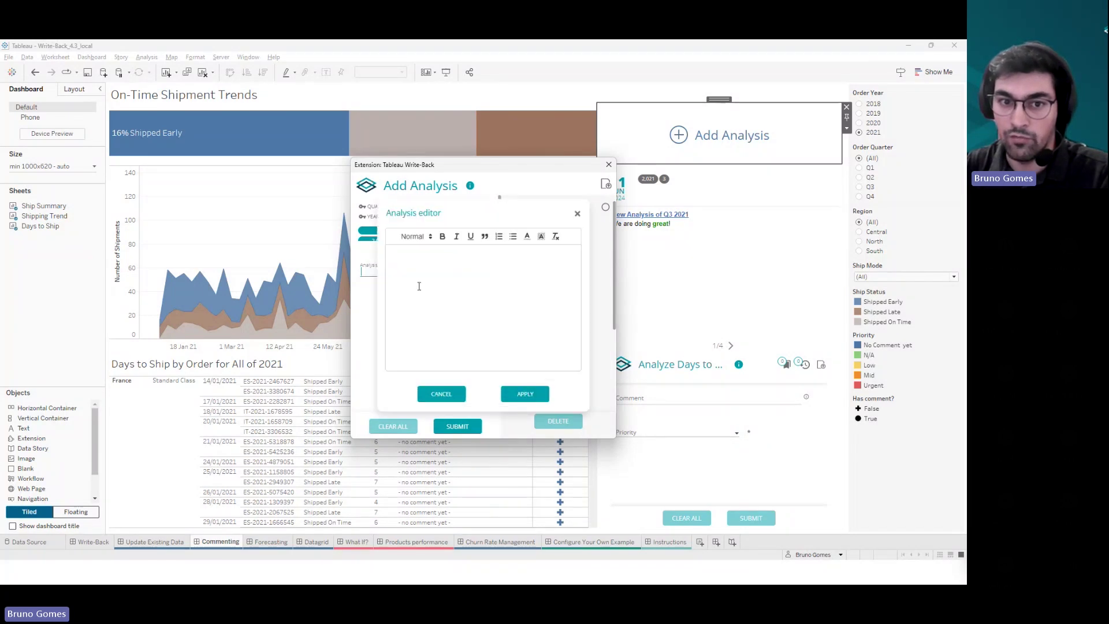
pyautogui.click(427, 291)
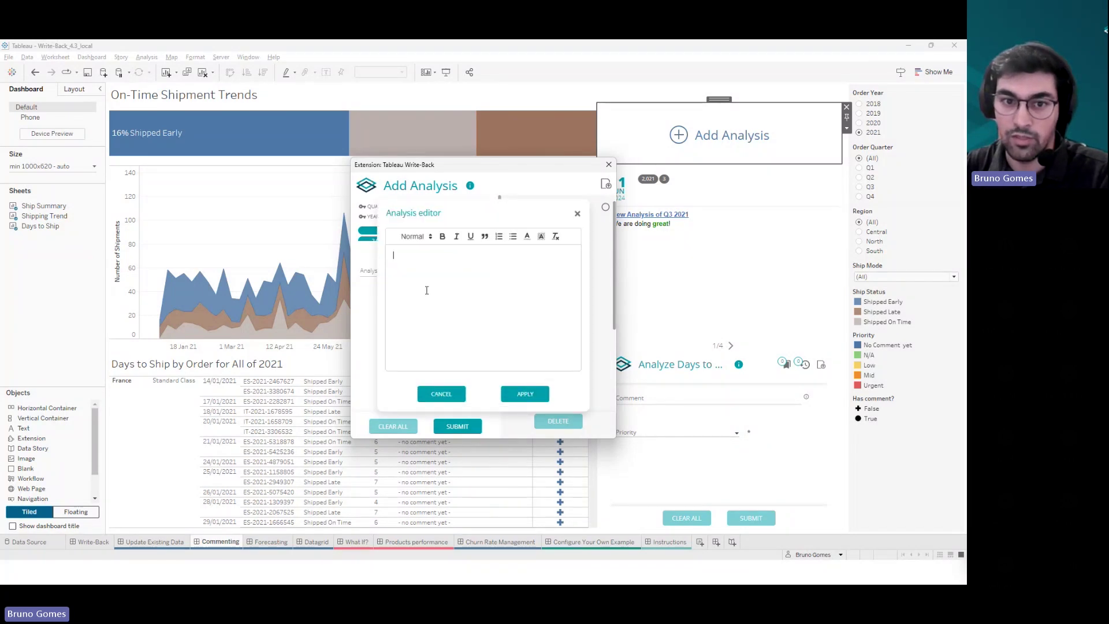
pyautogui.click(578, 215)
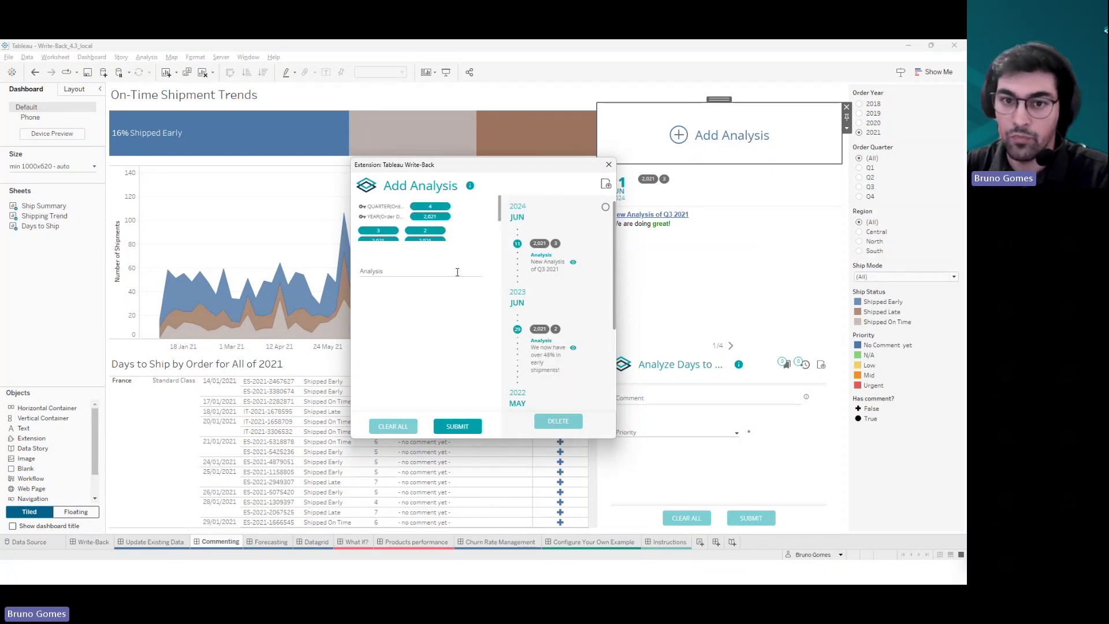
pyautogui.click(610, 165)
pyautogui.click(859, 168)
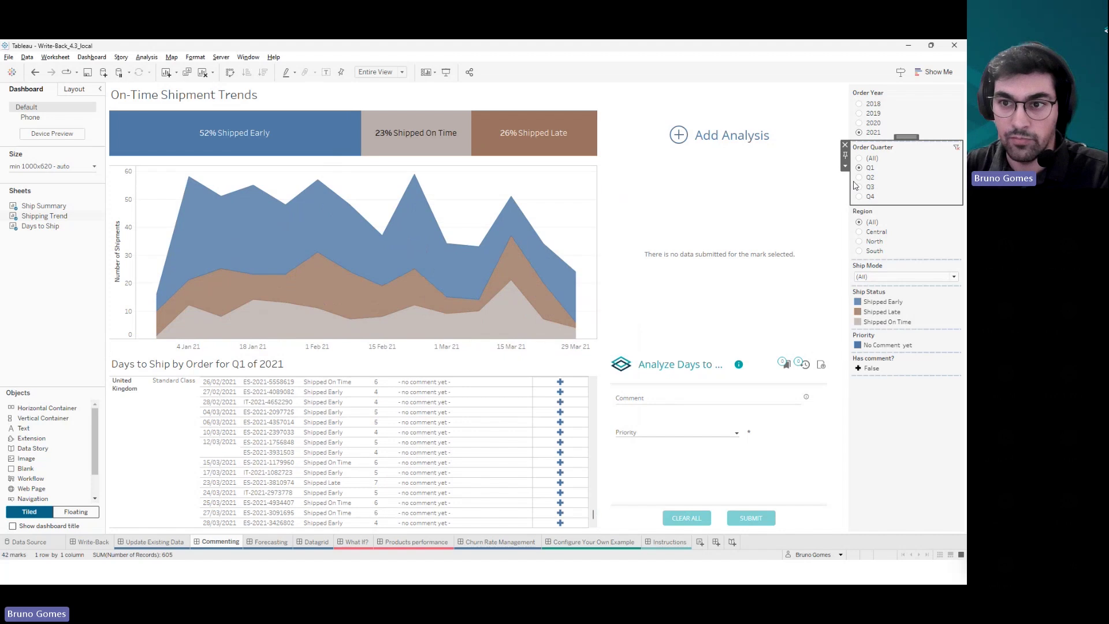
# - Filter the Commenting dashboard to Q3 2021, briefly opening Add Analysis and toggling one order's mark
pyautogui.click(860, 187)
pyautogui.click(686, 137)
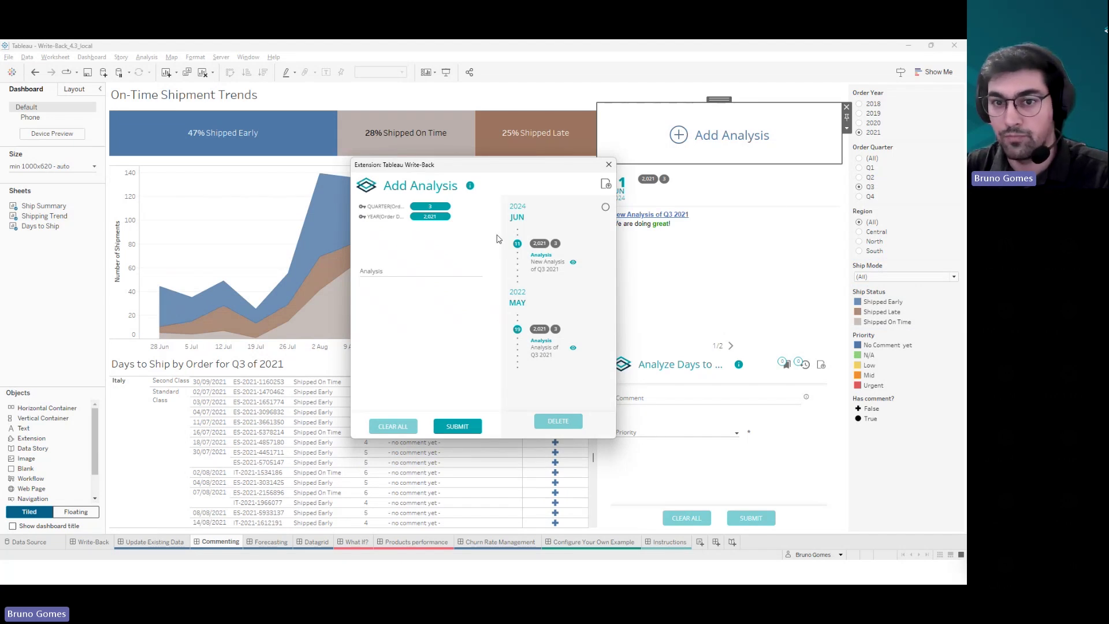
pyautogui.click(609, 165)
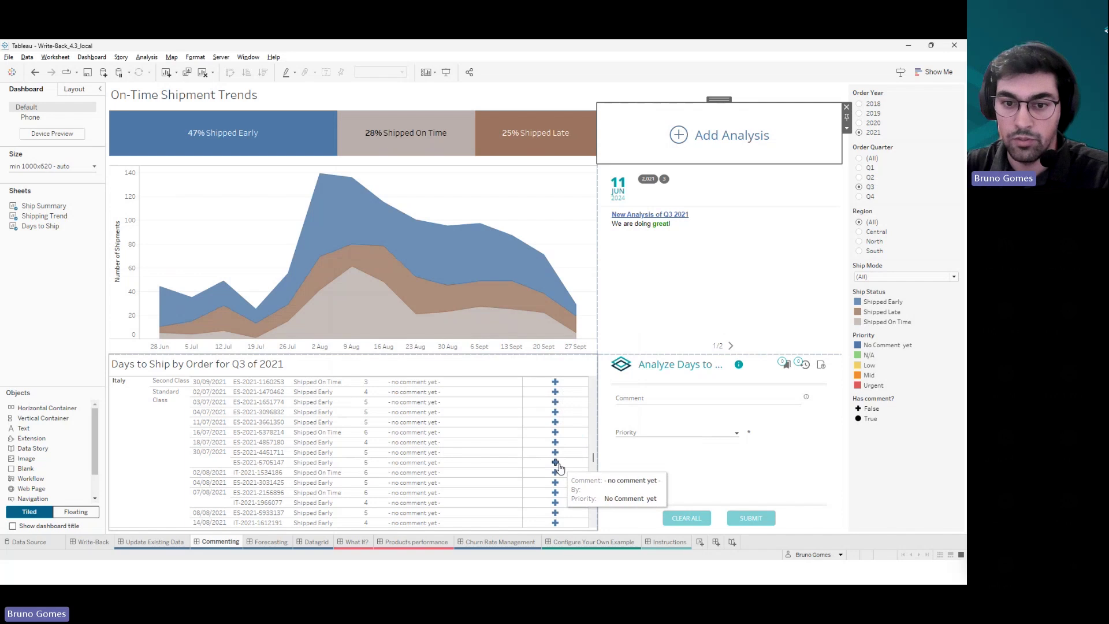
pyautogui.click(557, 465)
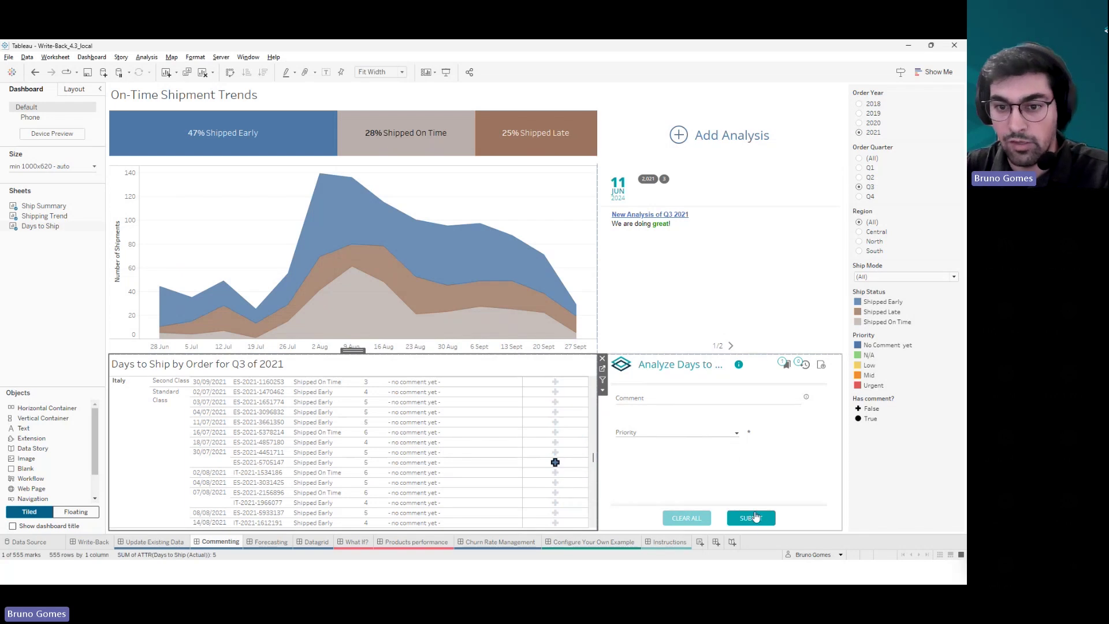
pyautogui.click(556, 462)
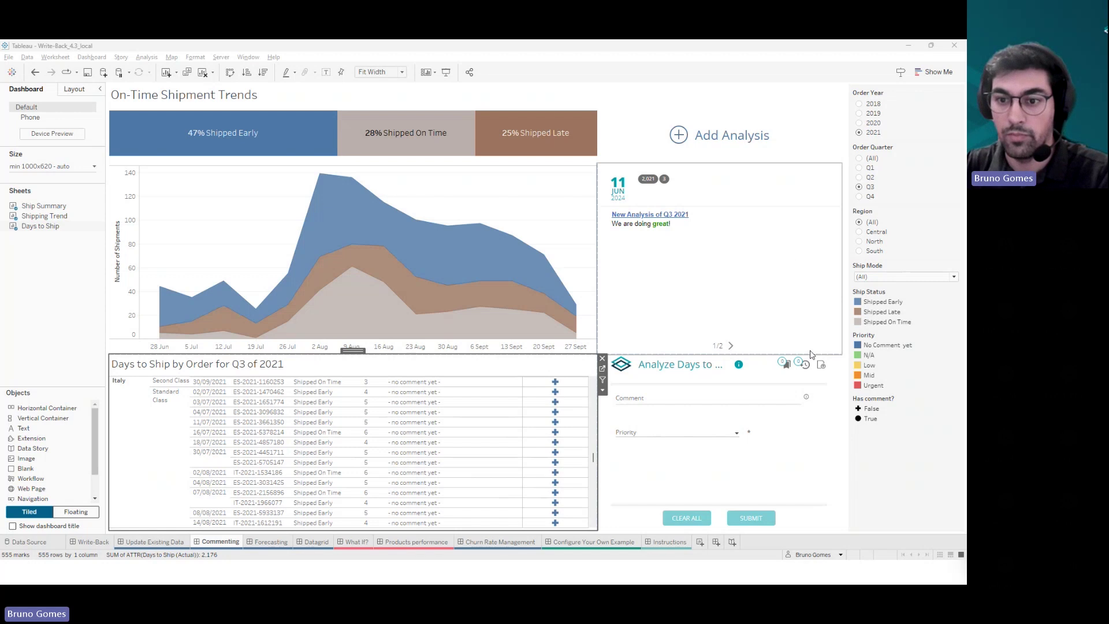
pyautogui.click(825, 373)
pyautogui.click(847, 370)
# - Open the Write-Back Configure dialog and expand Dashboard Settings, showing Auto-Refresh, Mark Required and Inline Form enabled
pyautogui.click(875, 380)
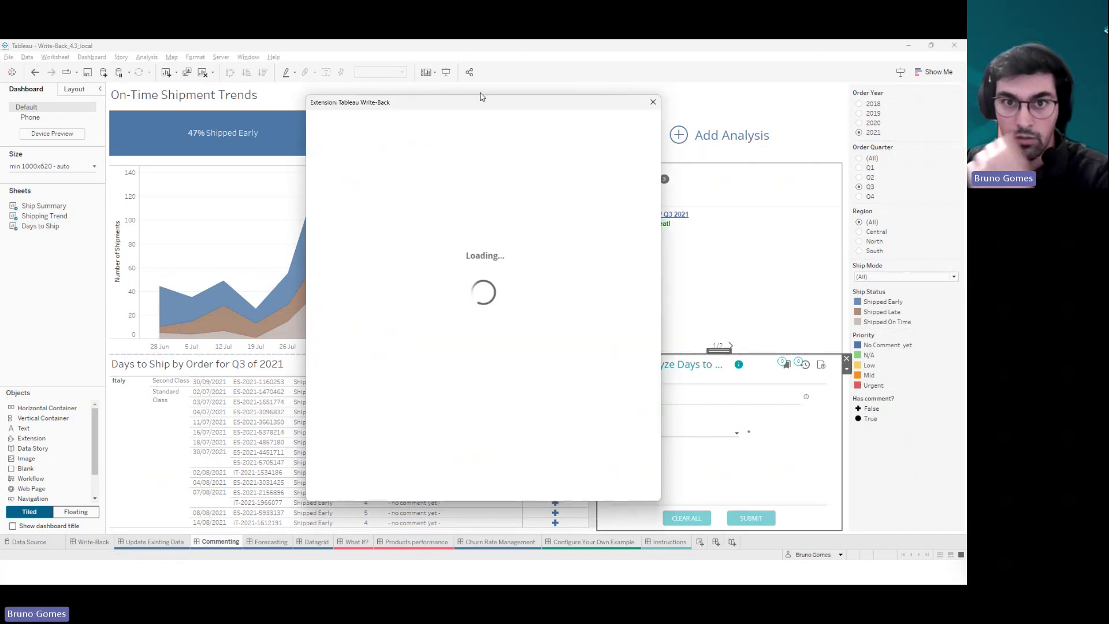
pyautogui.moveTo(477, 105); pyautogui.dragTo(397, 65)
pyautogui.scroll(-10, 401, 240)
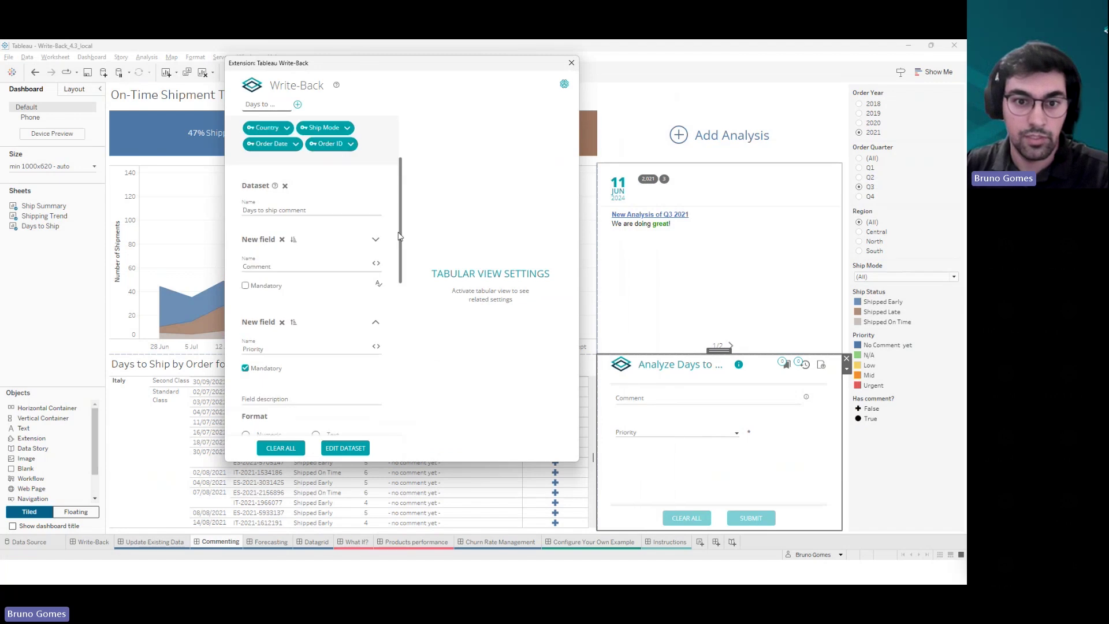
pyautogui.click(377, 421)
pyautogui.scroll(-5, 378, 404)
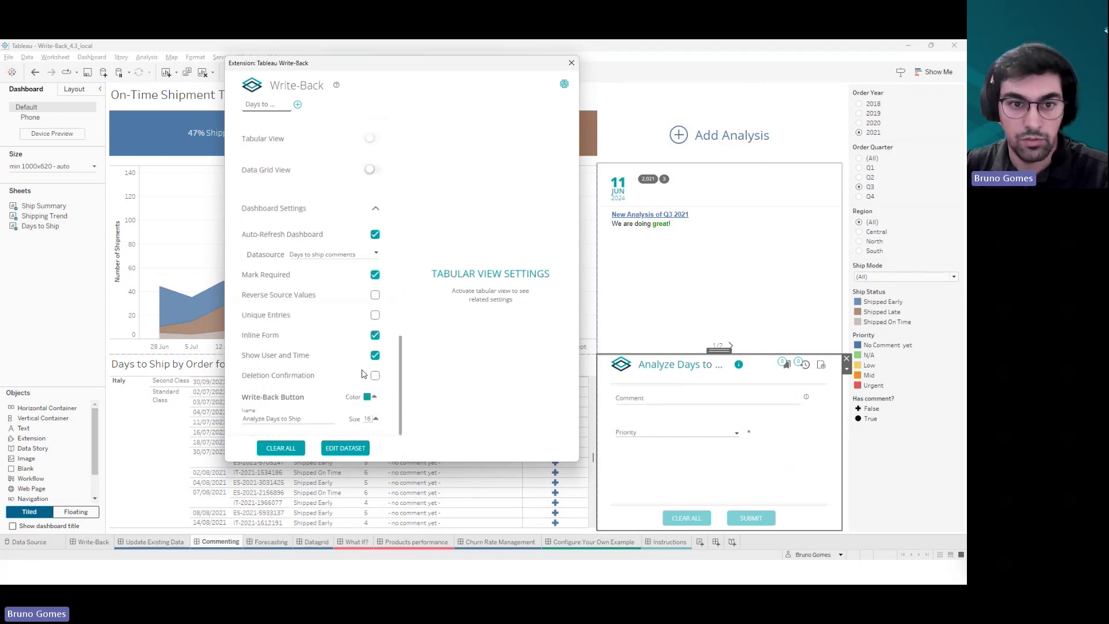
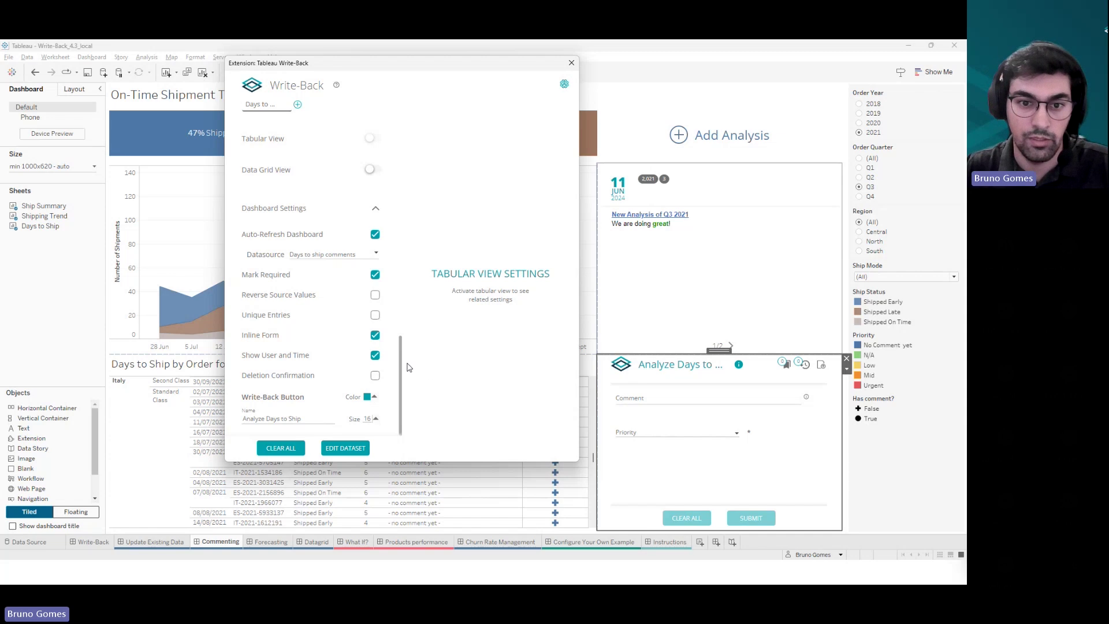
# - Tick Deletion Confirmation under Dashboard Settings so deleting a record requires confirmation
pyautogui.moveTo(405, 368); pyautogui.dragTo(385, 165)
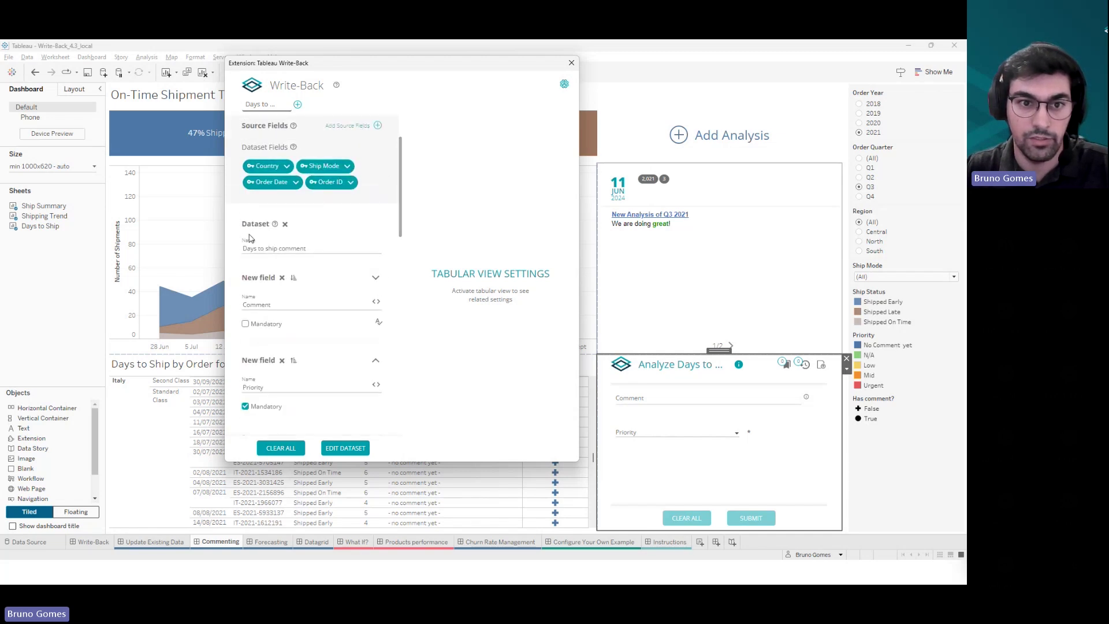
pyautogui.moveTo(401, 208); pyautogui.dragTo(402, 460)
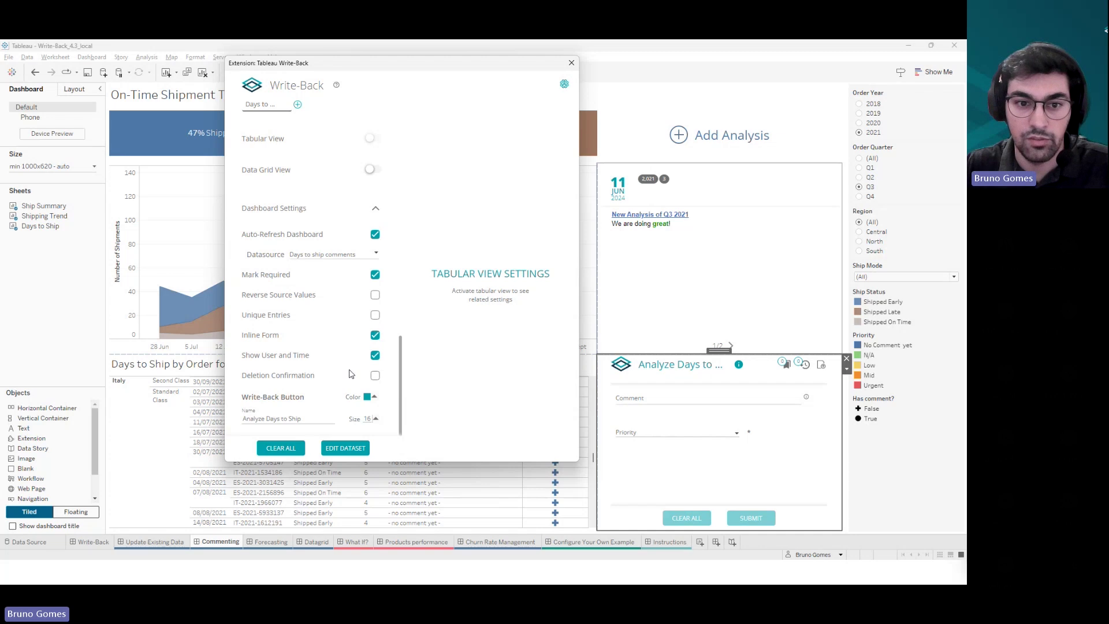
pyautogui.click(375, 376)
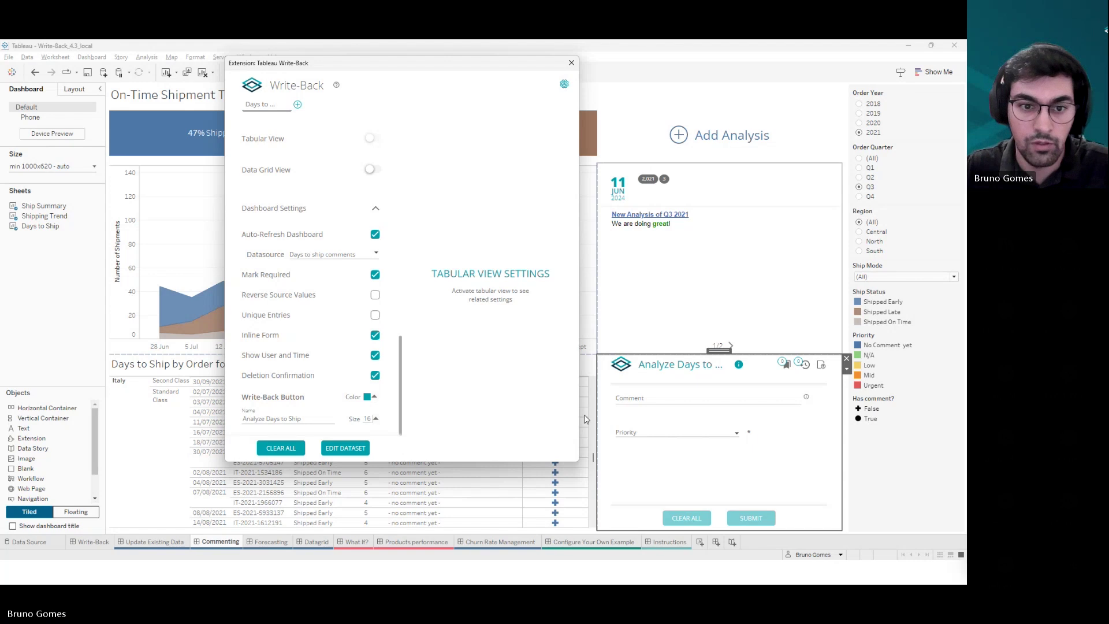
# - Apply the Write-Back settings and return to the Commenting dashboard
pyautogui.click(345, 449)
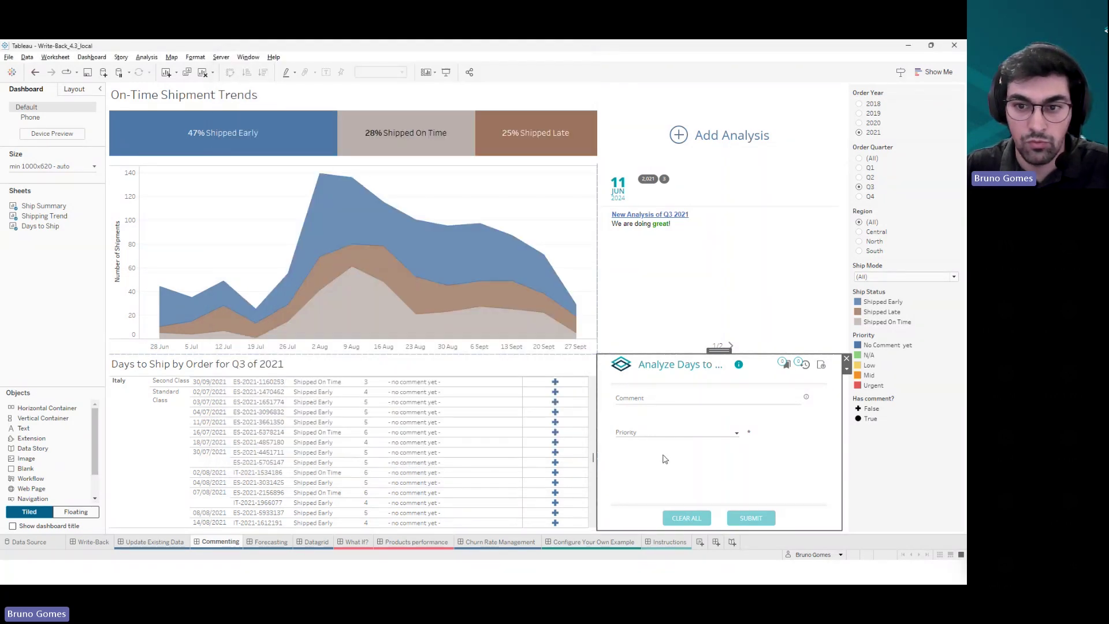
pyautogui.scroll(8, 574, 434)
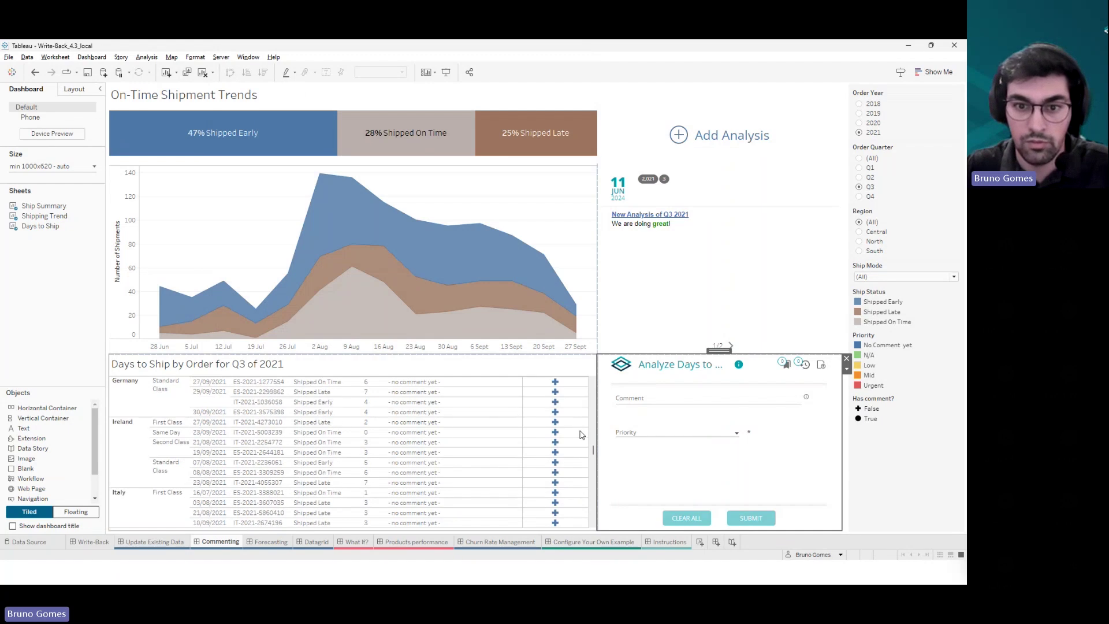
pyautogui.scroll(-4, 581, 434)
pyautogui.scroll(-6, 576, 433)
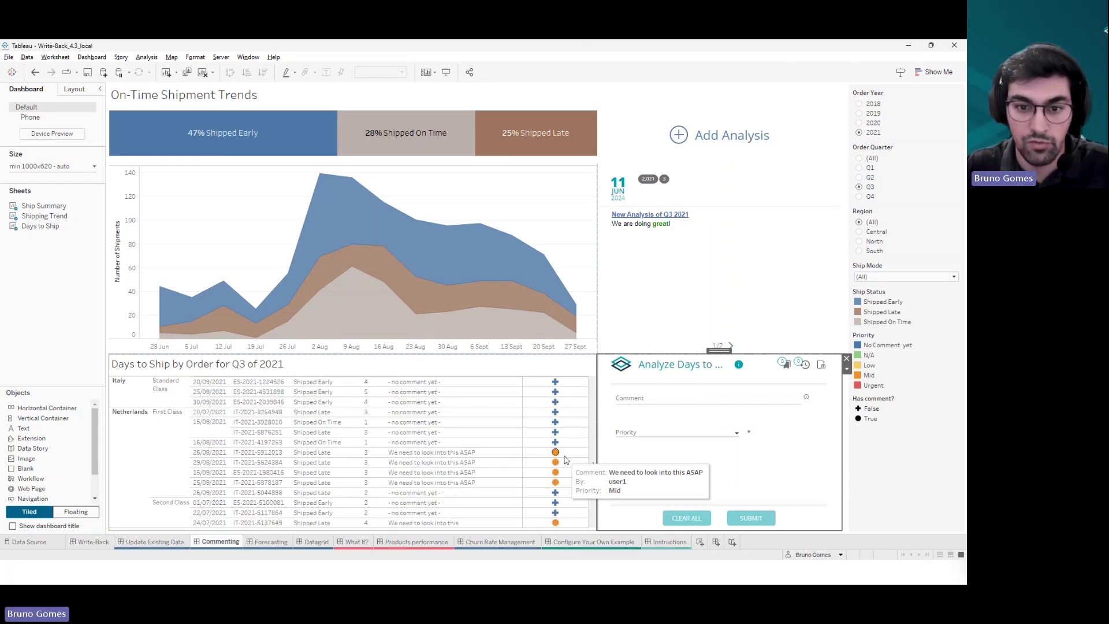
pyautogui.scroll(1, 556, 483)
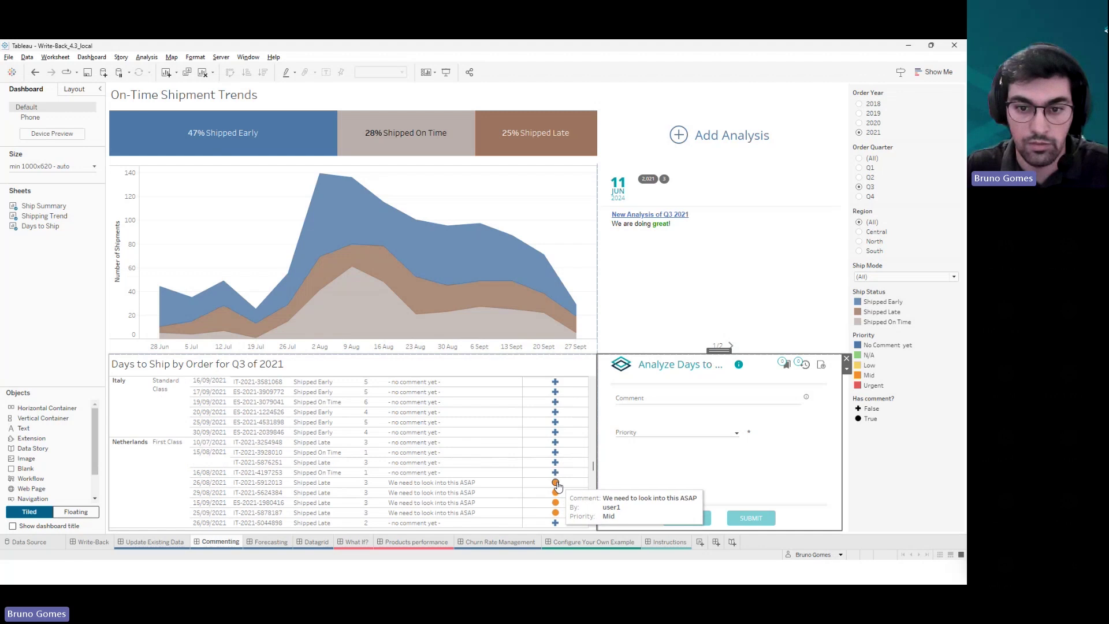
# - Open the 26/08/2021 Netherlands order's comment history, attempt deleting its comment, then answer No
pyautogui.click(556, 483)
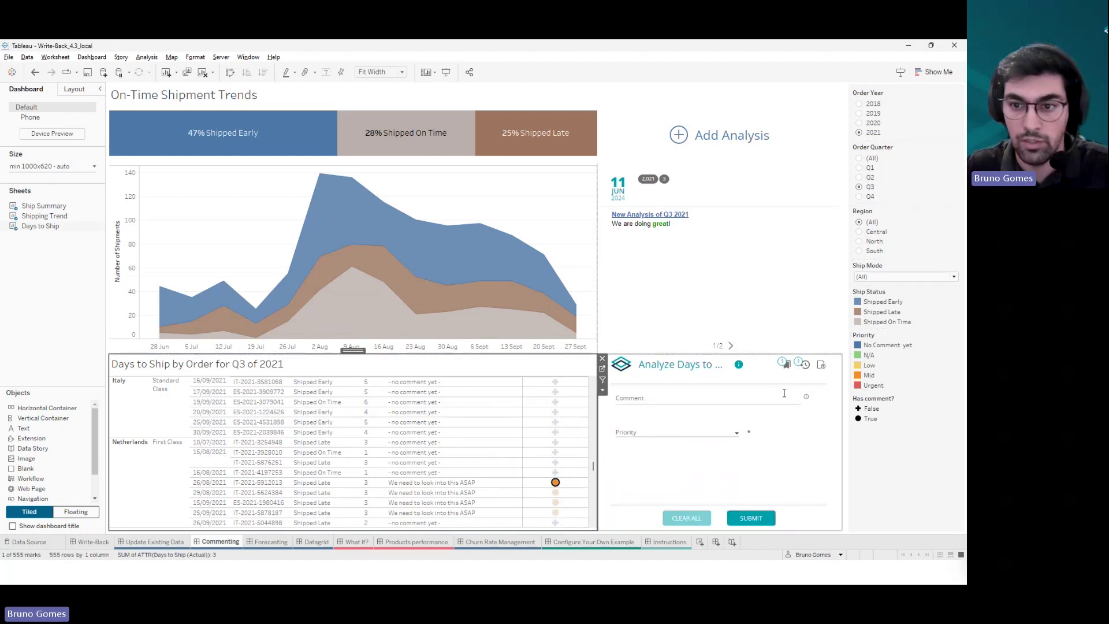
pyautogui.click(808, 371)
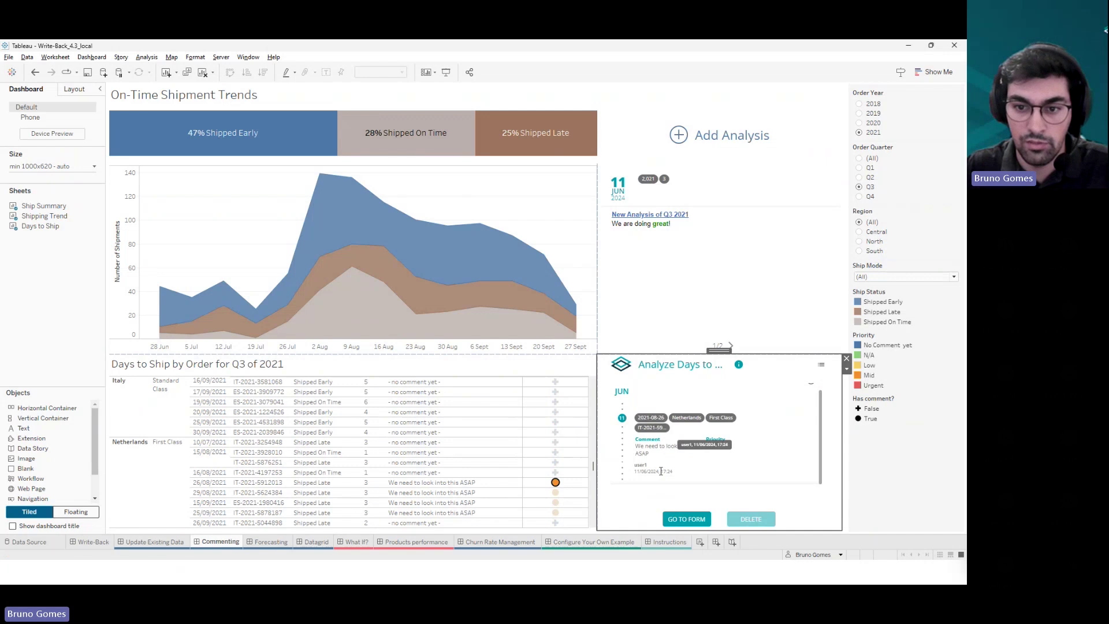
pyautogui.click(812, 419)
pyautogui.click(751, 520)
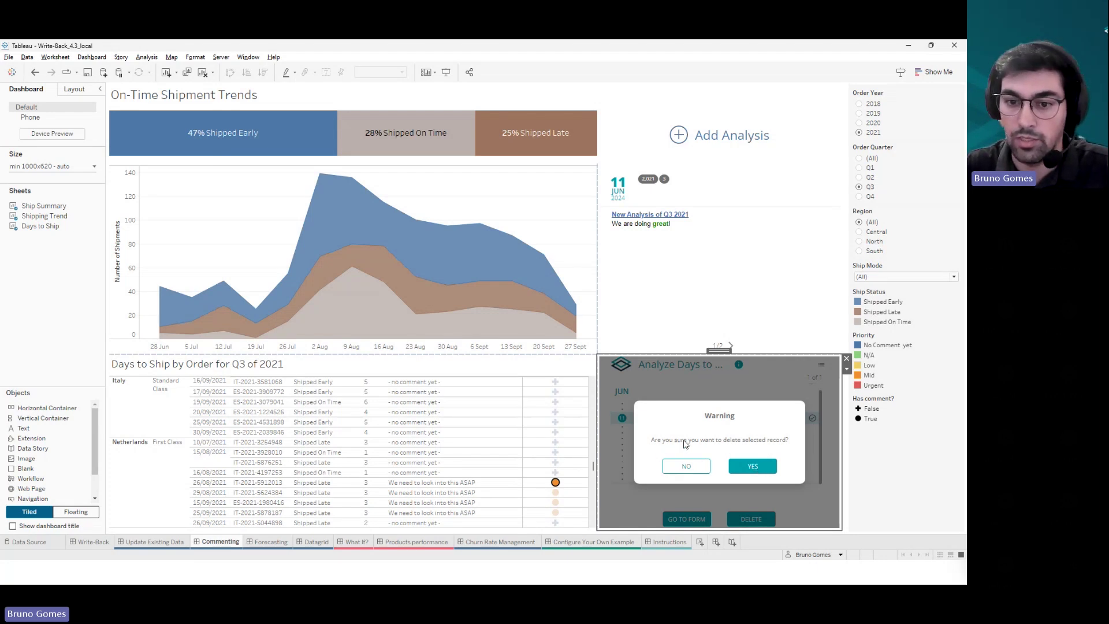
pyautogui.click(684, 468)
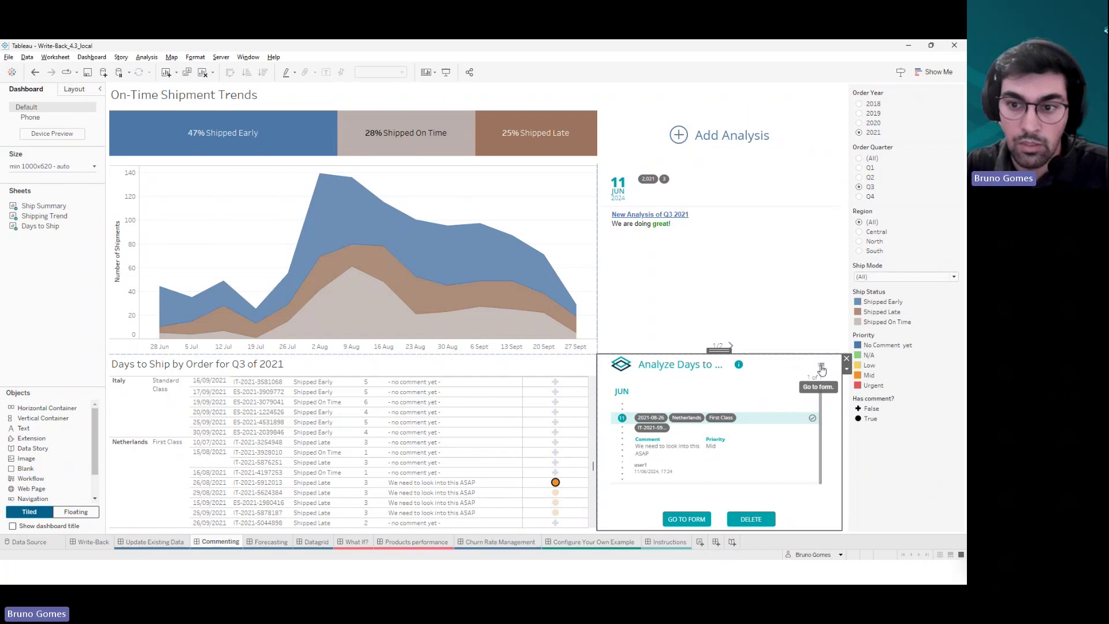
# - Load the order's comment into the edit form, then deselect the order to clear it
pyautogui.click(822, 368)
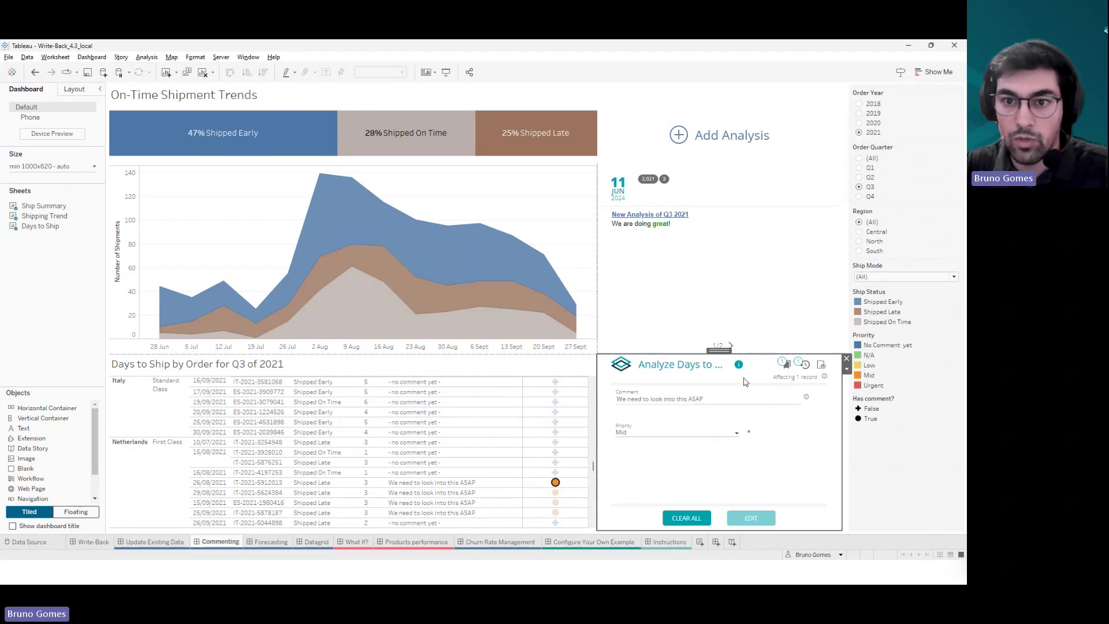
pyautogui.moveTo(825, 377)
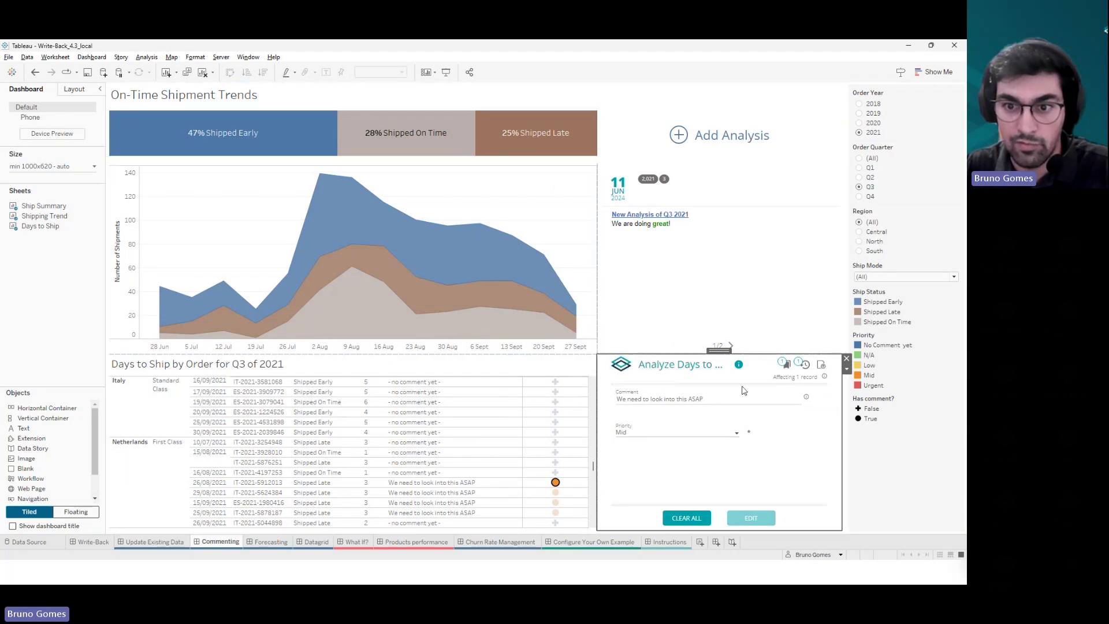
pyautogui.click(556, 483)
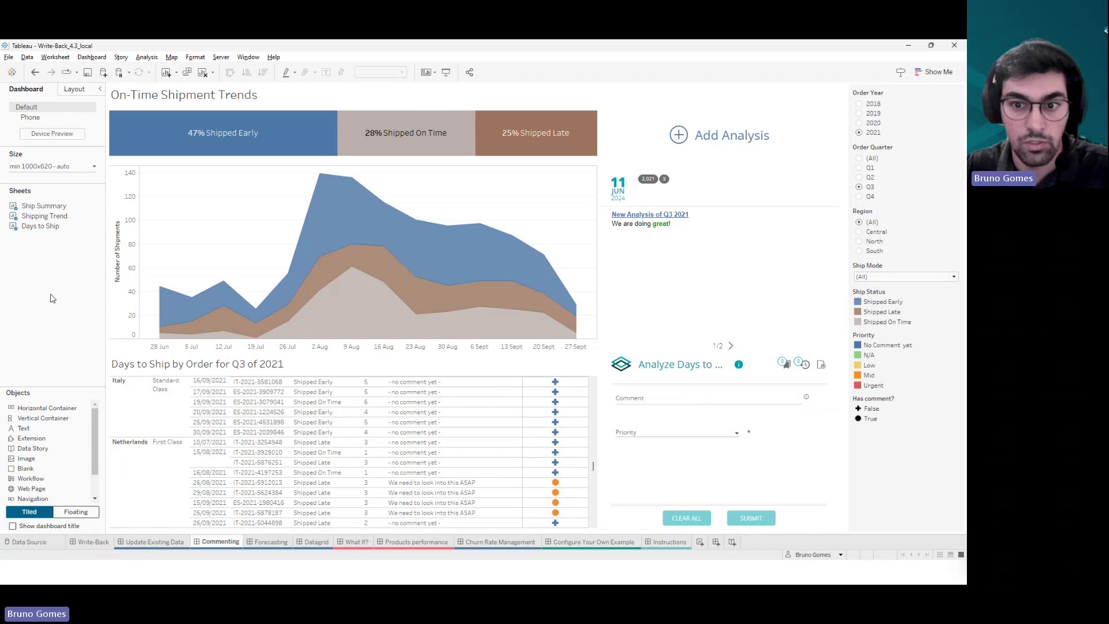
# - Select the comment extension's dashboard zone and open its options dropdown
pyautogui.click(757, 398)
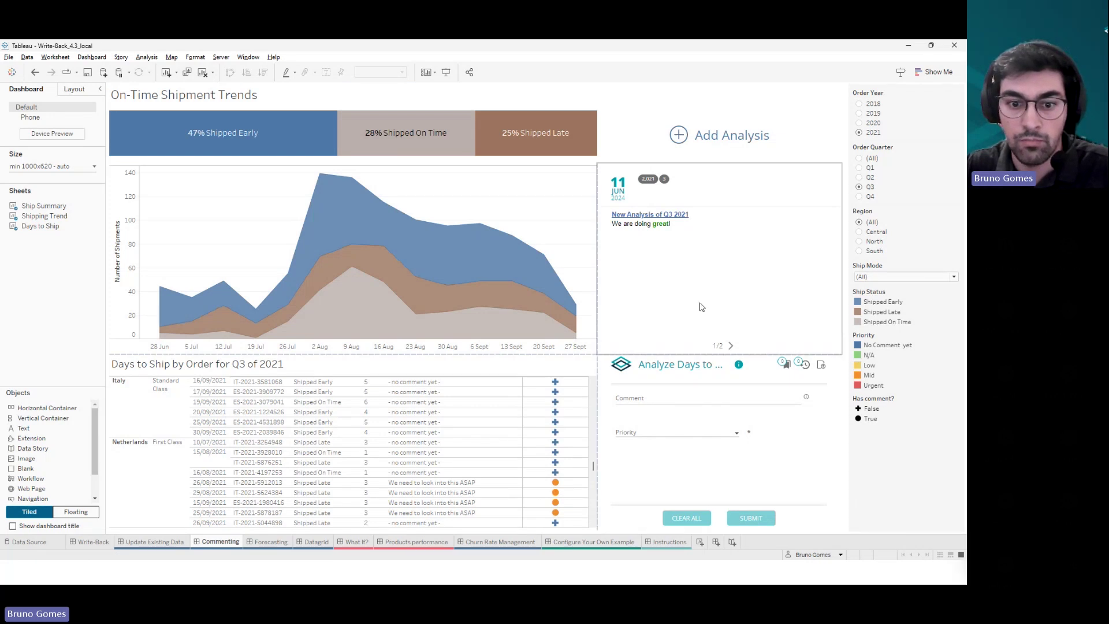
pyautogui.click(844, 386)
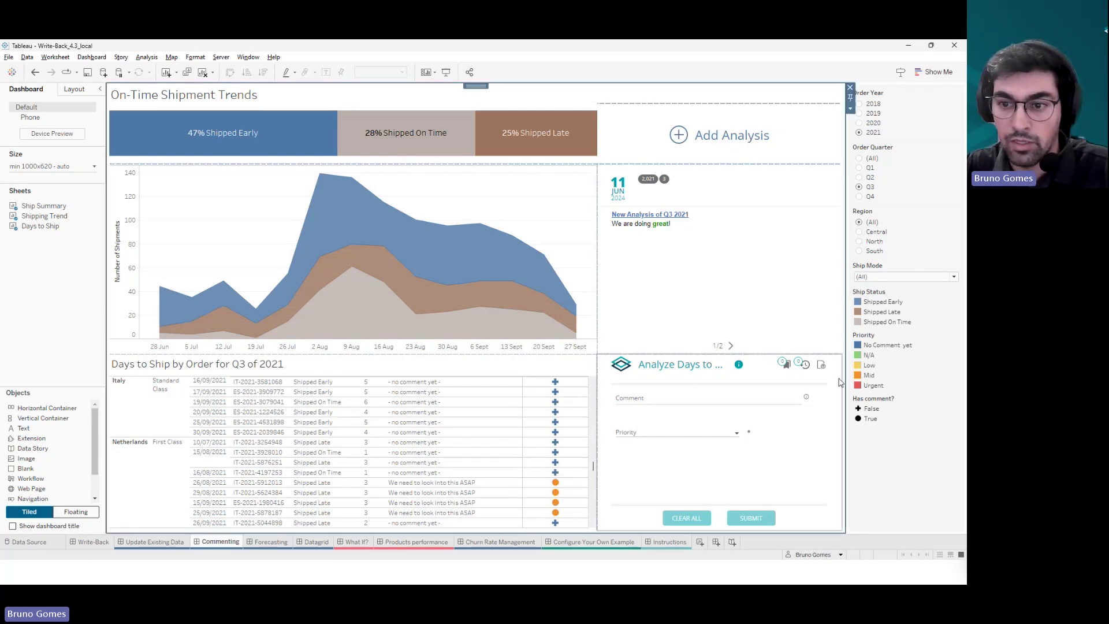
pyautogui.click(844, 385)
pyautogui.click(847, 371)
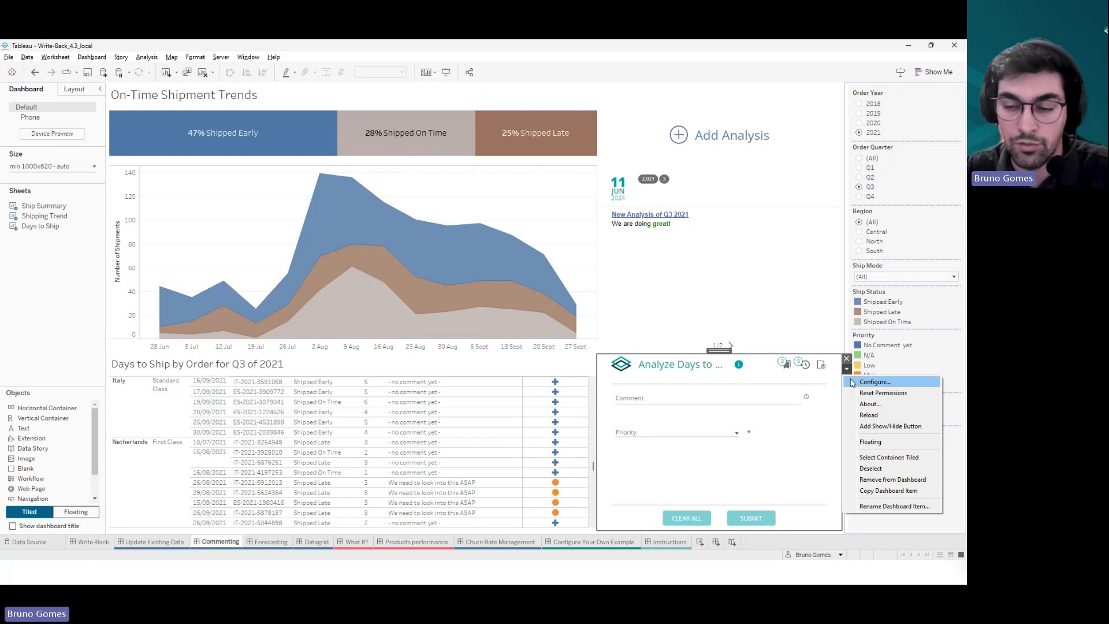
# - Open the Days to ship comment dataset permissions from Configure, accepting the warning
pyautogui.click(857, 382)
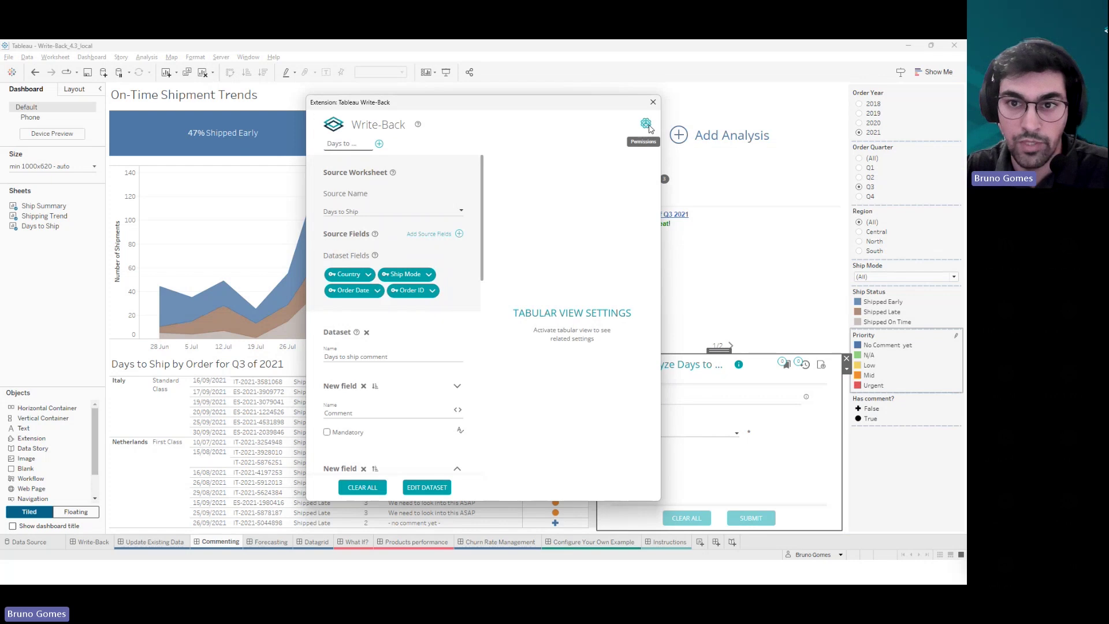
pyautogui.click(646, 124)
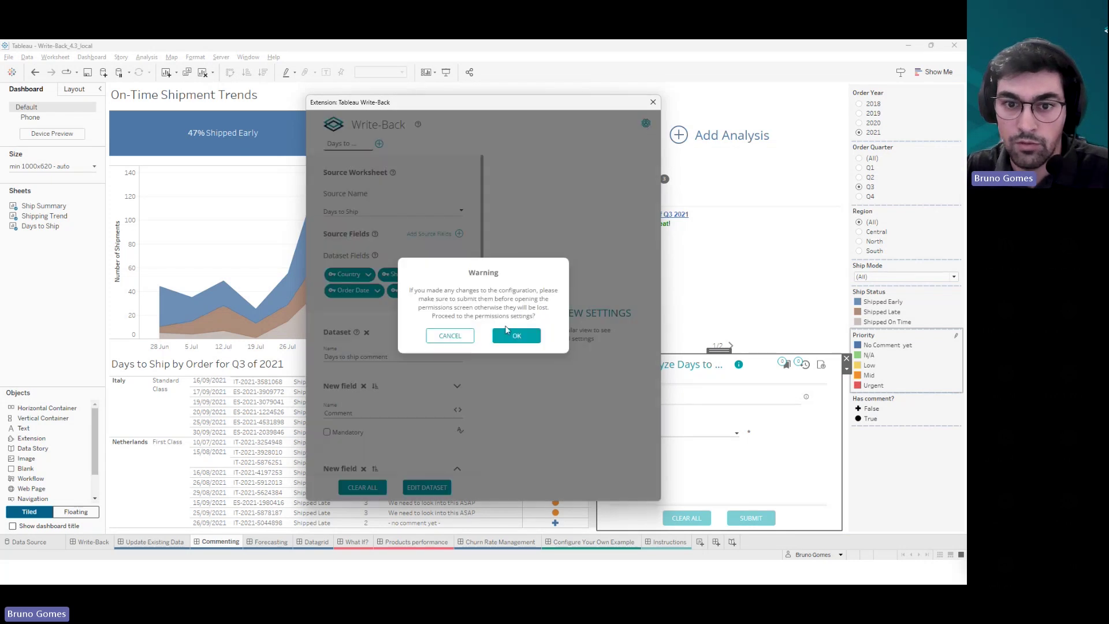
pyautogui.click(512, 332)
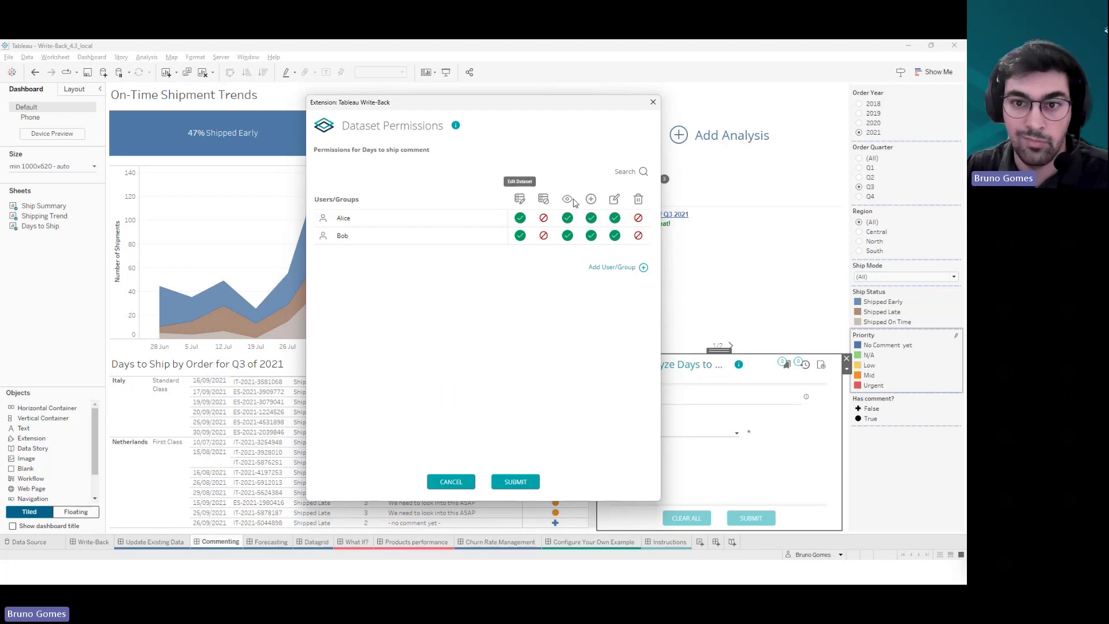
# - Add the All Users group to the Days to ship comment dataset permissions
pyautogui.click(630, 275)
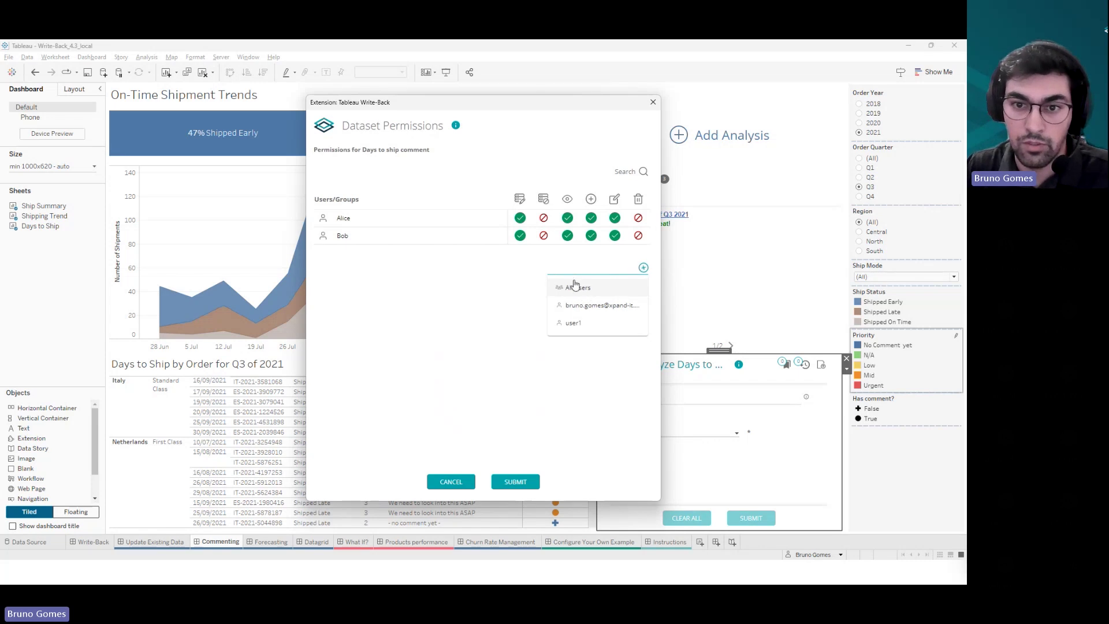
pyautogui.click(576, 287)
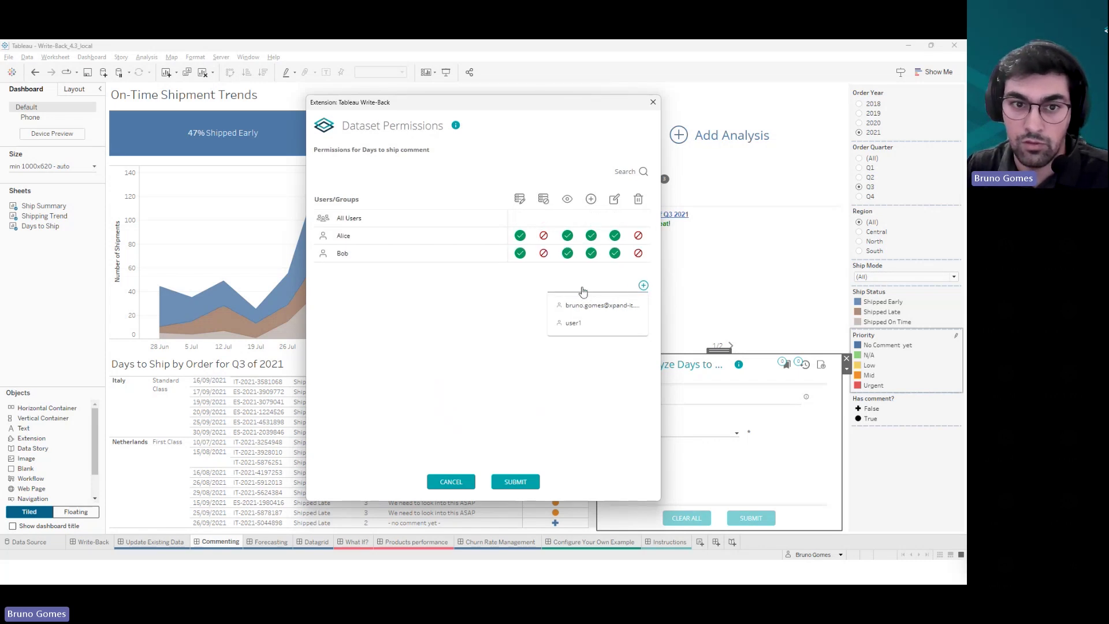
pyautogui.click(486, 299)
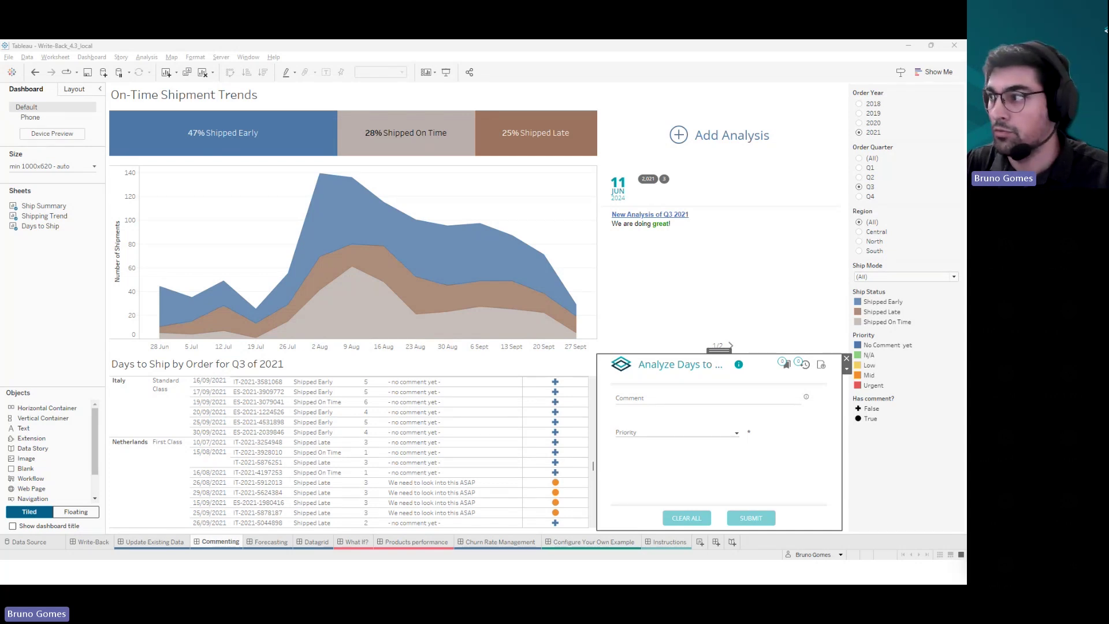
# - Switch to the browser, sign in to Write-Back Manager and open Authorization > Groups
pyautogui.hotkey('alt', 'Tab')
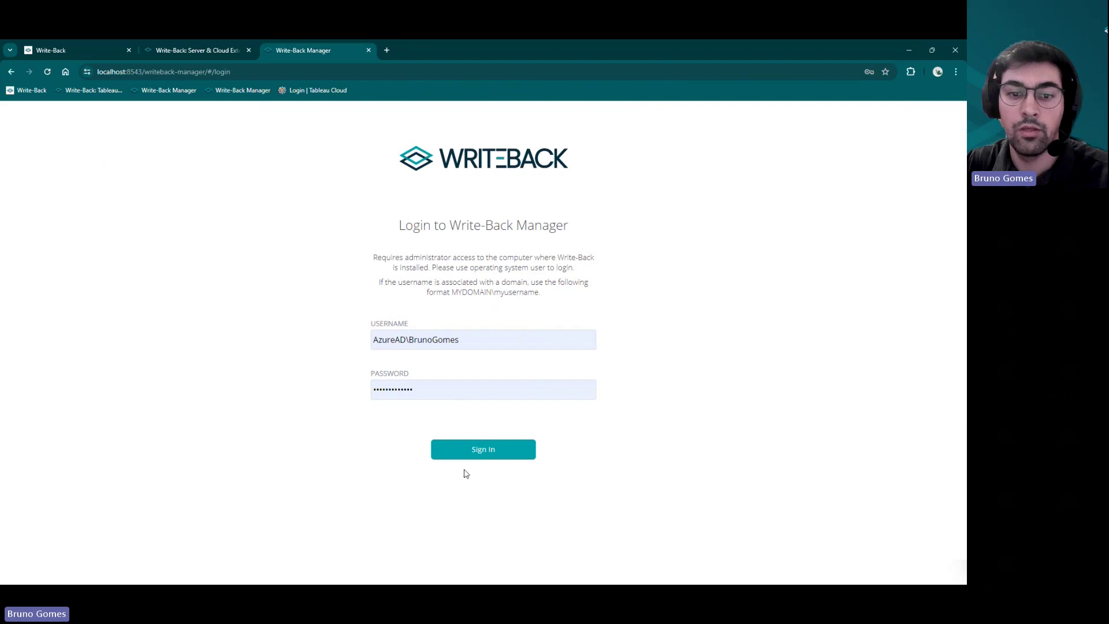
pyautogui.click(469, 457)
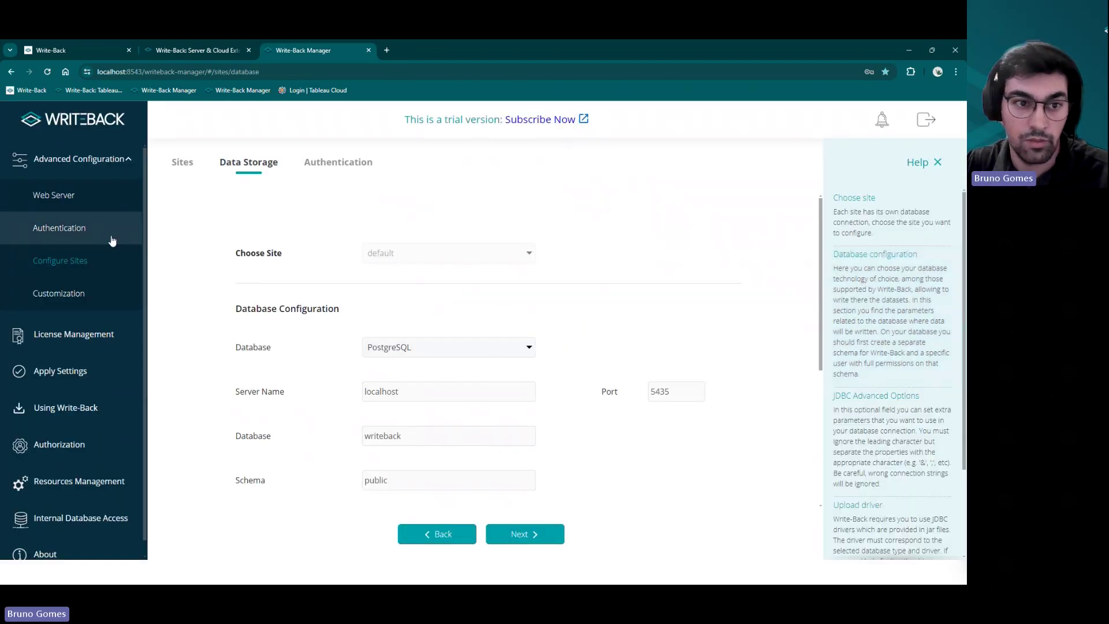
pyautogui.scroll(-1, 93, 266)
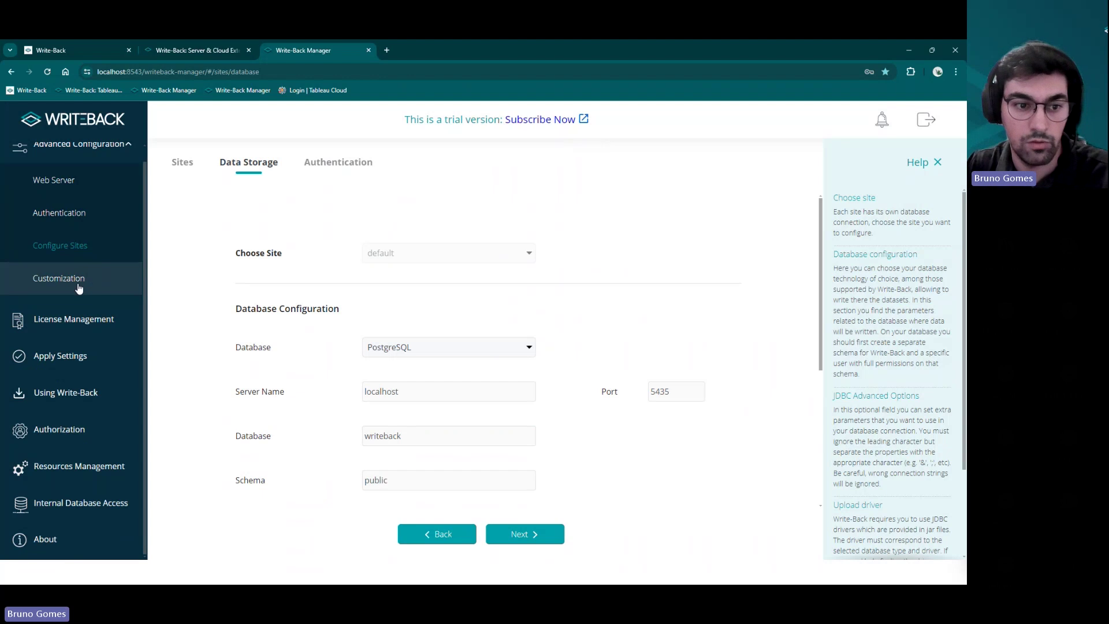
pyautogui.click(75, 429)
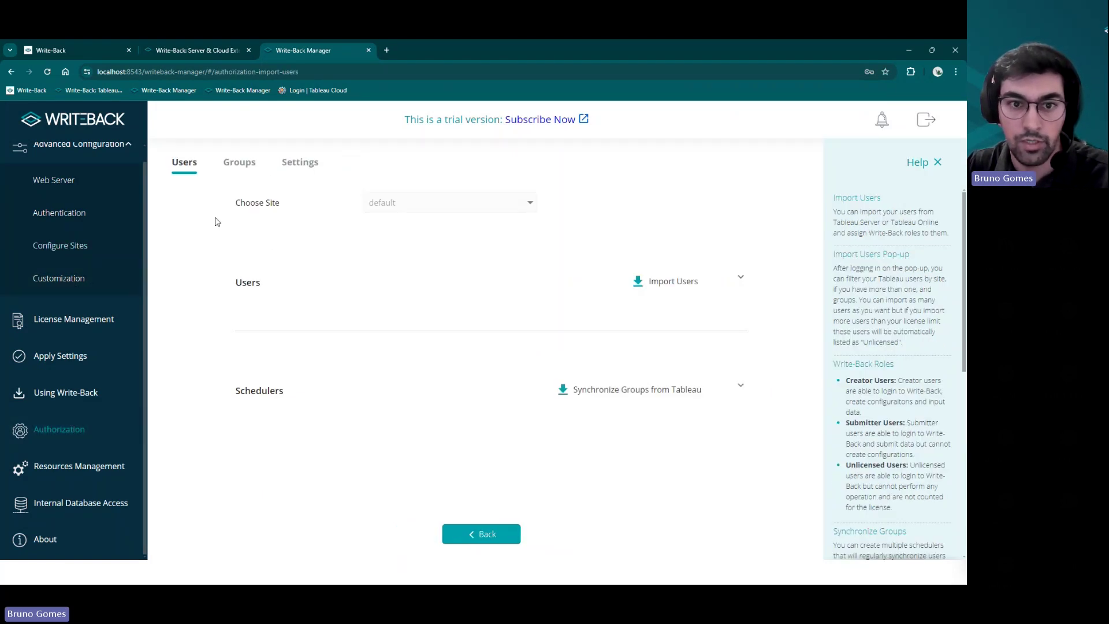
pyautogui.click(245, 167)
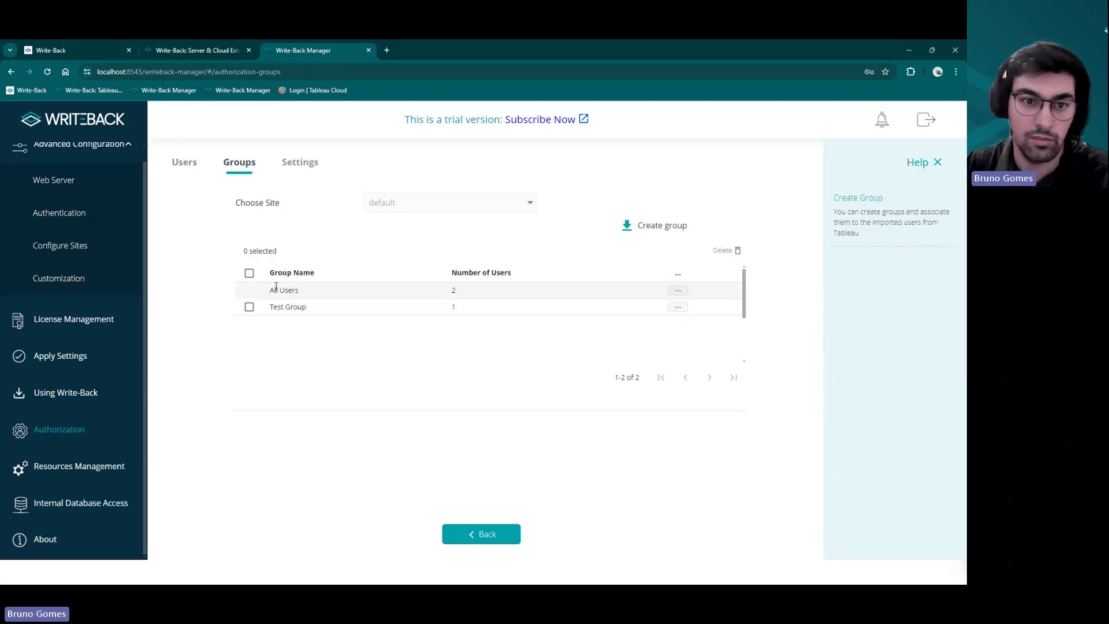
# - Start creating a new group, then close the Create Group form without saving
pyautogui.click(675, 231)
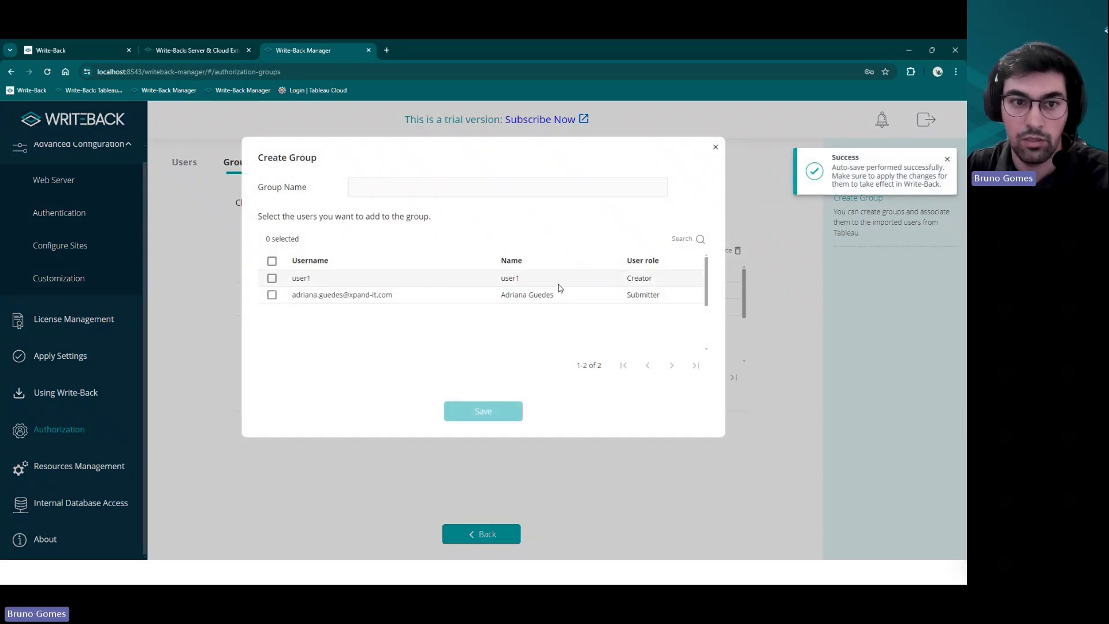
pyautogui.click(392, 189)
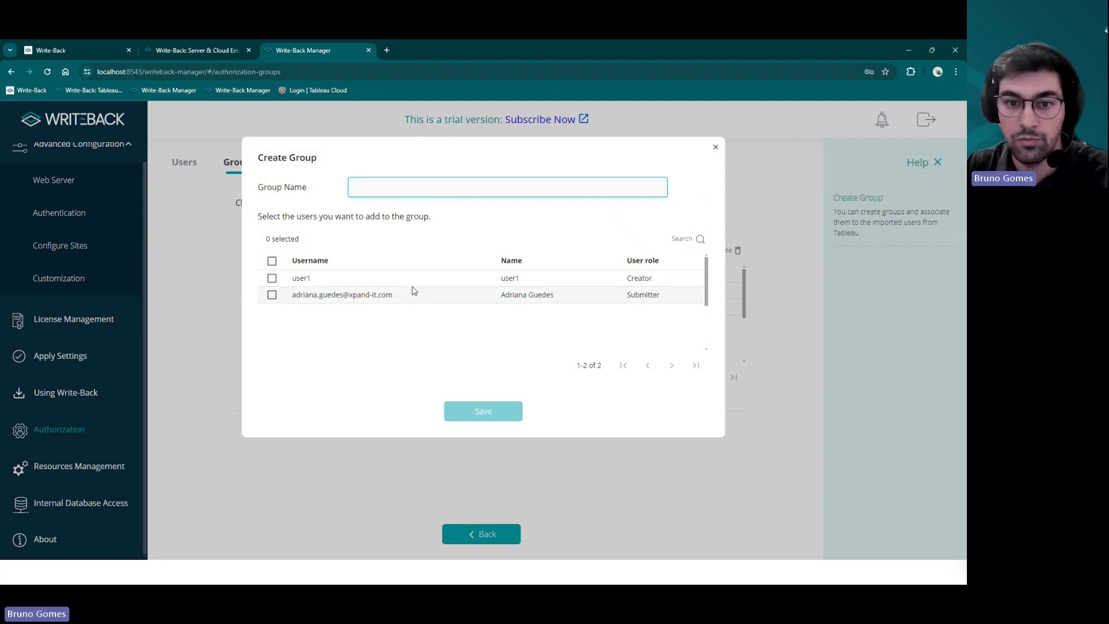
pyautogui.click(716, 148)
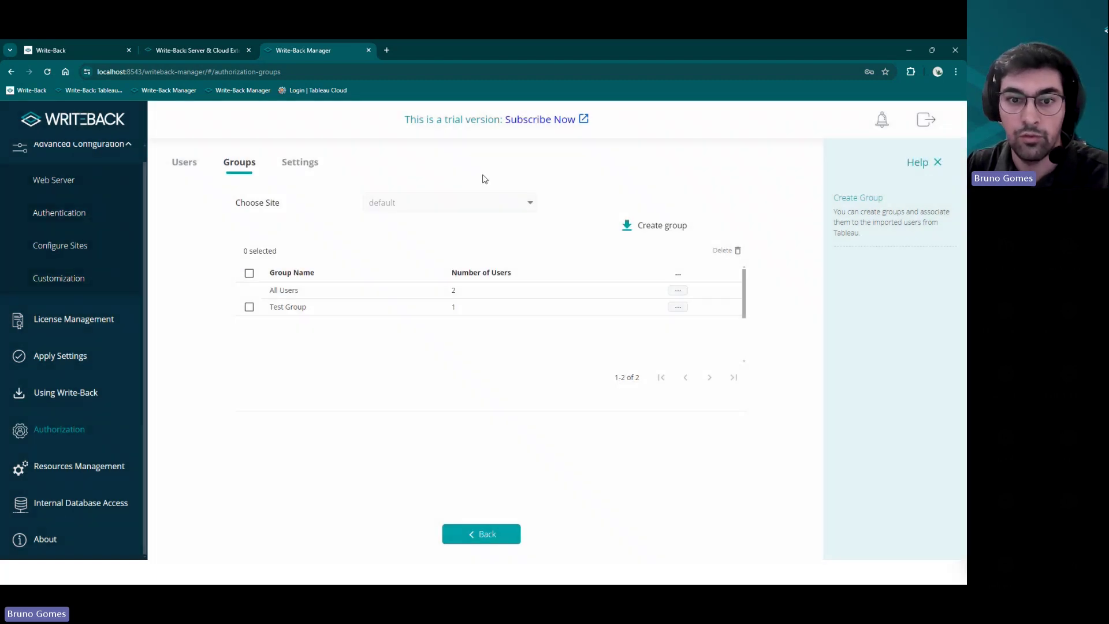
# - Turn on Auto-assign default group with Test Group in the authorization Settings
pyautogui.click(301, 164)
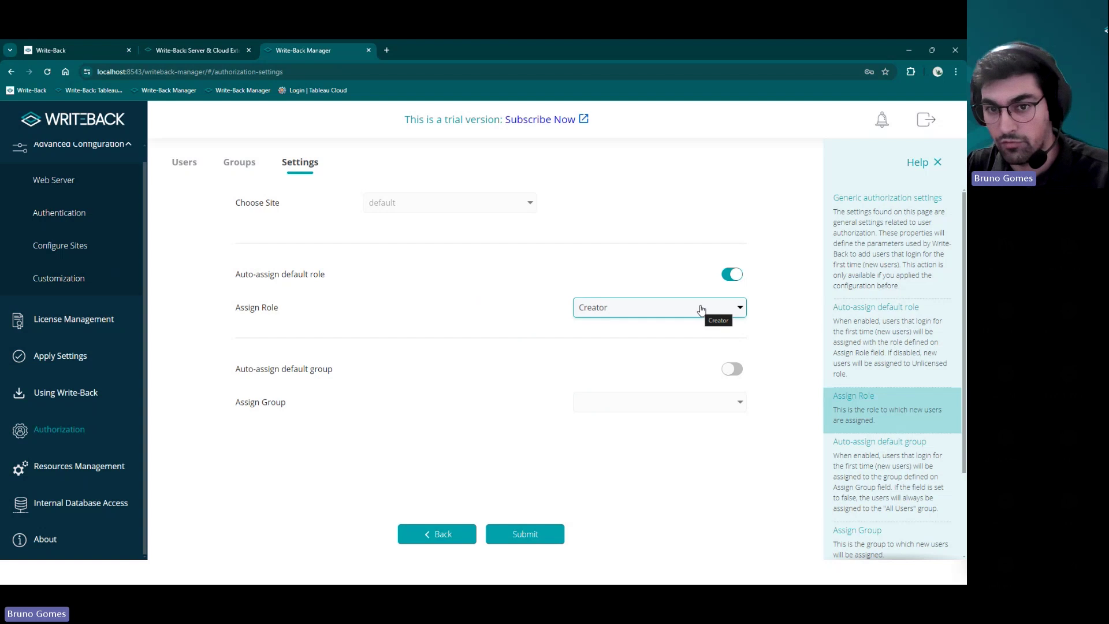
pyautogui.click(739, 372)
pyautogui.click(725, 403)
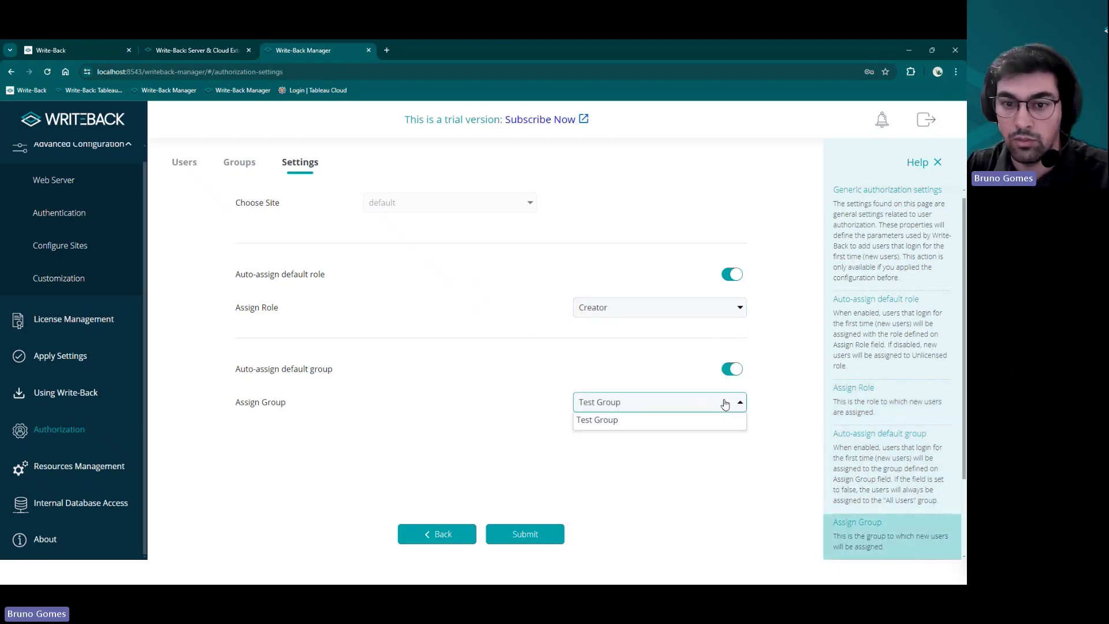
pyautogui.click(726, 403)
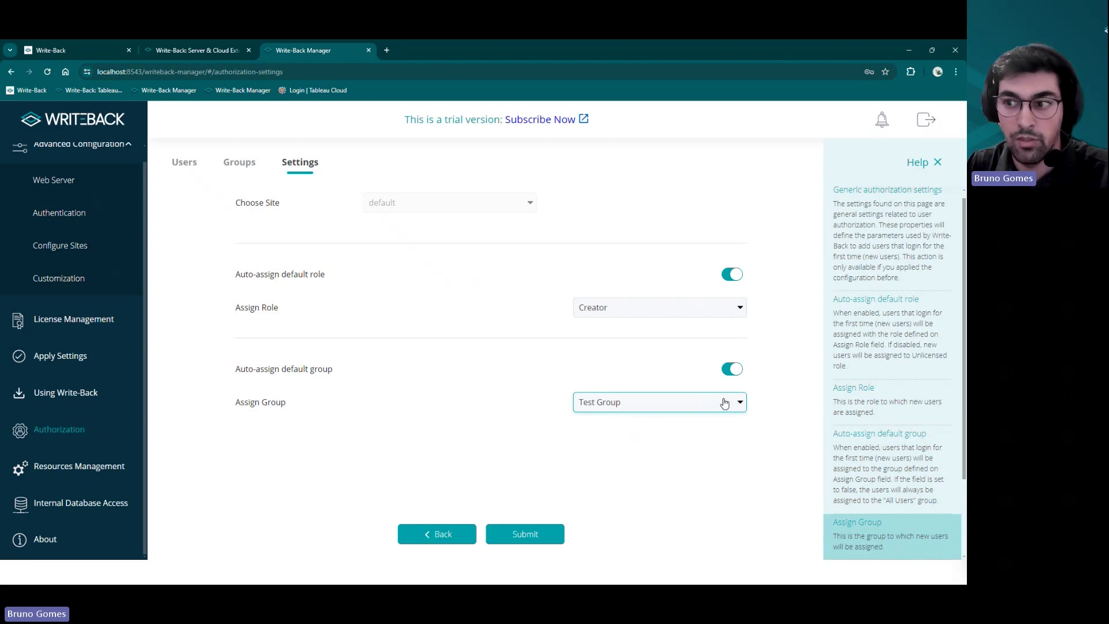
pyautogui.click(240, 162)
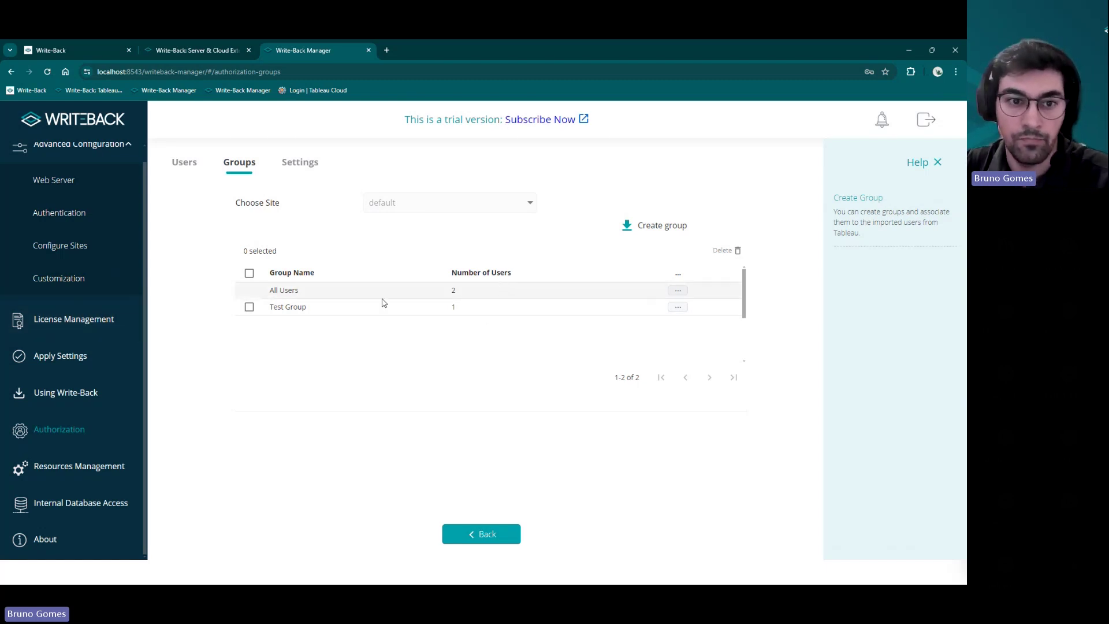
# - Show the two imported users in the Users tab, opening and closing Filters unapplied
pyautogui.click(185, 162)
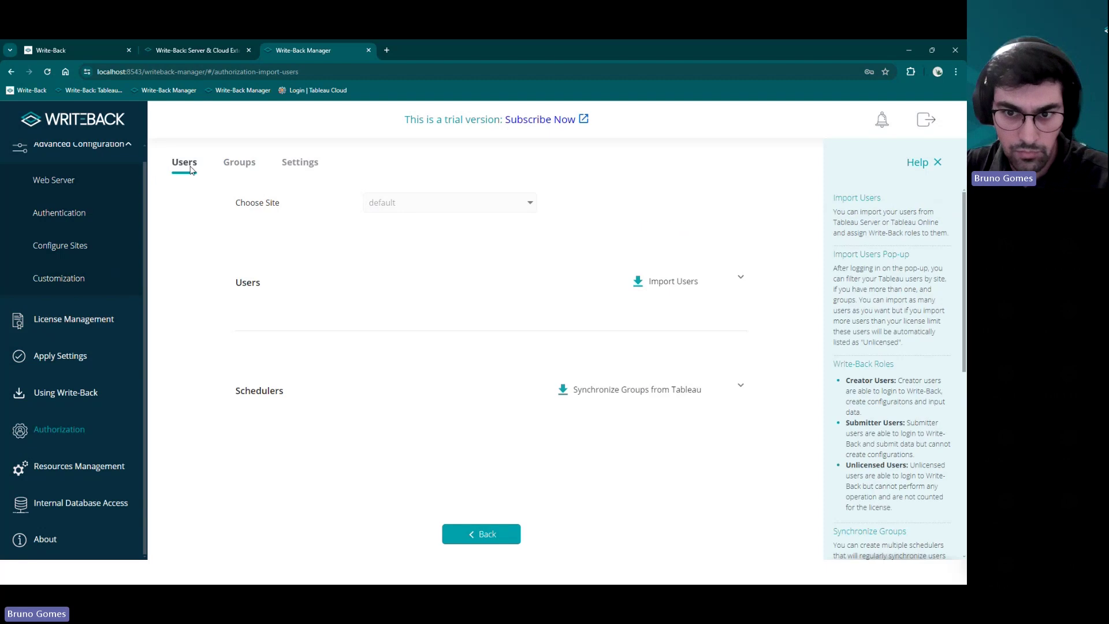
pyautogui.click(743, 281)
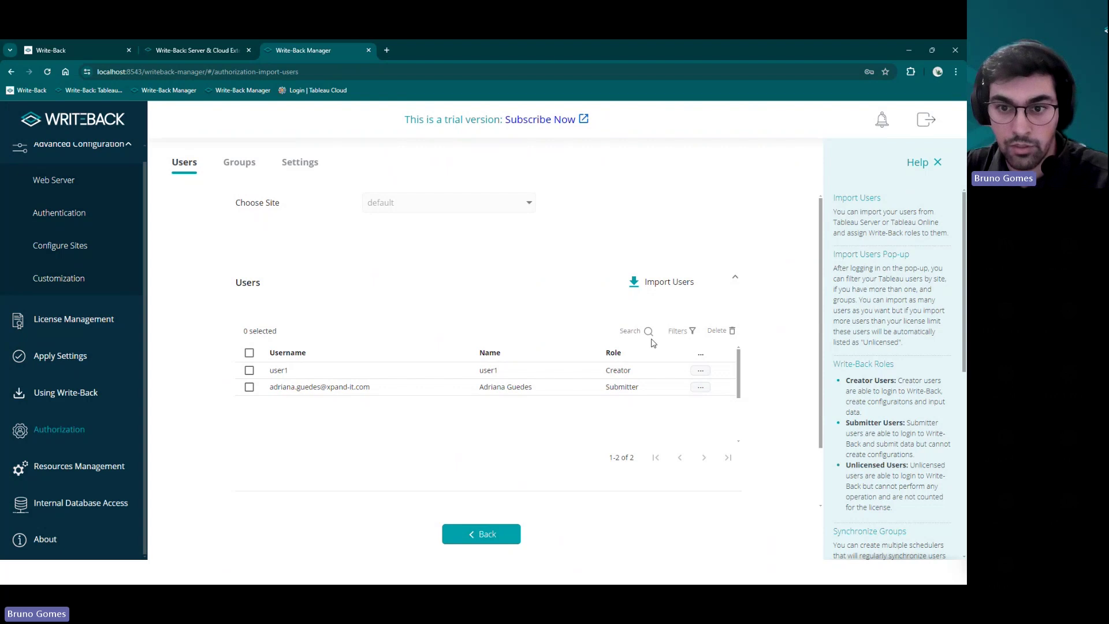
pyautogui.click(692, 333)
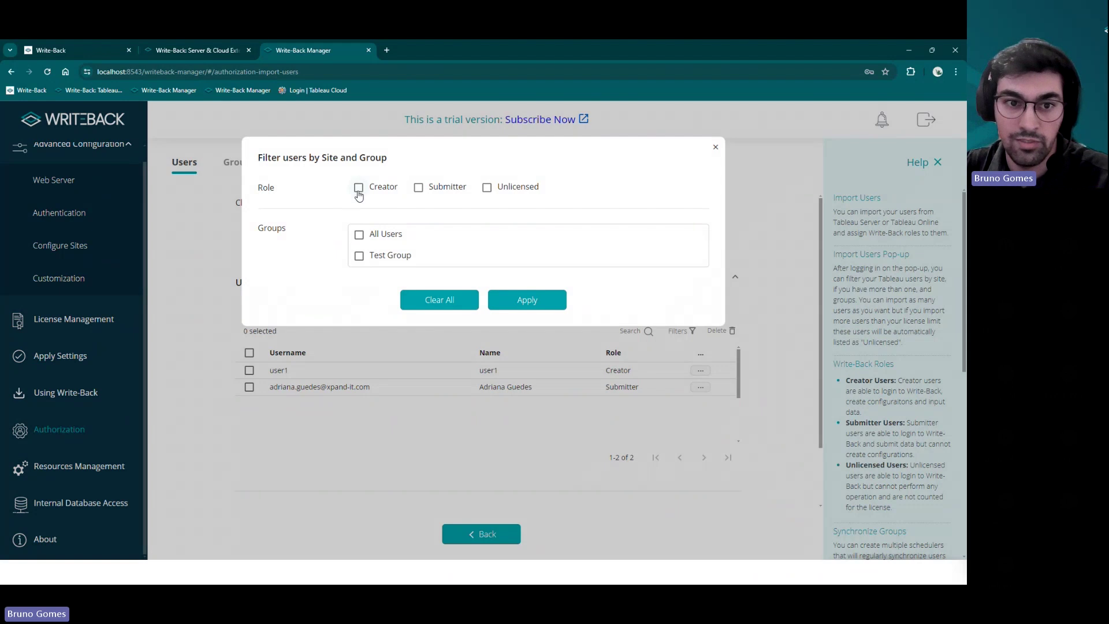
pyautogui.click(715, 147)
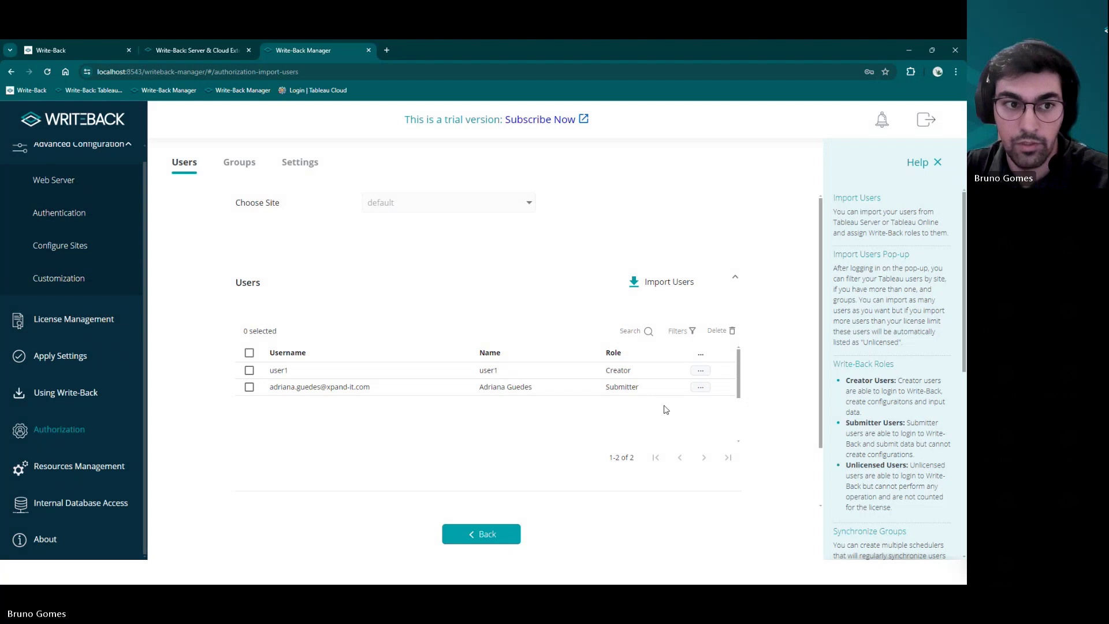
pyautogui.scroll(1, 109, 441)
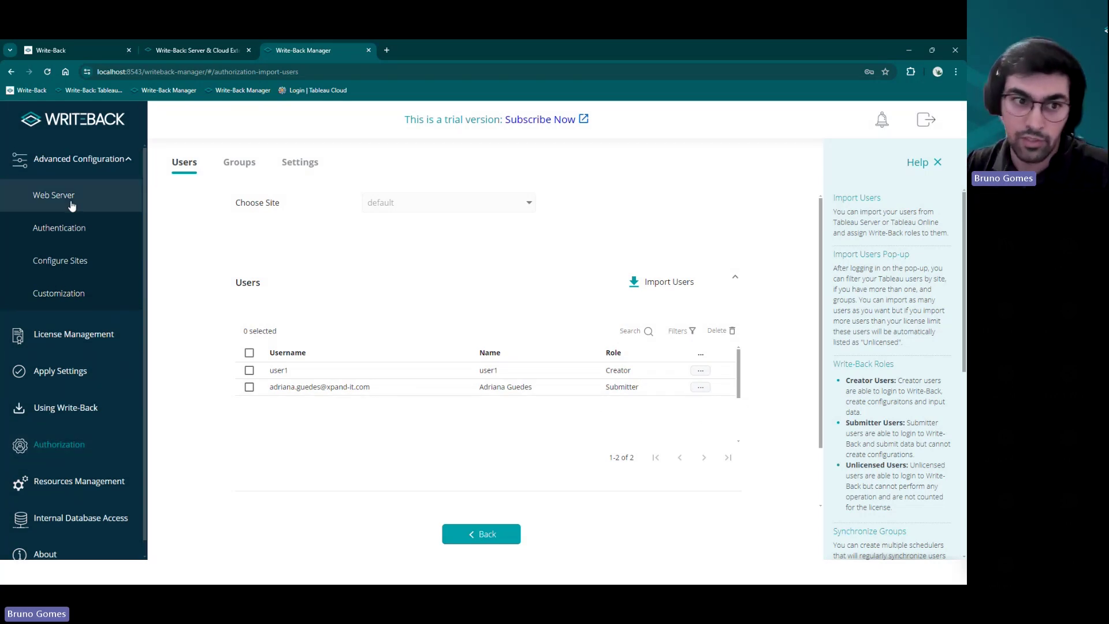
# - Review Web Server settings and the default site's Data Storage supported database types
pyautogui.click(52, 201)
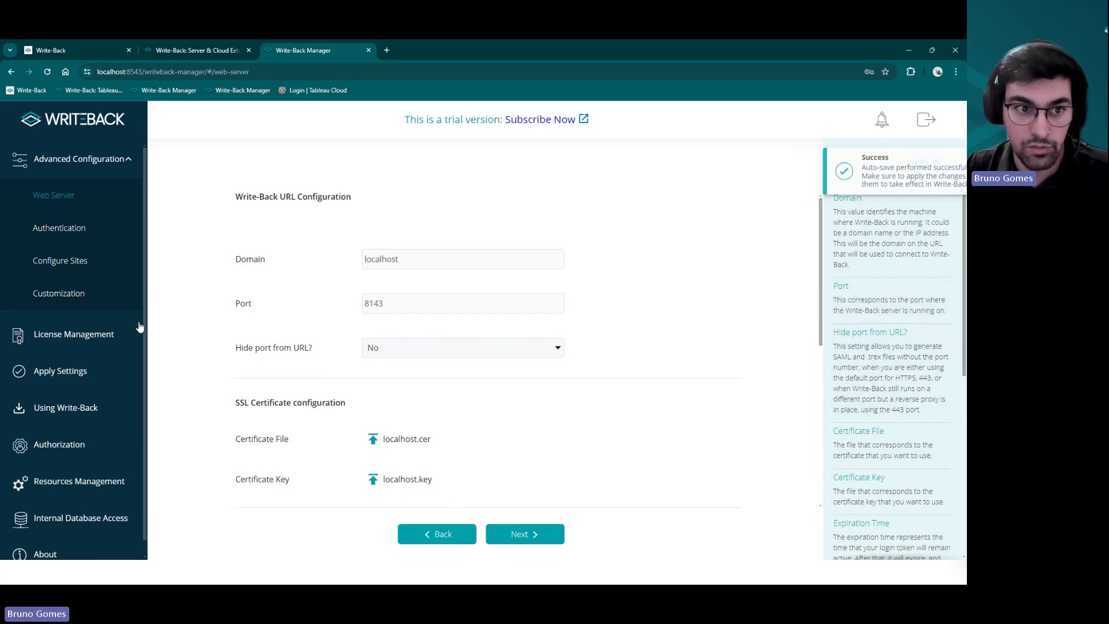
pyautogui.click(120, 262)
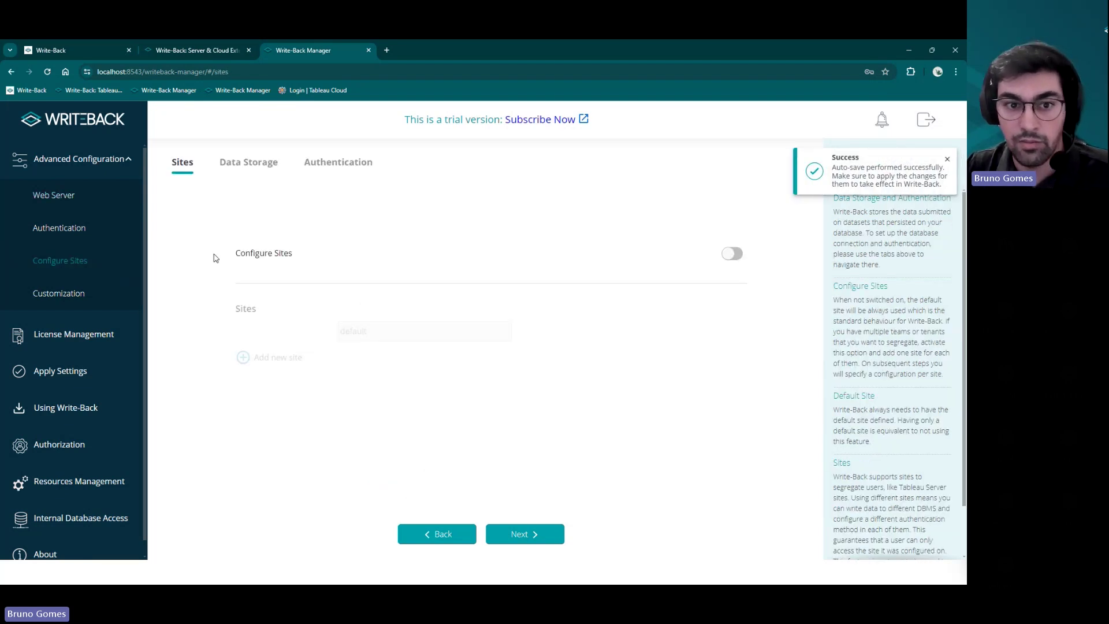
pyautogui.click(258, 167)
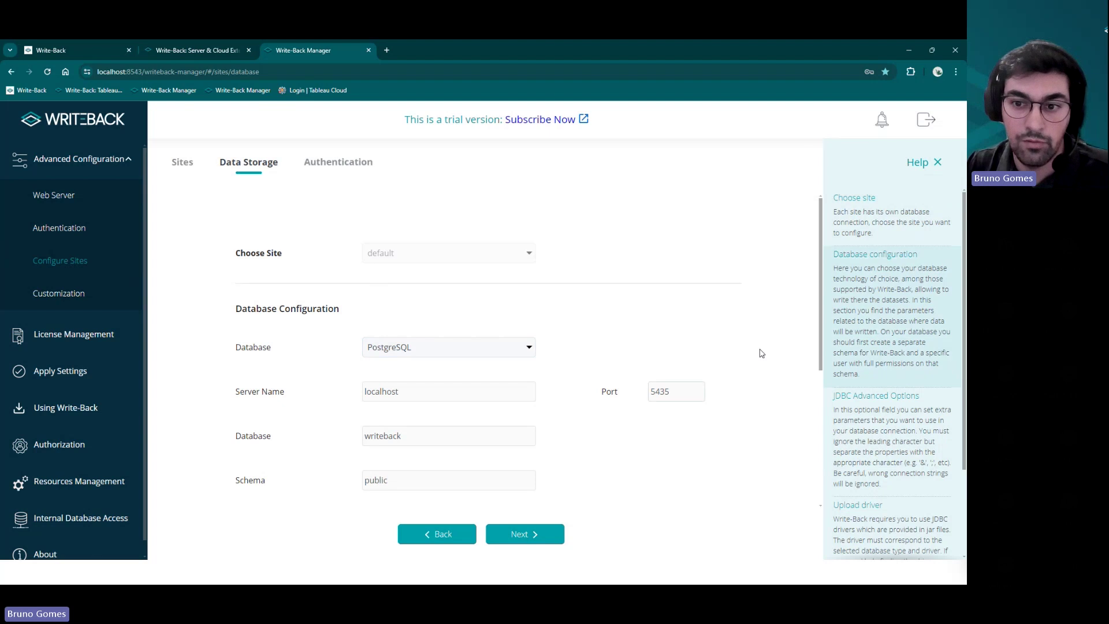
pyautogui.scroll(-2, 814, 341)
pyautogui.scroll(-1, 812, 347)
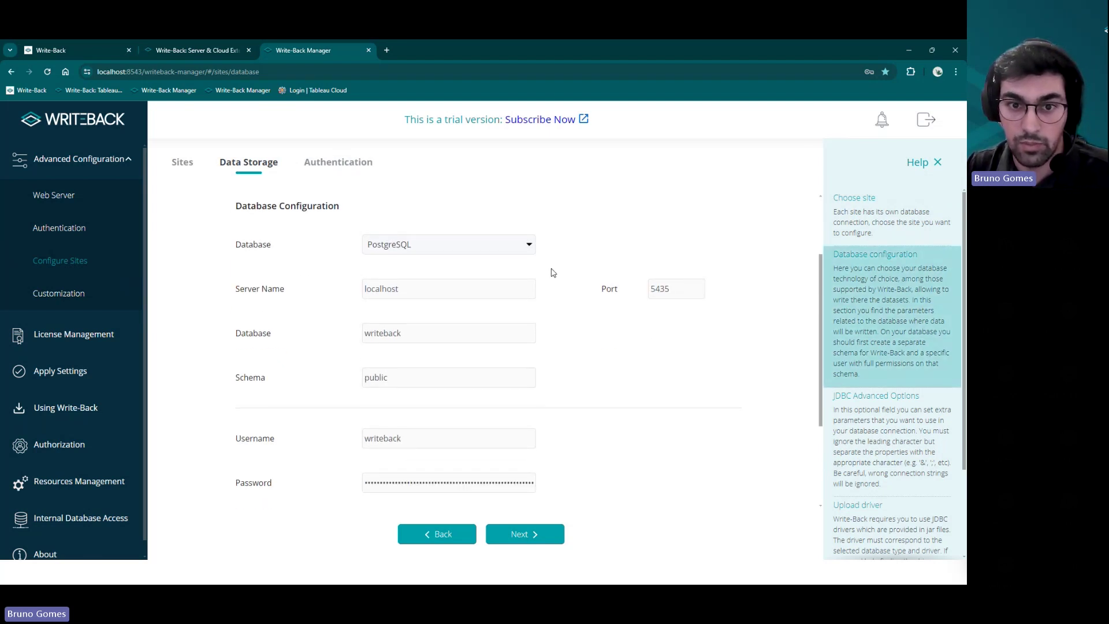
pyautogui.click(527, 245)
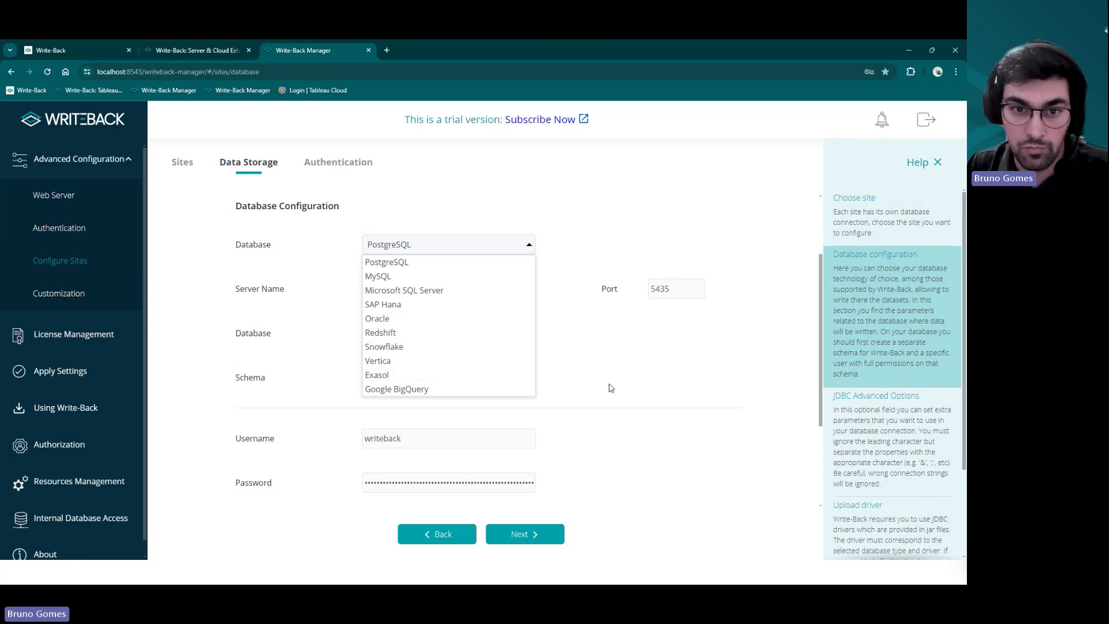
# - Check the site's and global authentication methods, then return to Configure Sites
pyautogui.click(348, 168)
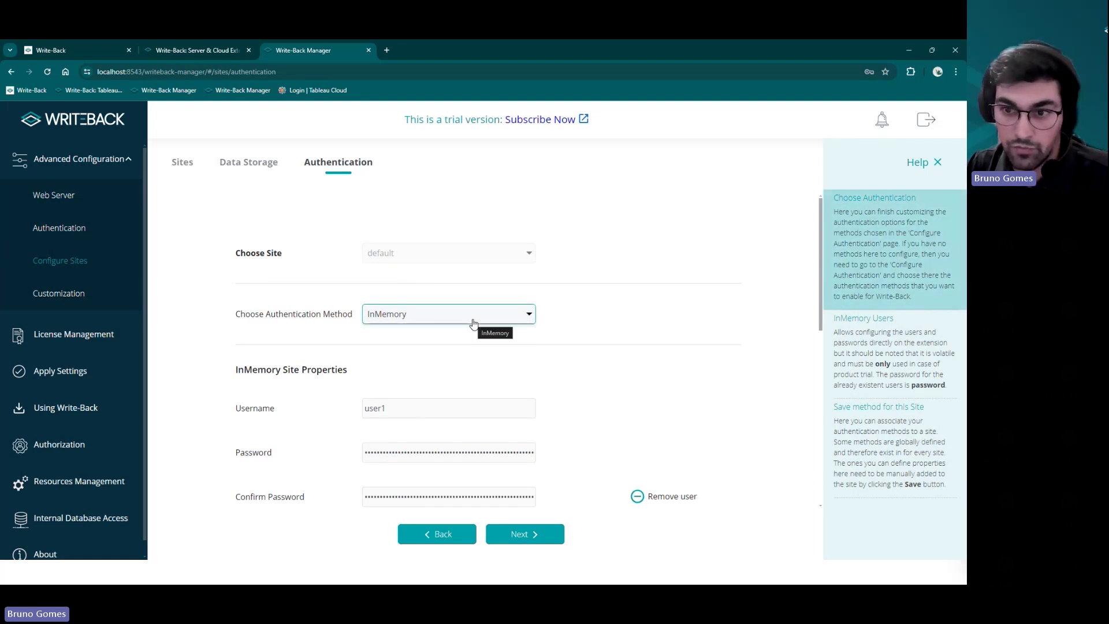
pyautogui.moveTo(399, 119); pyautogui.dragTo(458, 123)
pyautogui.click(522, 315)
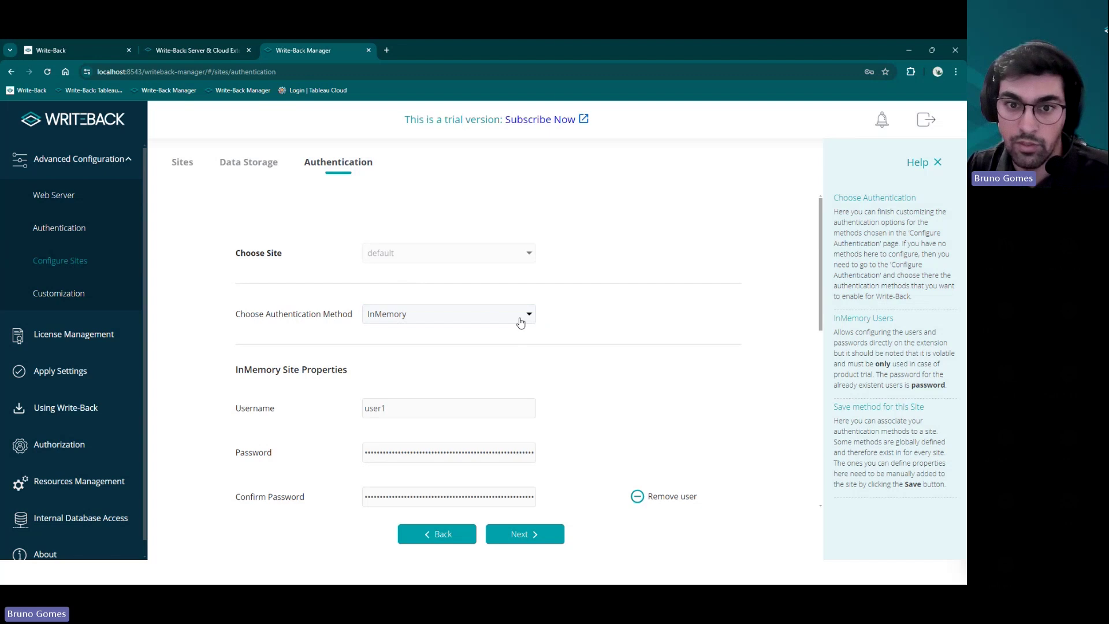
pyautogui.click(112, 219)
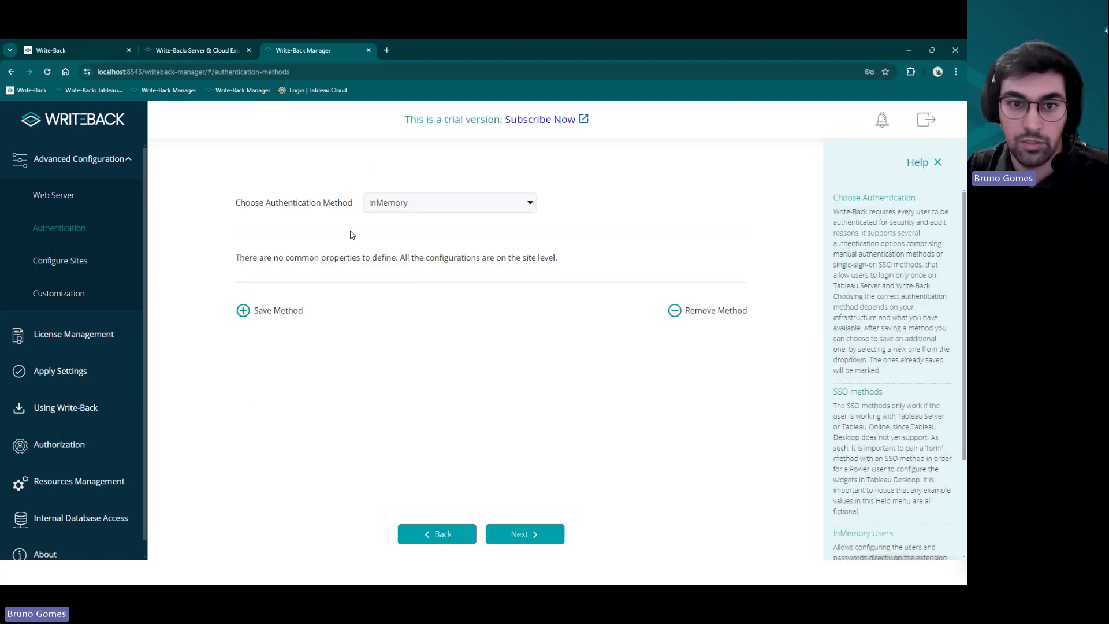
pyautogui.click(400, 210)
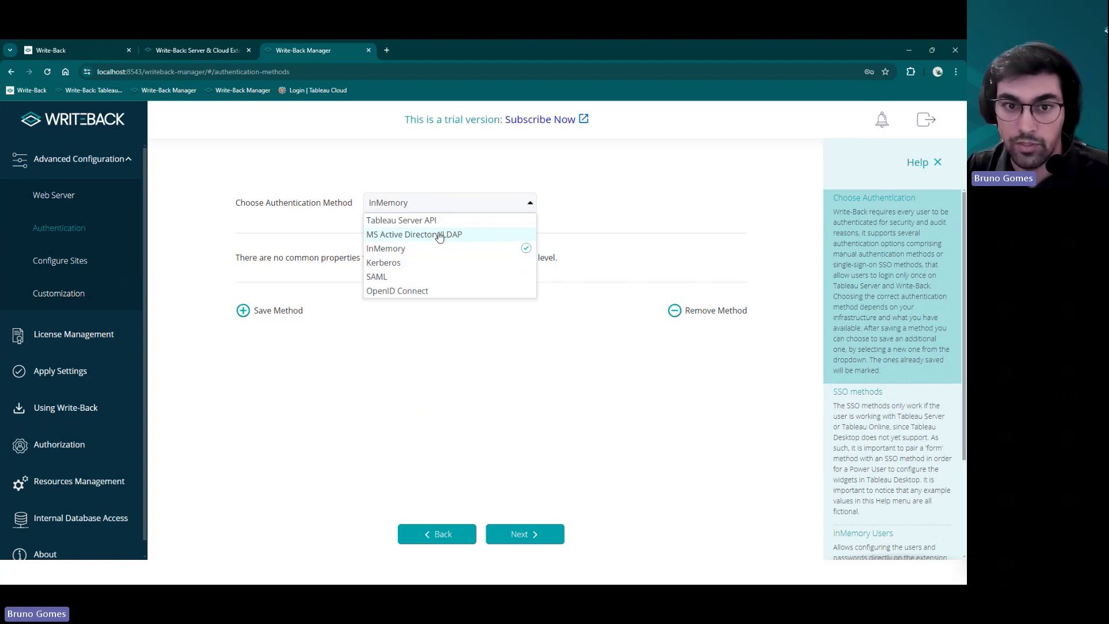
pyautogui.click(105, 259)
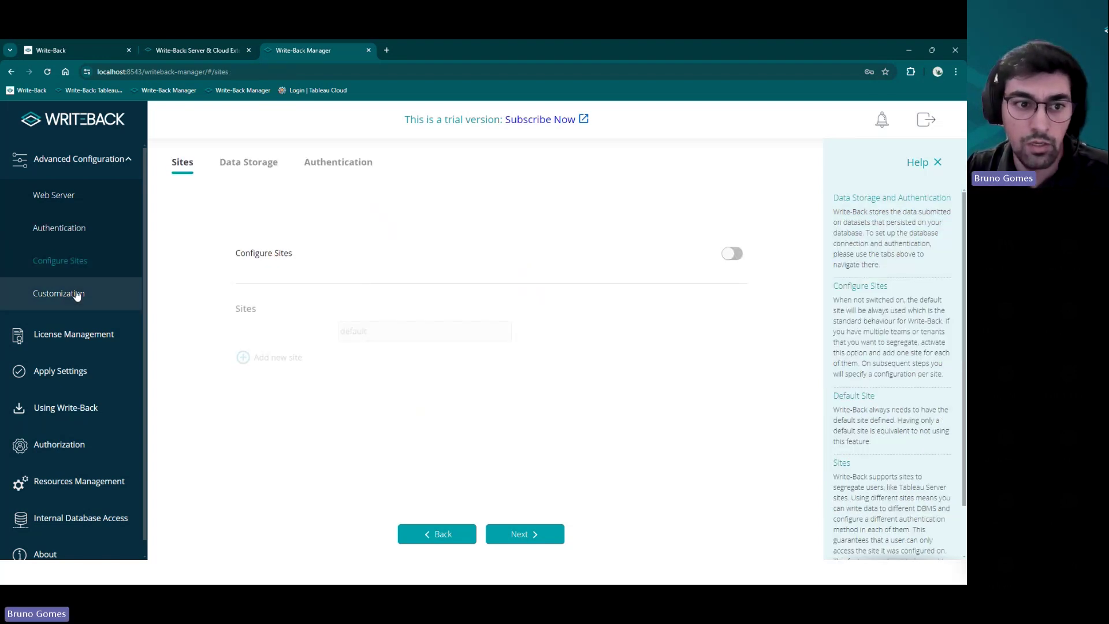
# - Scroll through the Customization Theme colour form, then switch to the slides' Q&A slide
pyautogui.click(76, 294)
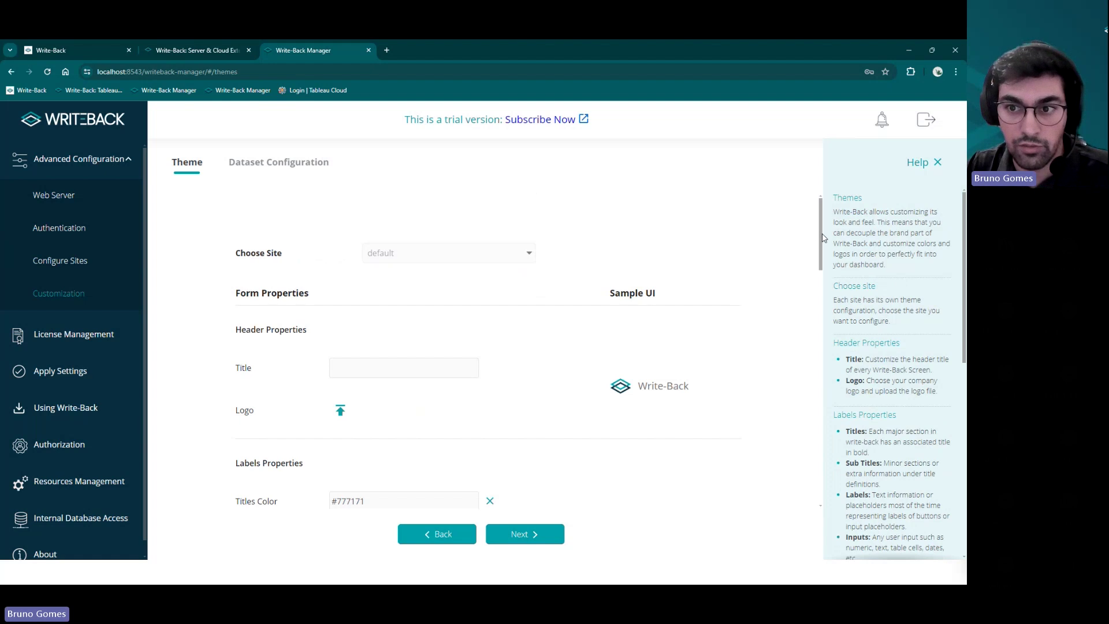
pyautogui.scroll(-1, 820, 246)
pyautogui.moveTo(821, 245); pyautogui.dragTo(819, 271)
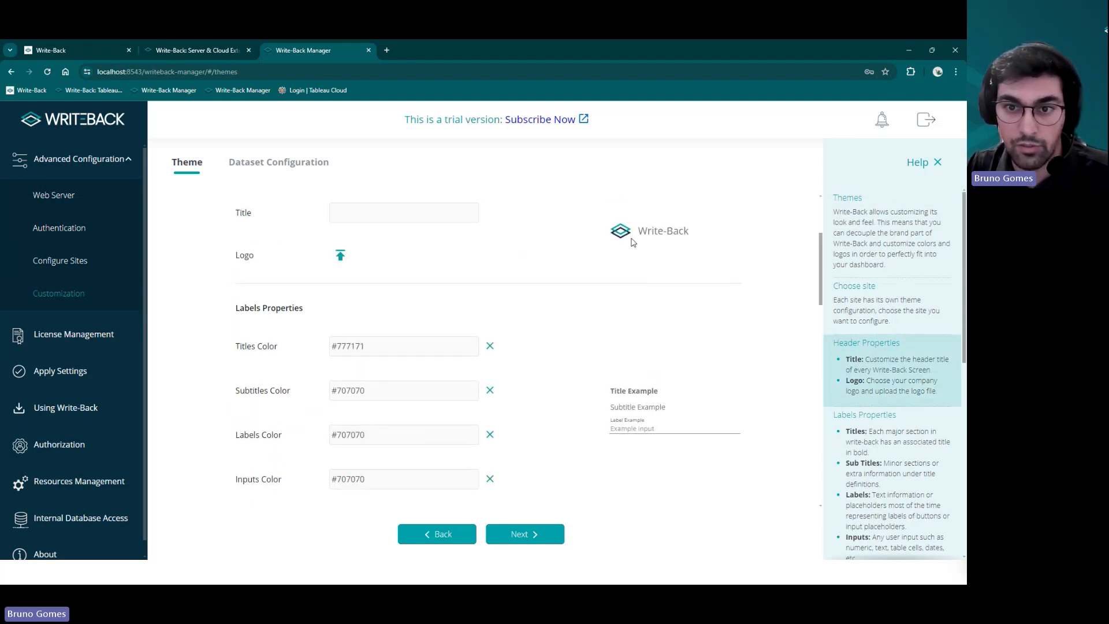
pyautogui.moveTo(823, 271); pyautogui.dragTo(818, 376)
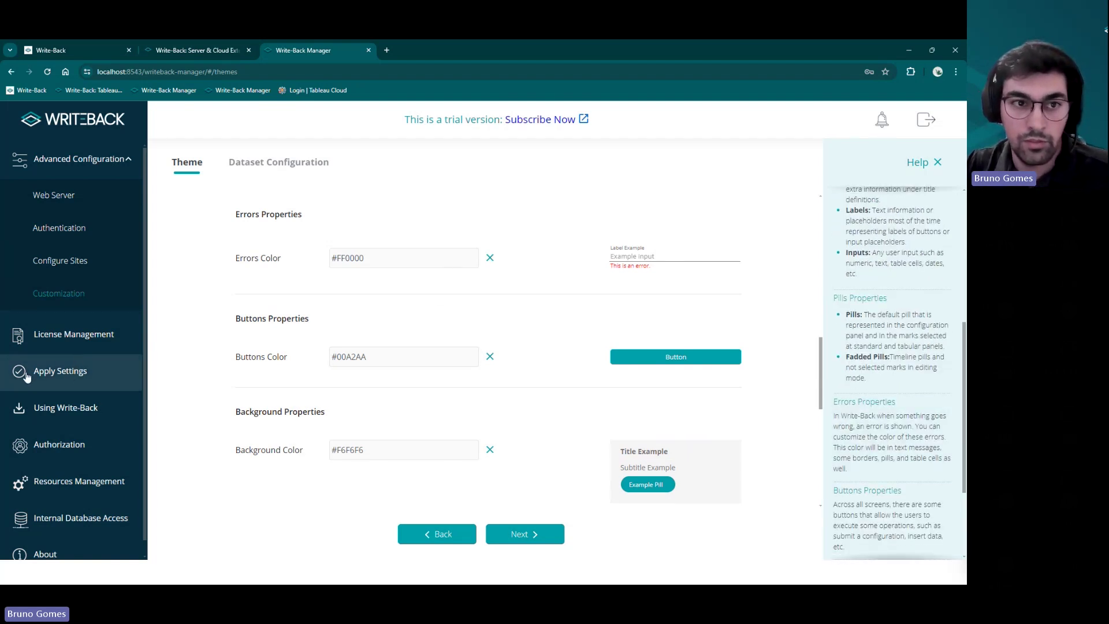
pyautogui.scroll(-1, 819, 347)
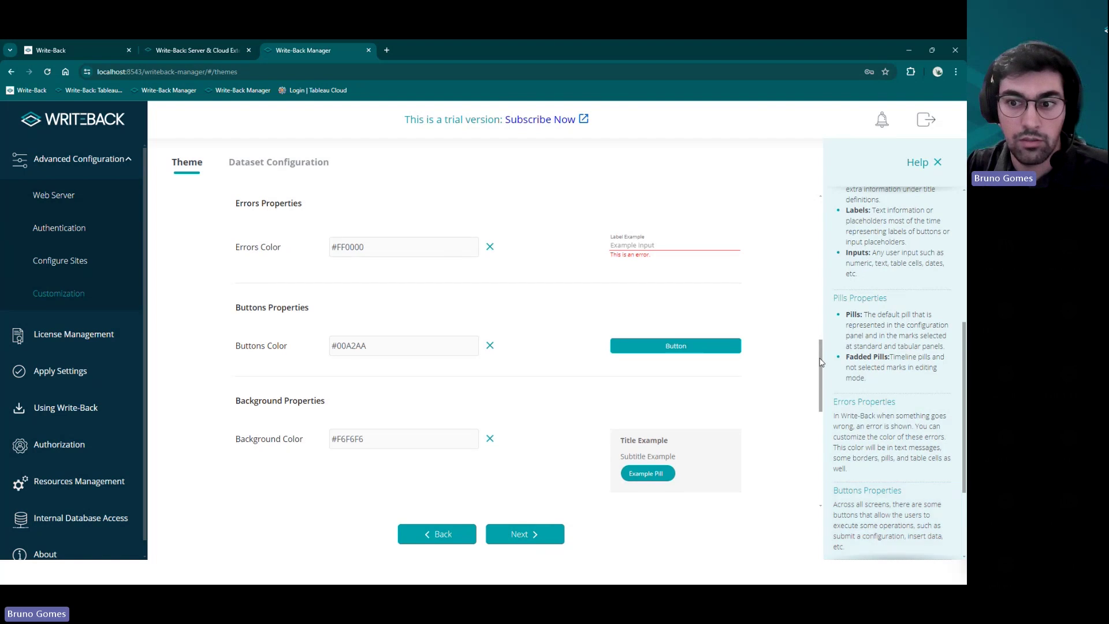
pyautogui.scroll(-2, 821, 369)
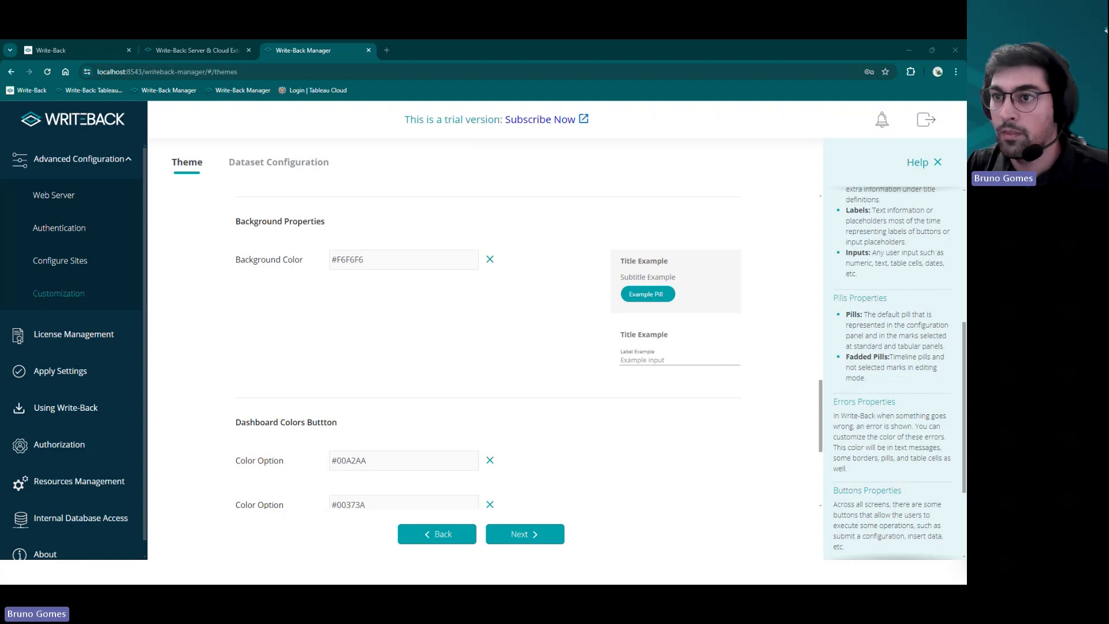
pyautogui.hotkey('alt', 'Tab')
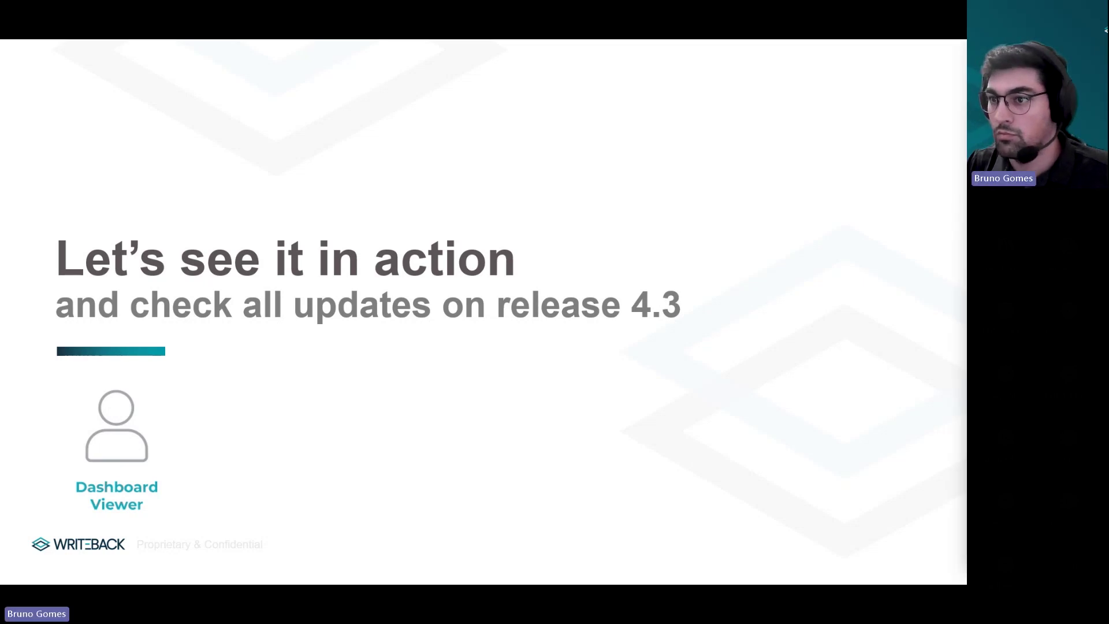
pyautogui.press('Right')
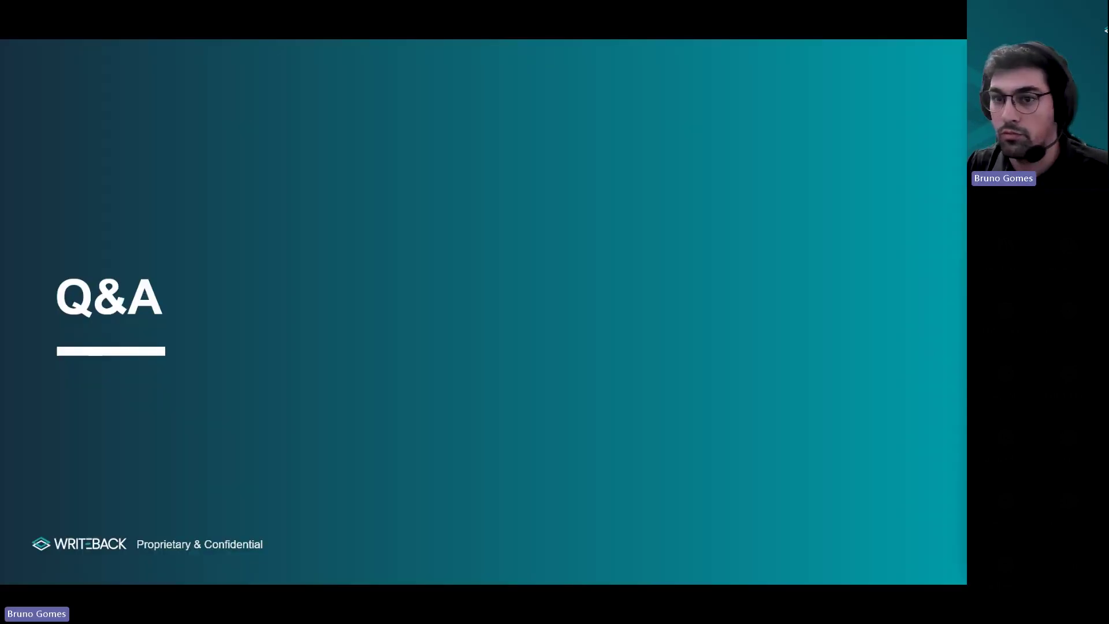